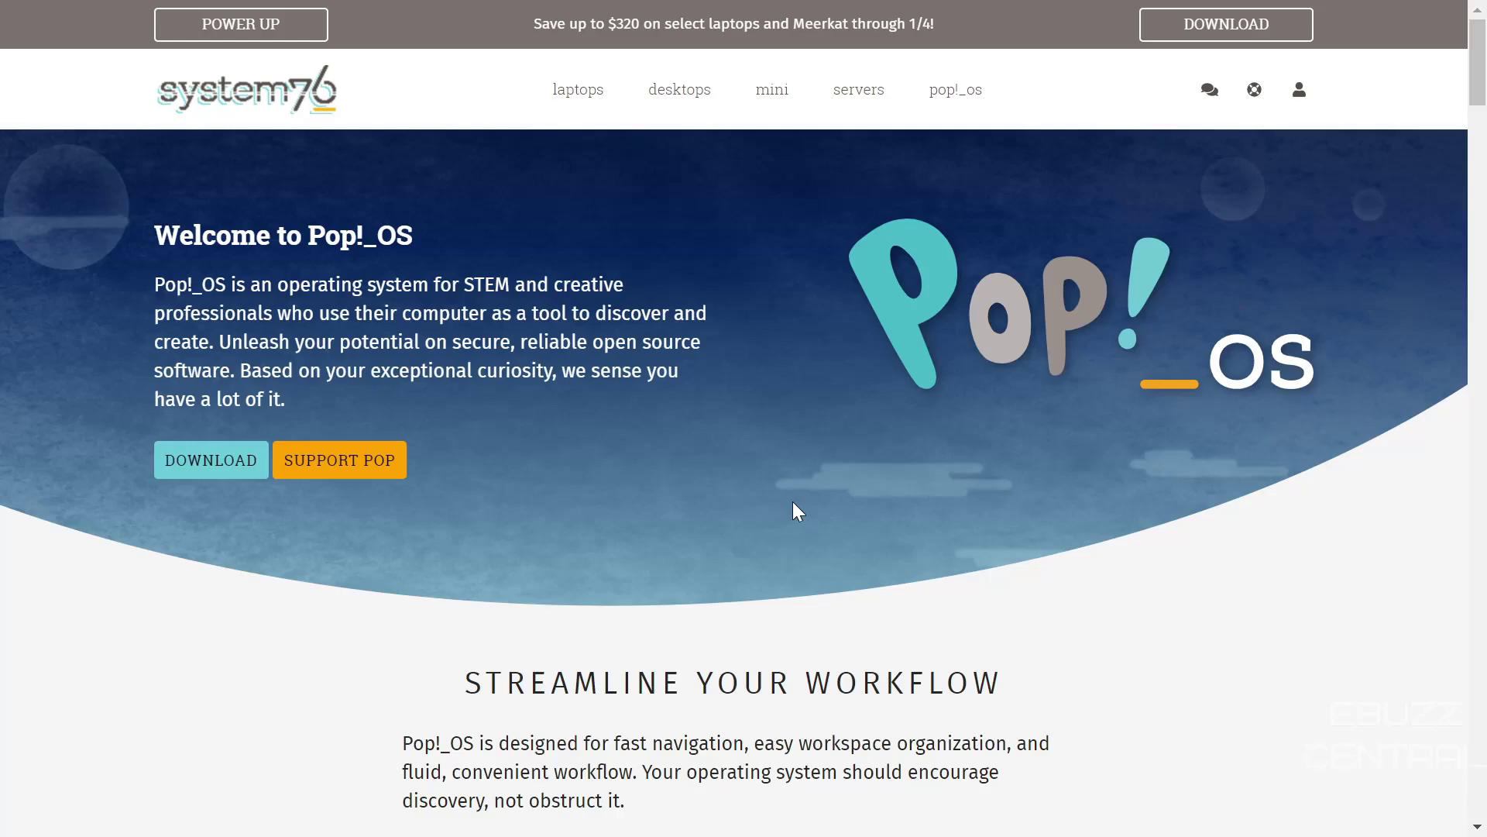
- Download the Pop!_OS 20.04 LTS ISO from the 20.04 LTS tab of the System76 download options
scroll(775, 527, down, 10)
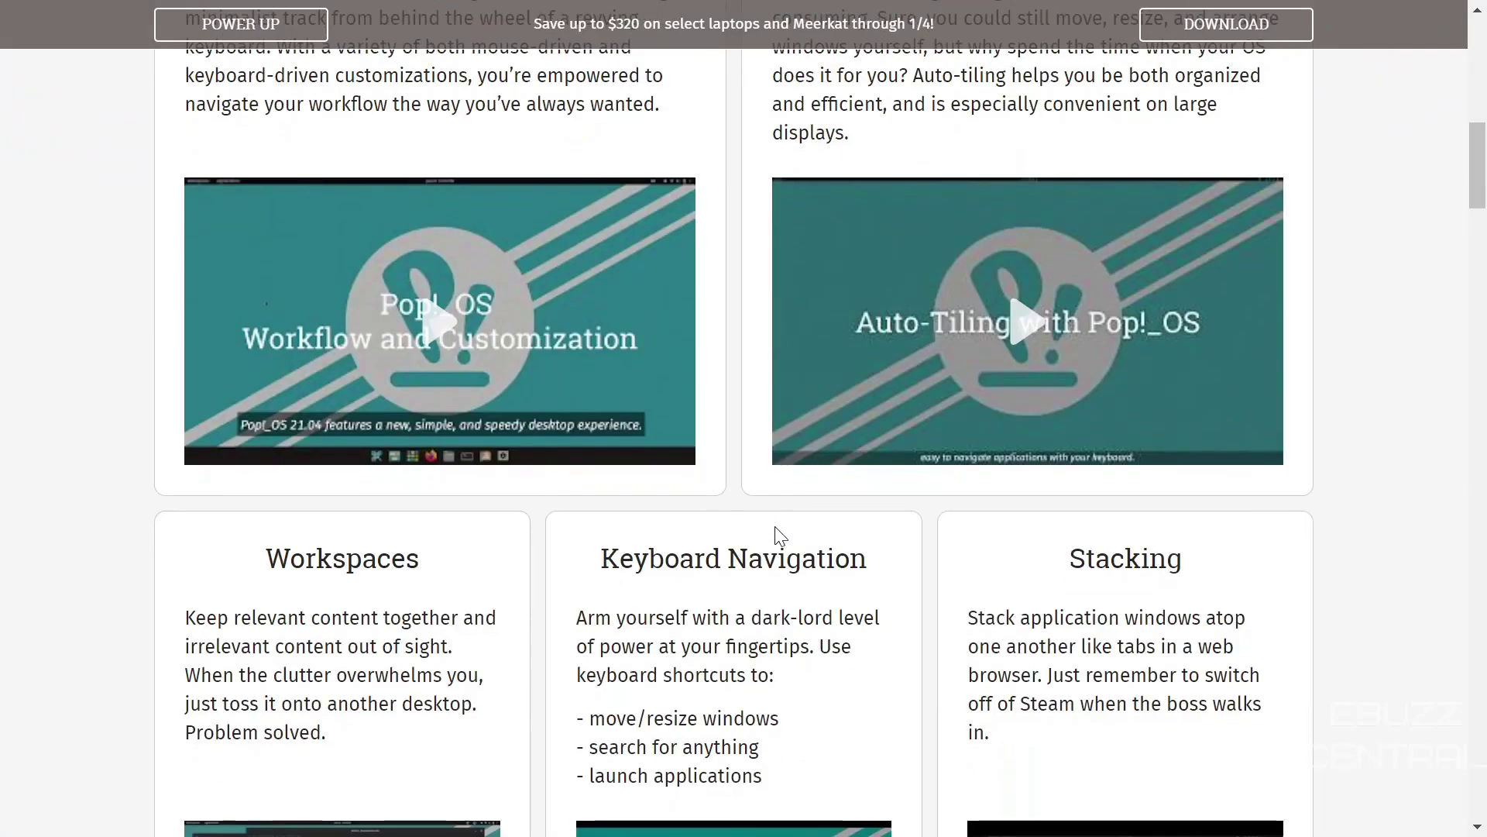
scroll(774, 527, up, 10)
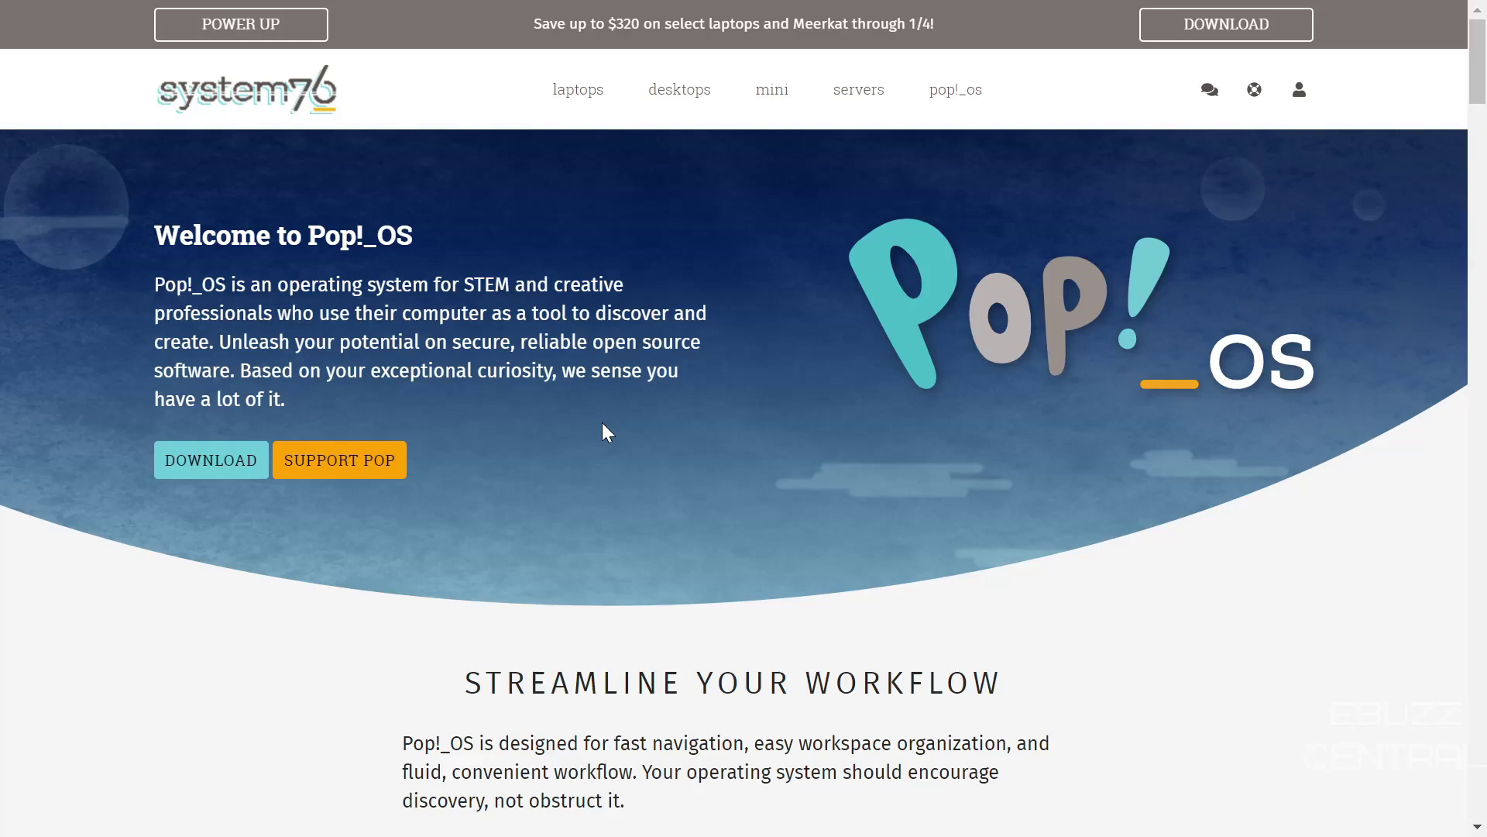
scroll(602, 422, down, 10)
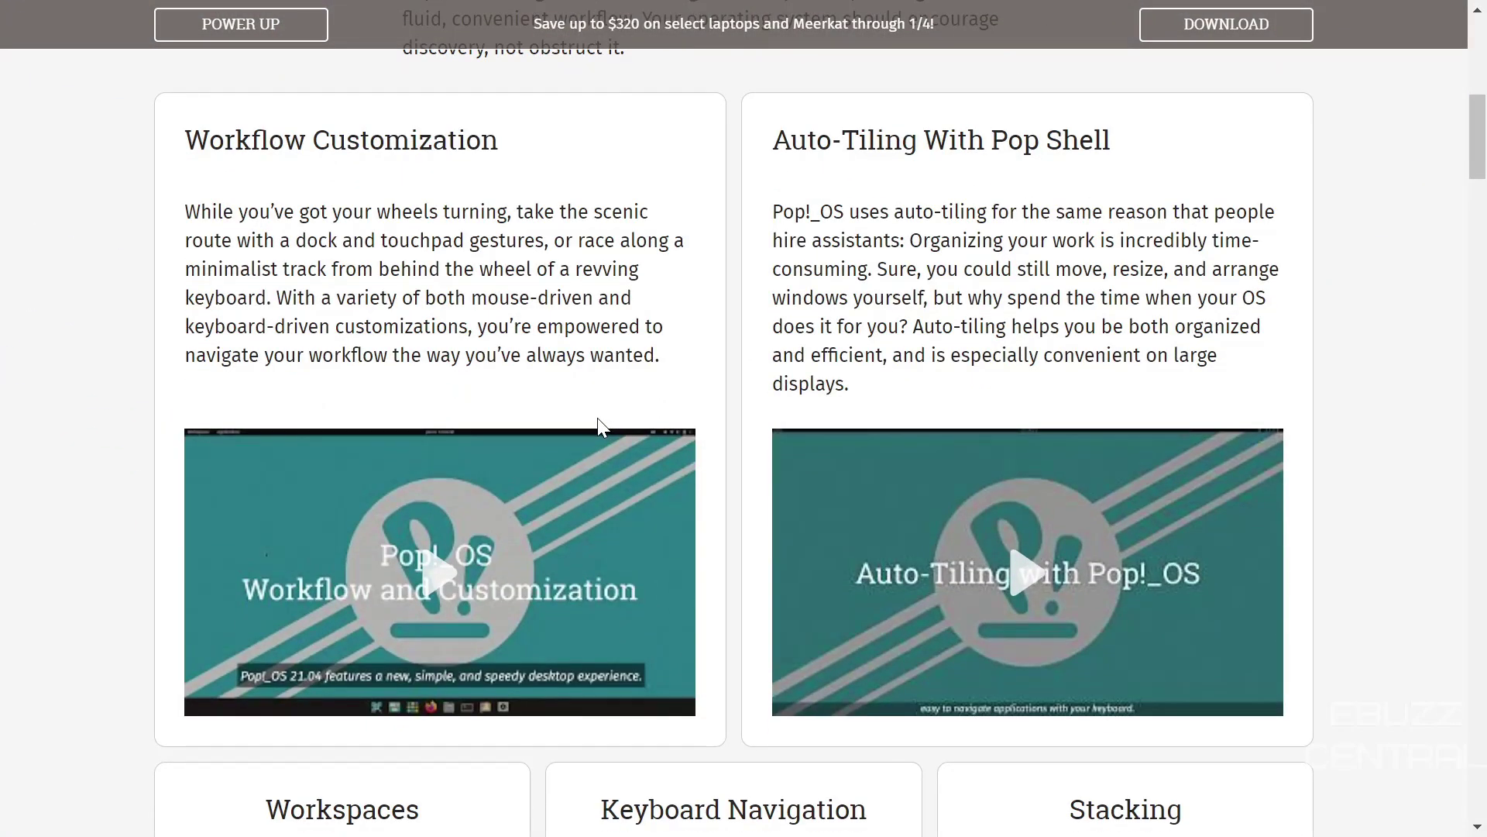
scroll(597, 417, down, 7)
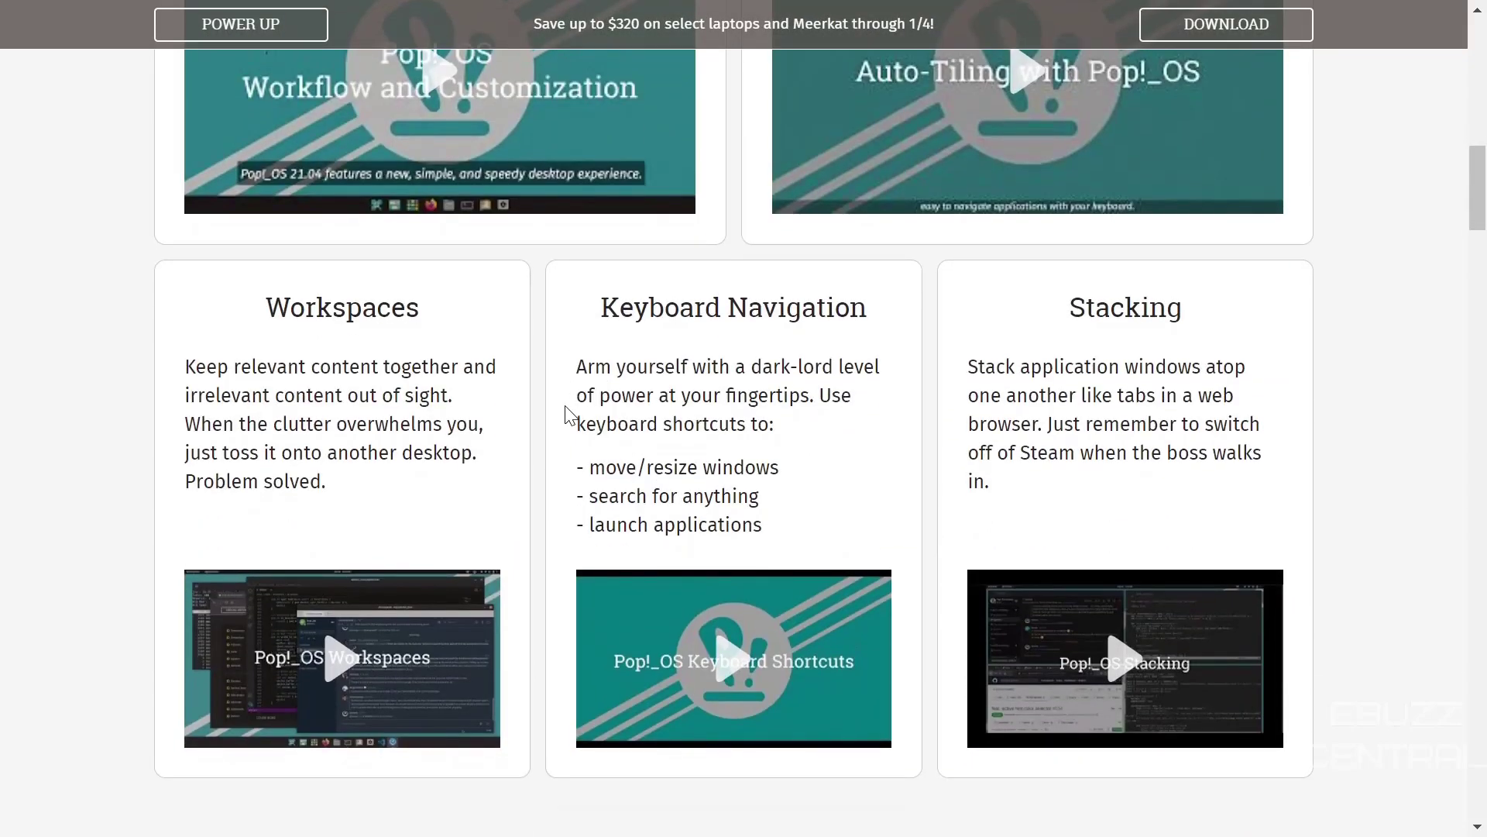
scroll(571, 415, down, 11)
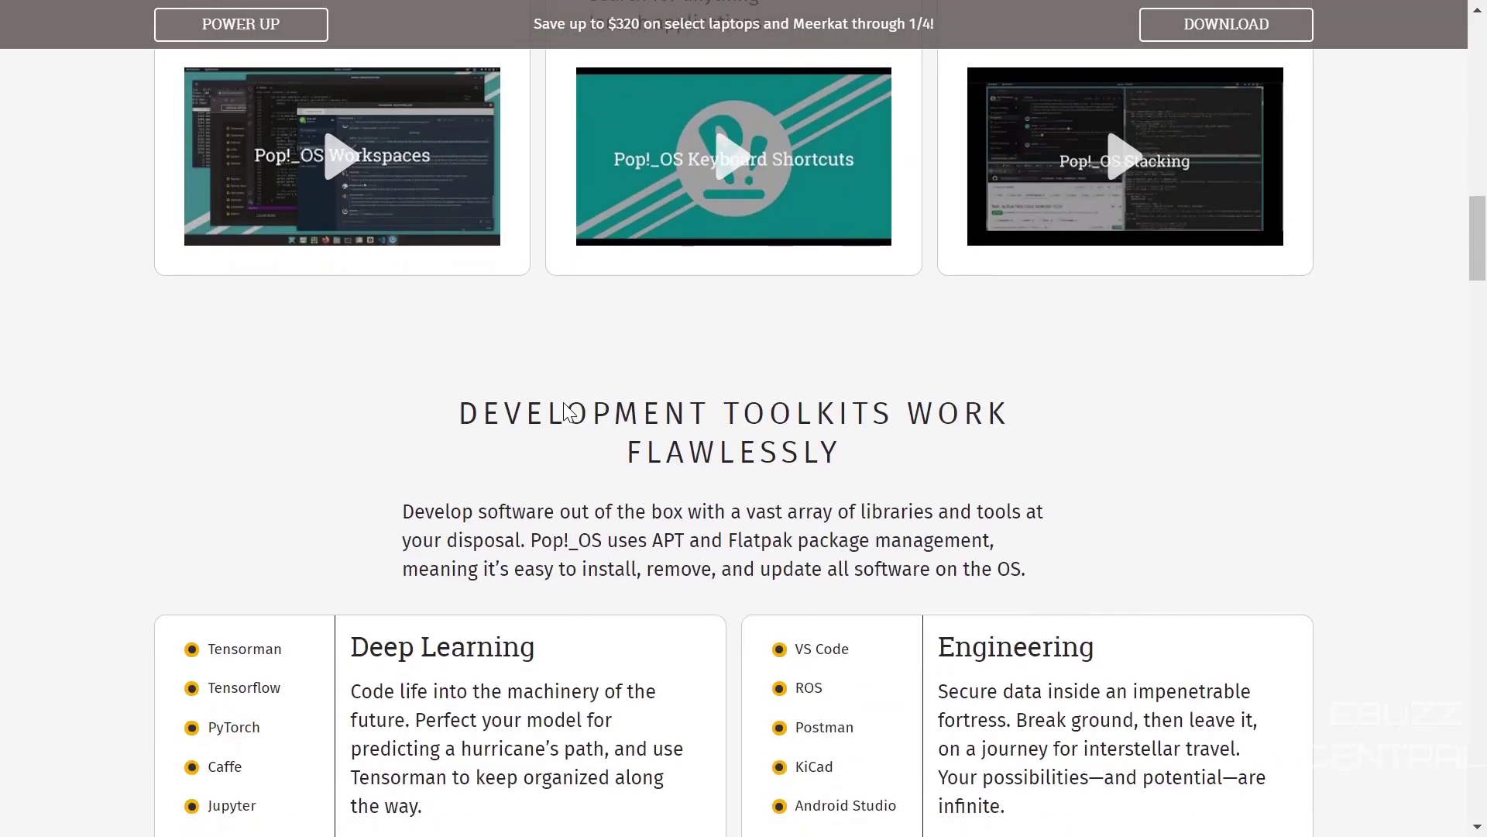
scroll(563, 406, up, 20)
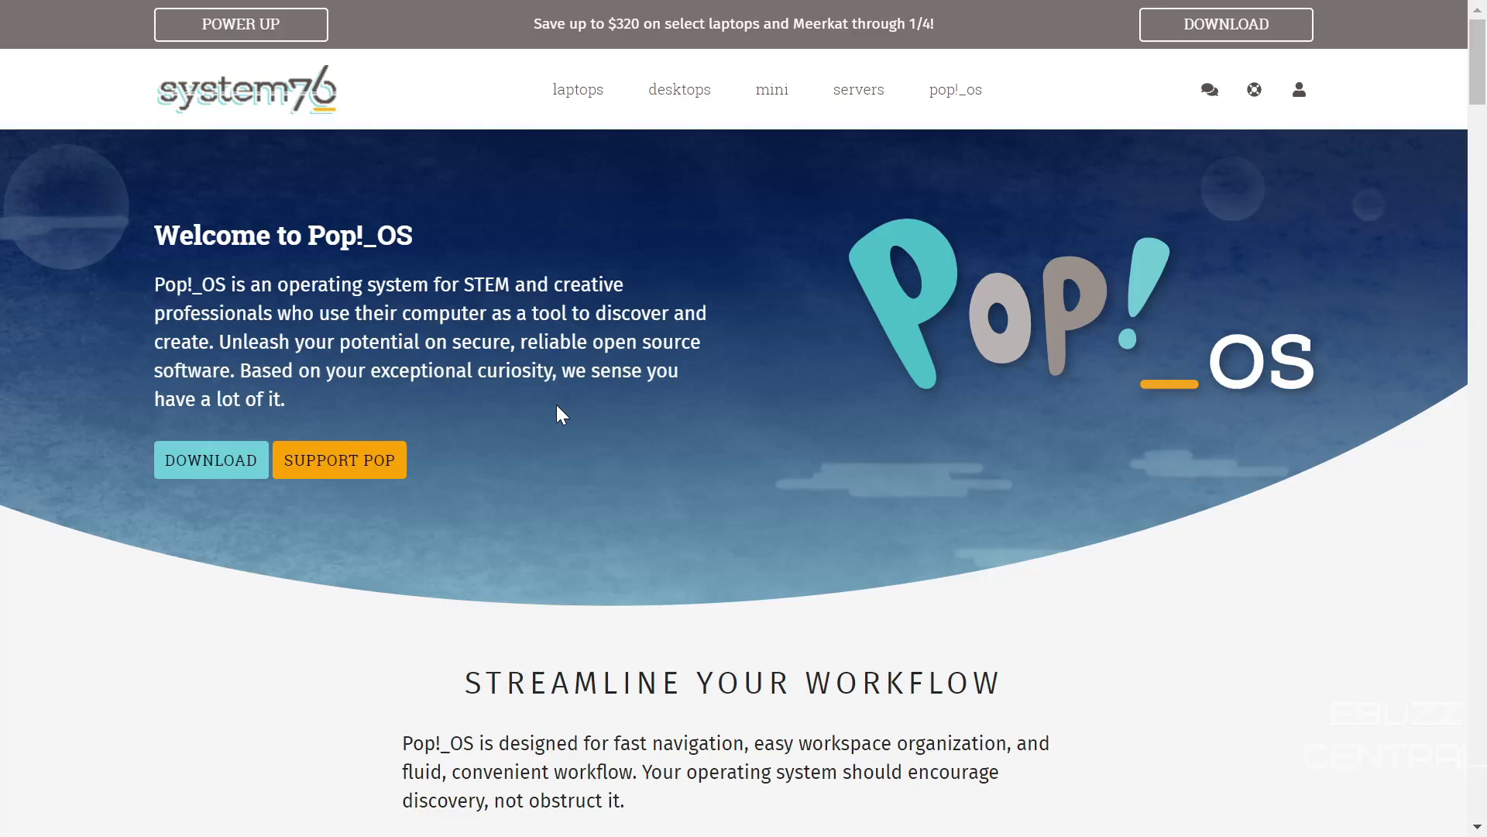
click(231, 462)
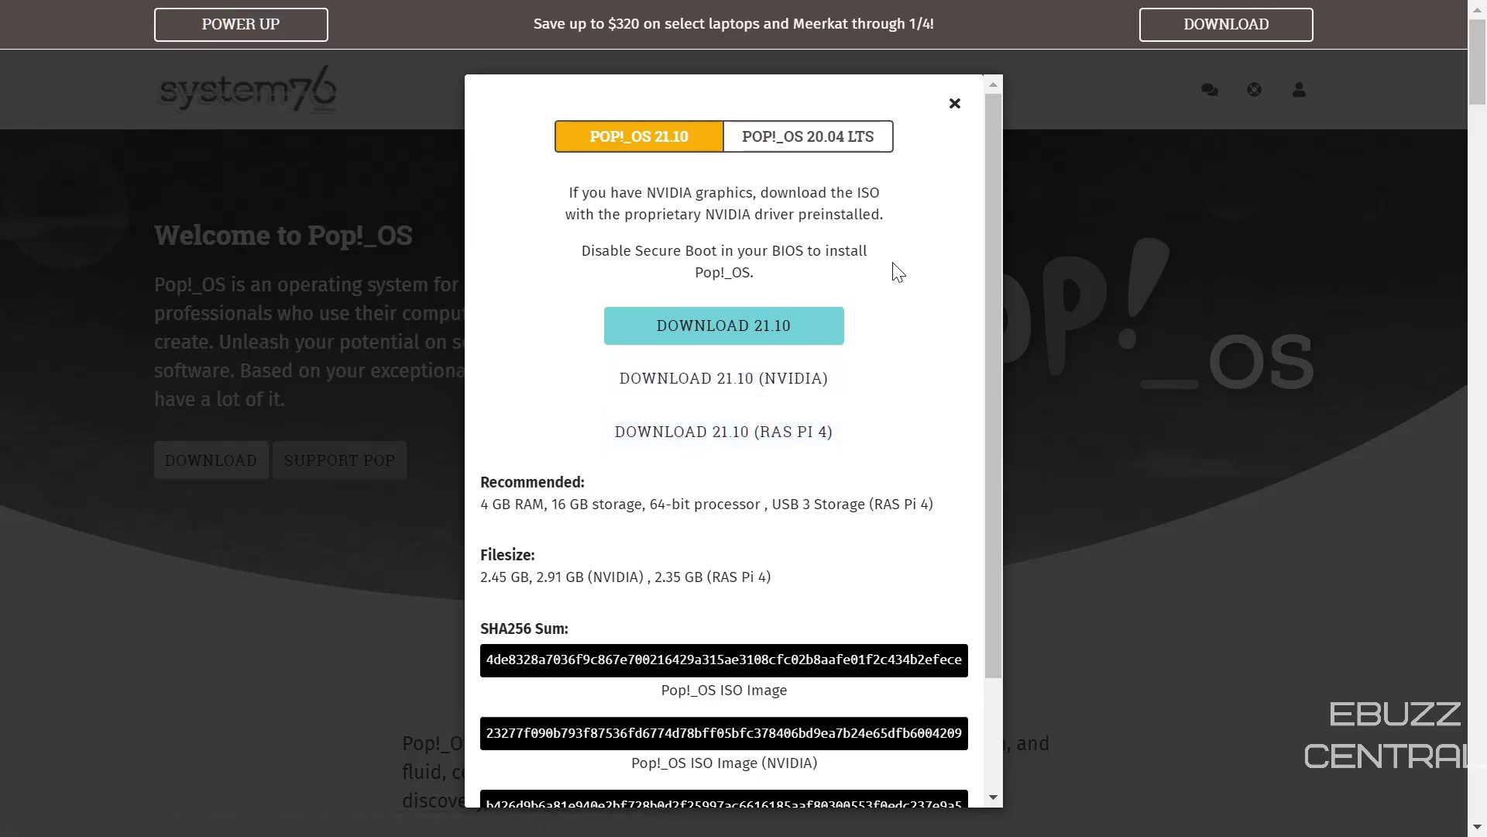
click(843, 148)
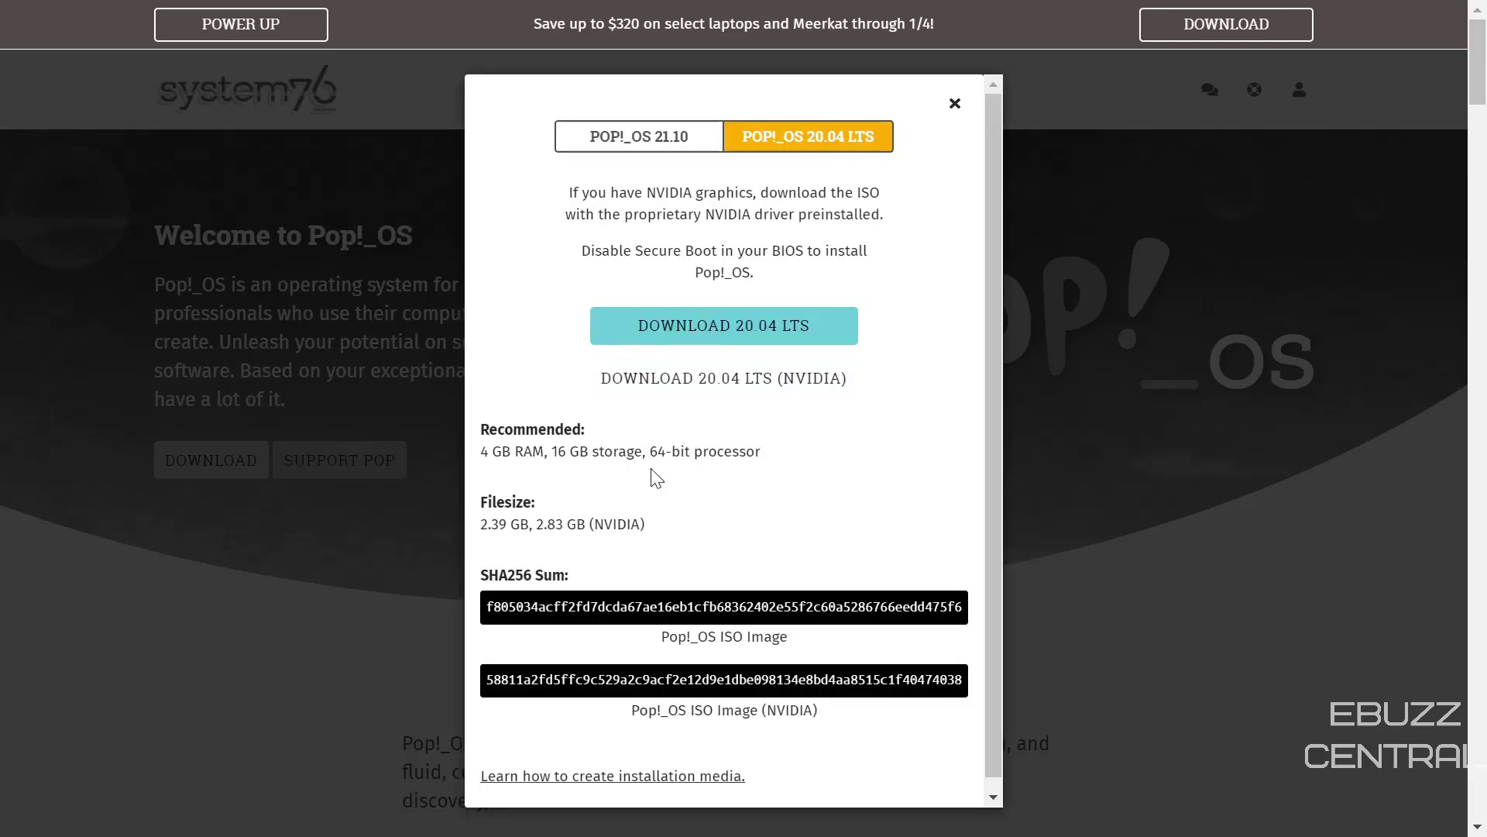
click(605, 317)
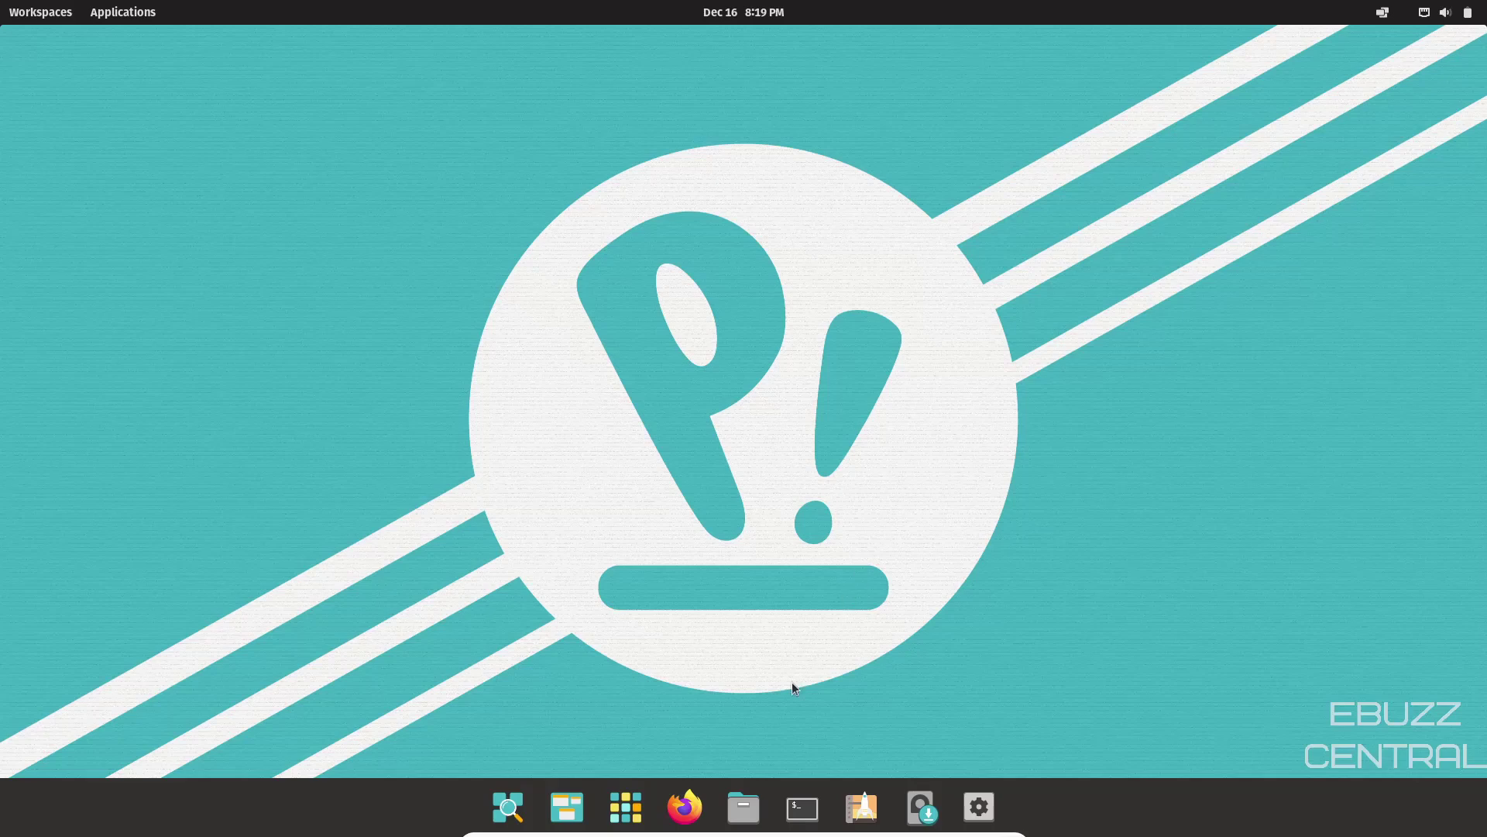
- Launch Files, Terminal and Pop!_Shop from the dock
click(744, 807)
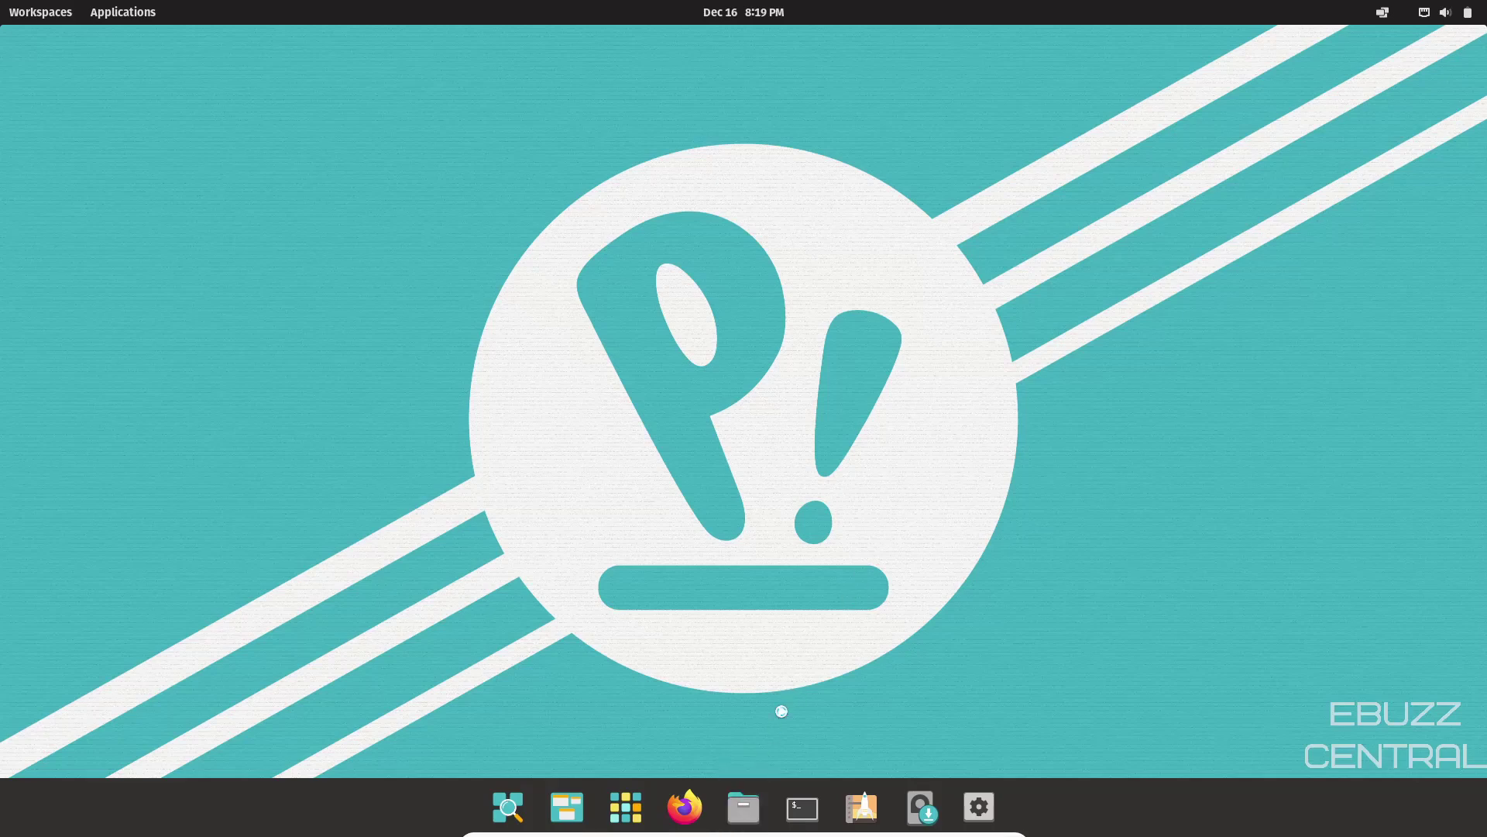
click(804, 814)
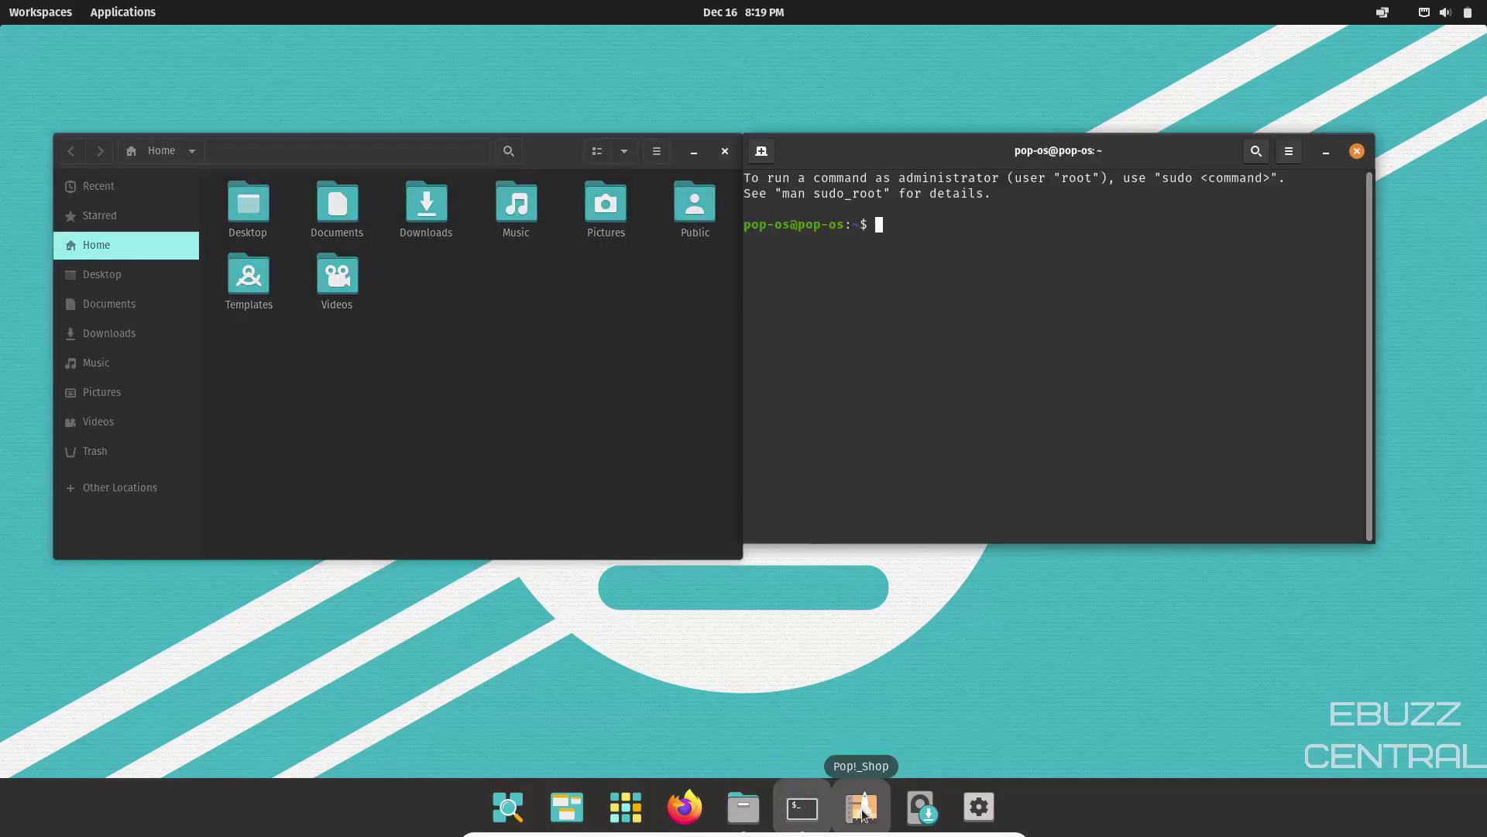
click(864, 812)
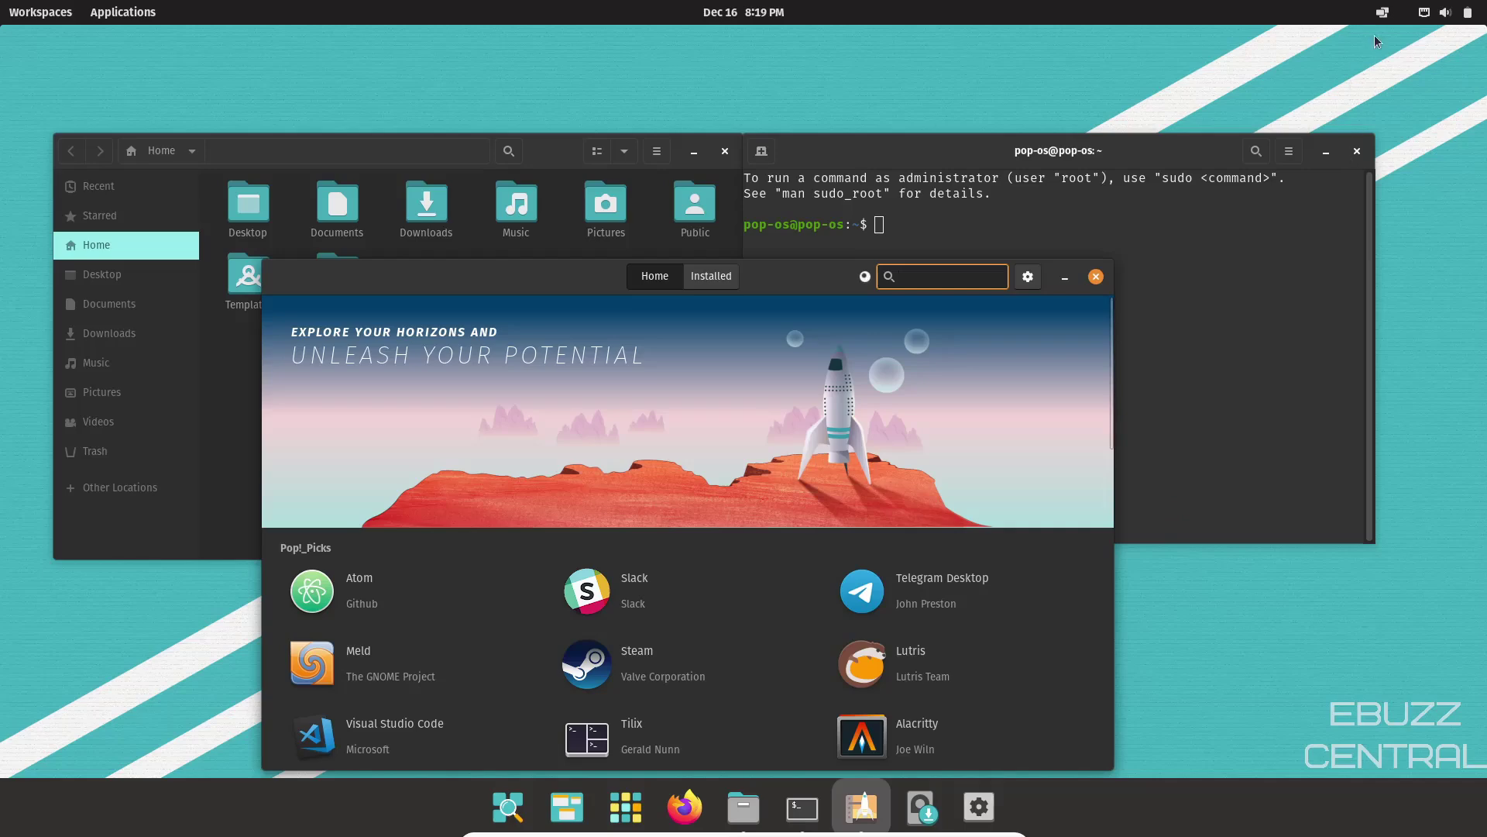
- Turn on automatic window tiling from the top-bar tiling menu
click(1383, 13)
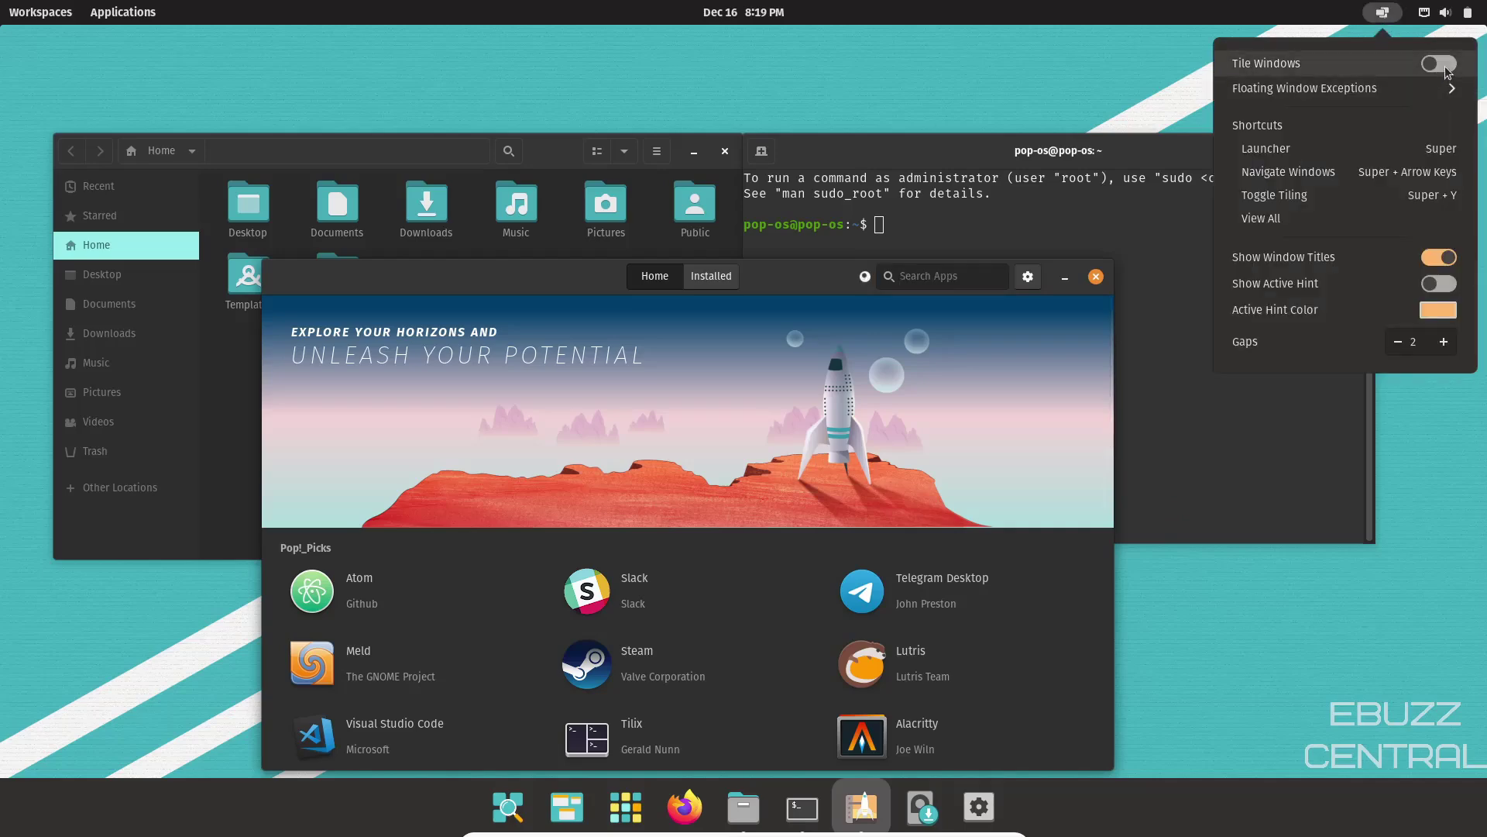
click(1439, 63)
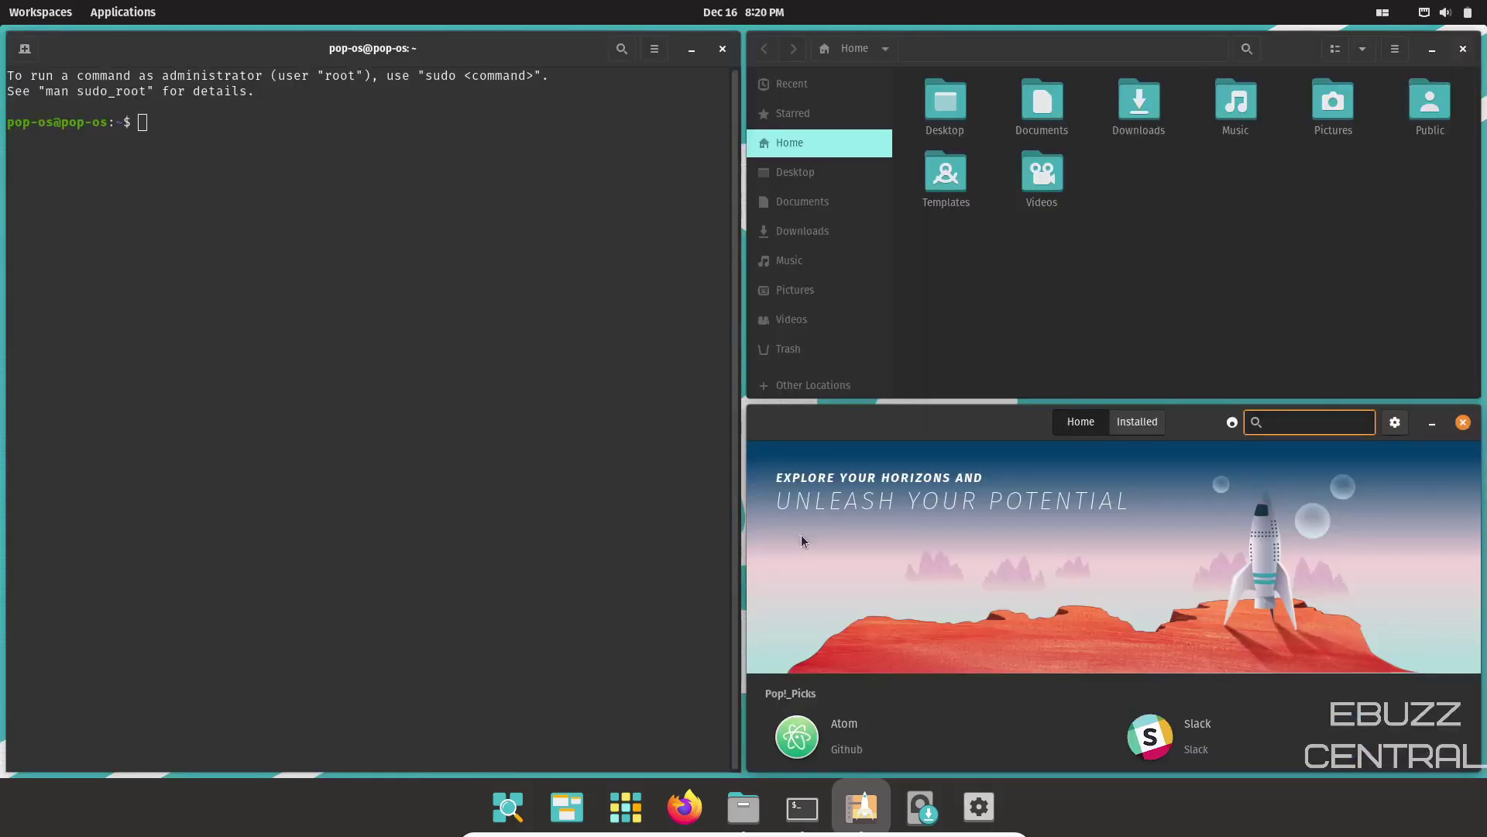
click(348, 659)
- Turn tiling back off so windows float, and close the Terminal window
click(1383, 12)
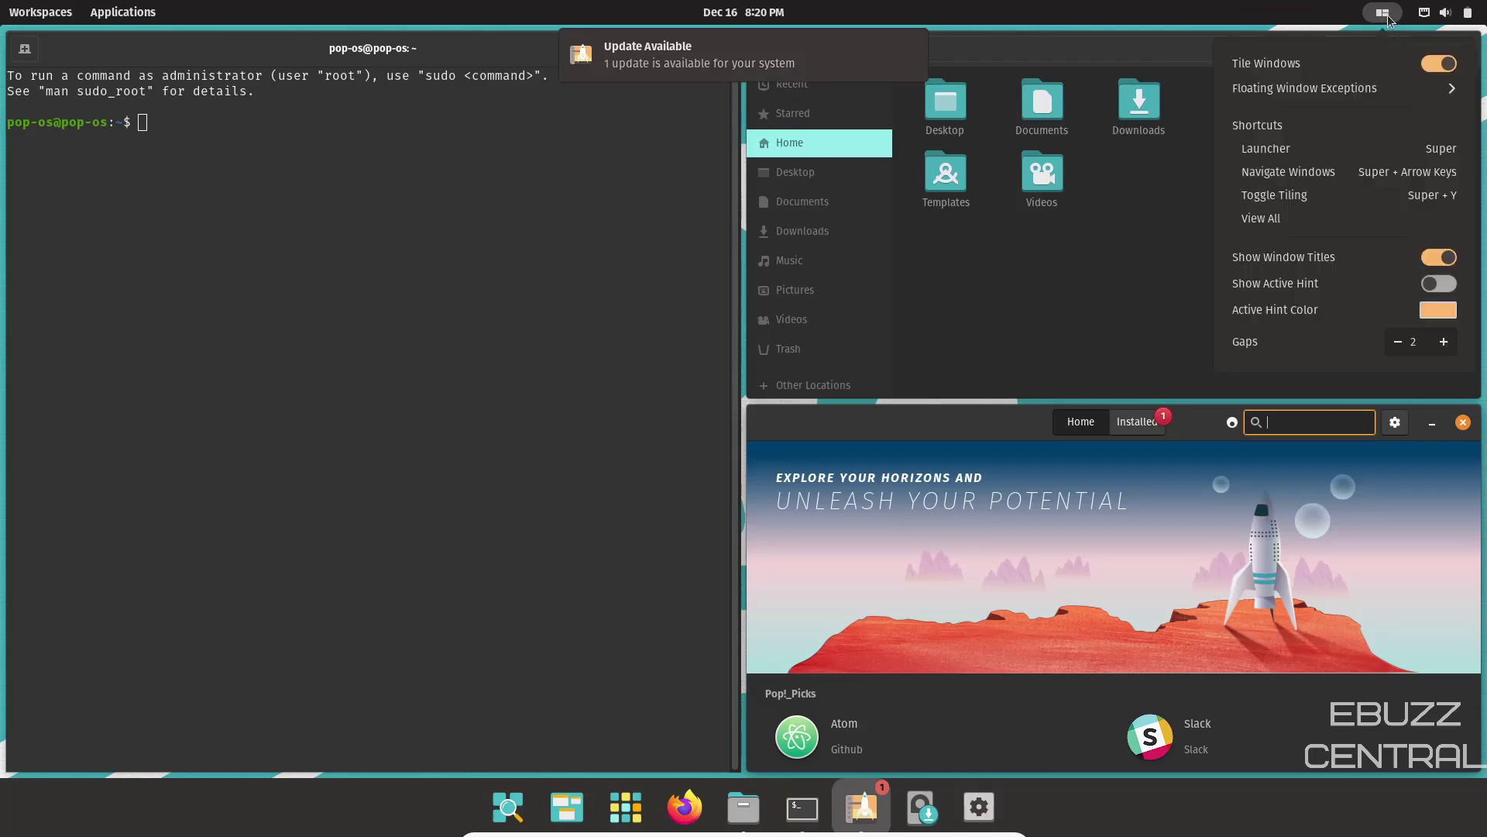
click(1429, 66)
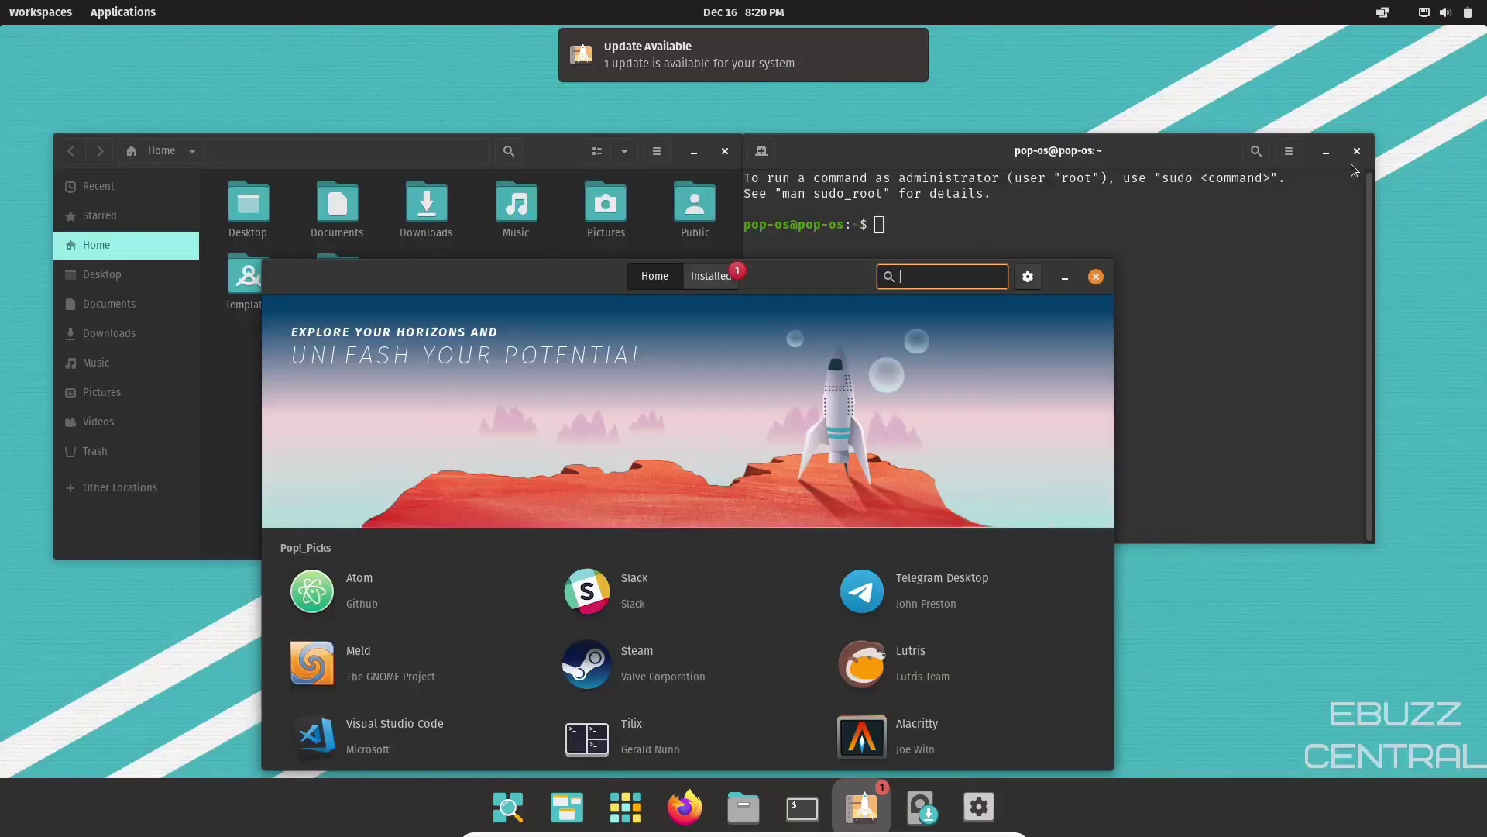
click(1356, 151)
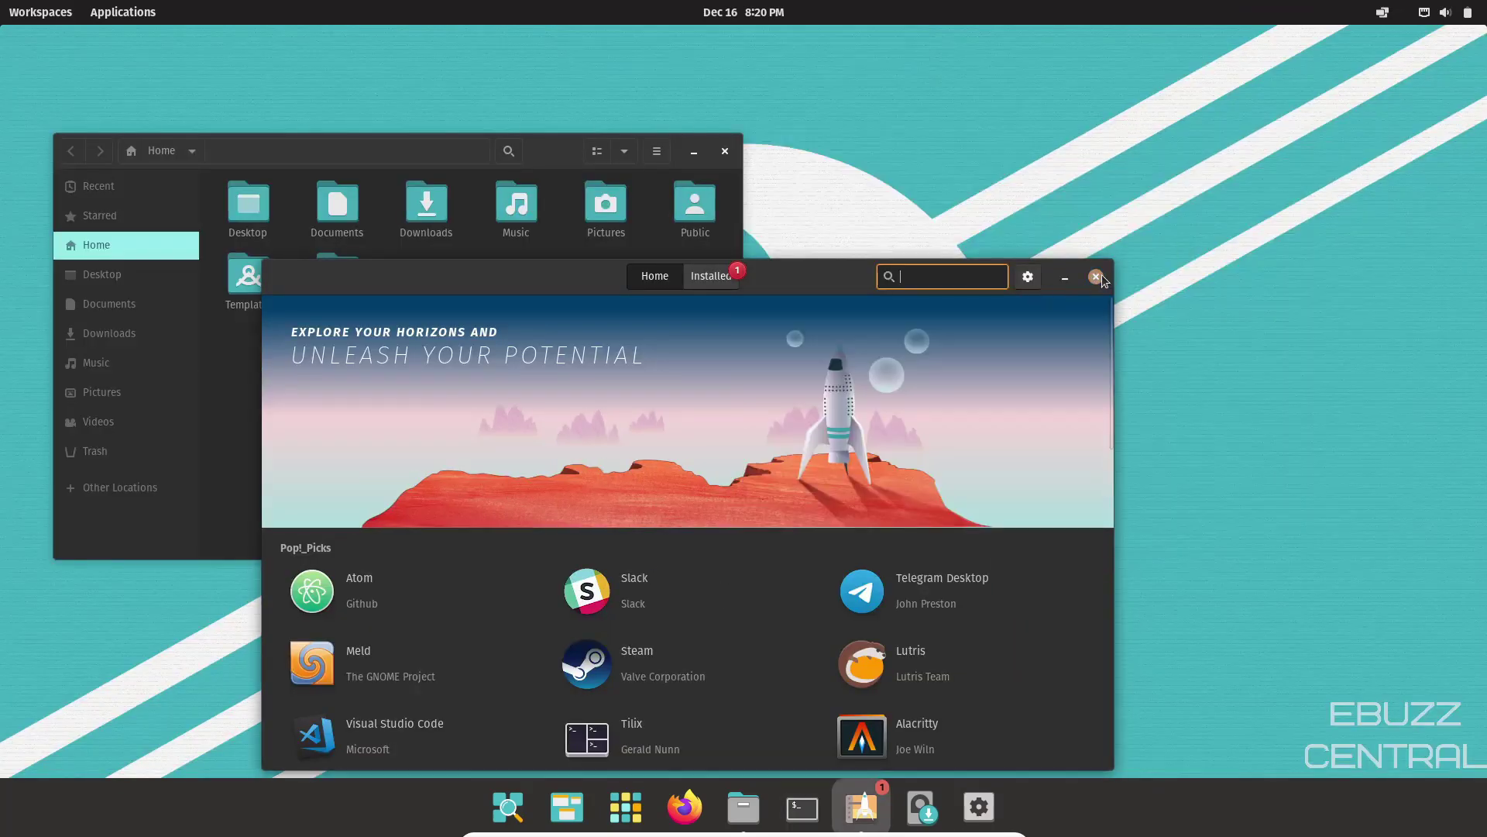
- Close the Pop!_Shop and Files windows and open the notifications and calendar panel
click(1096, 277)
click(725, 151)
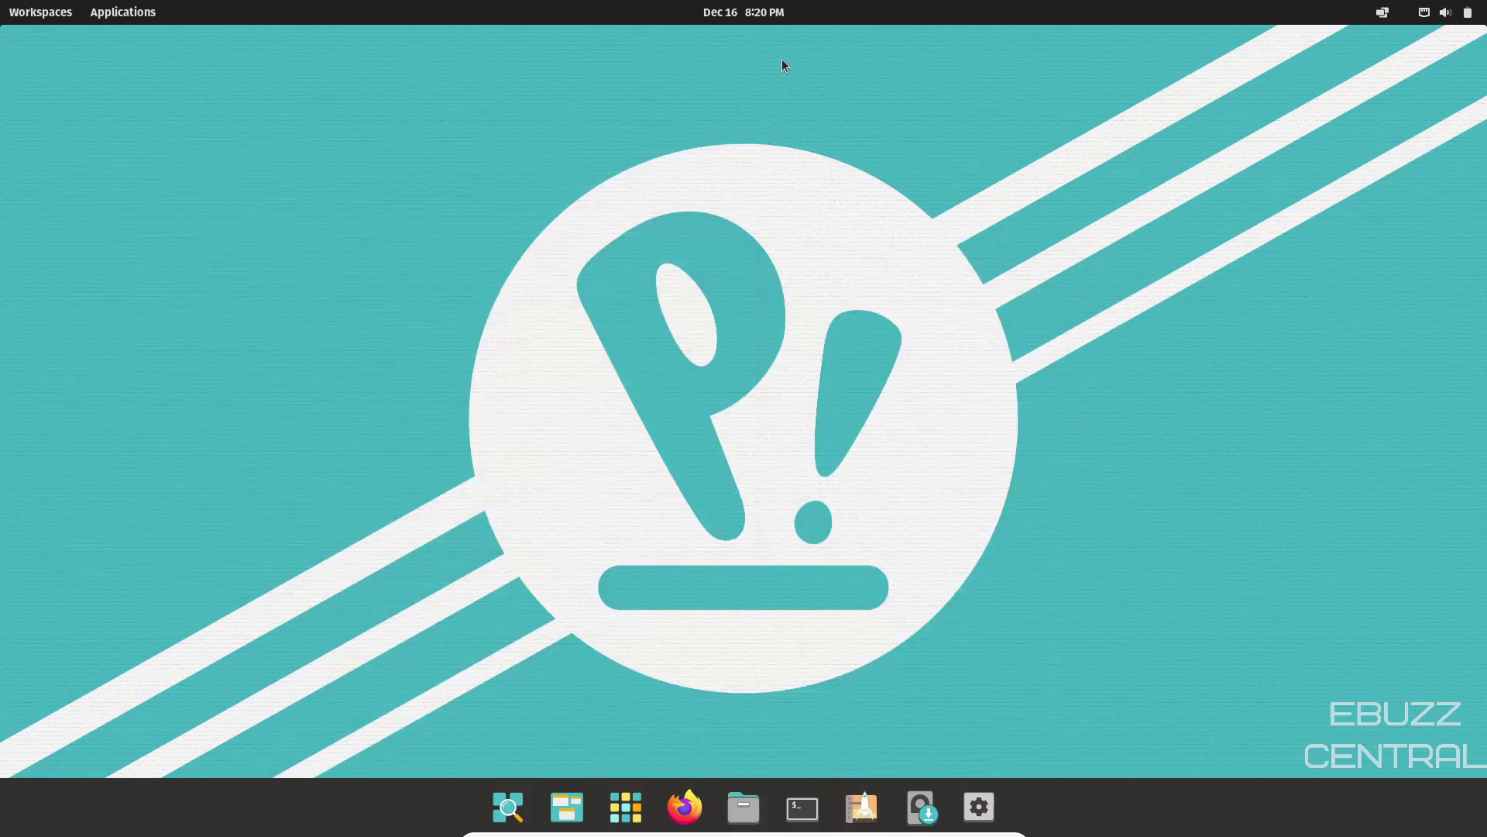
click(757, 13)
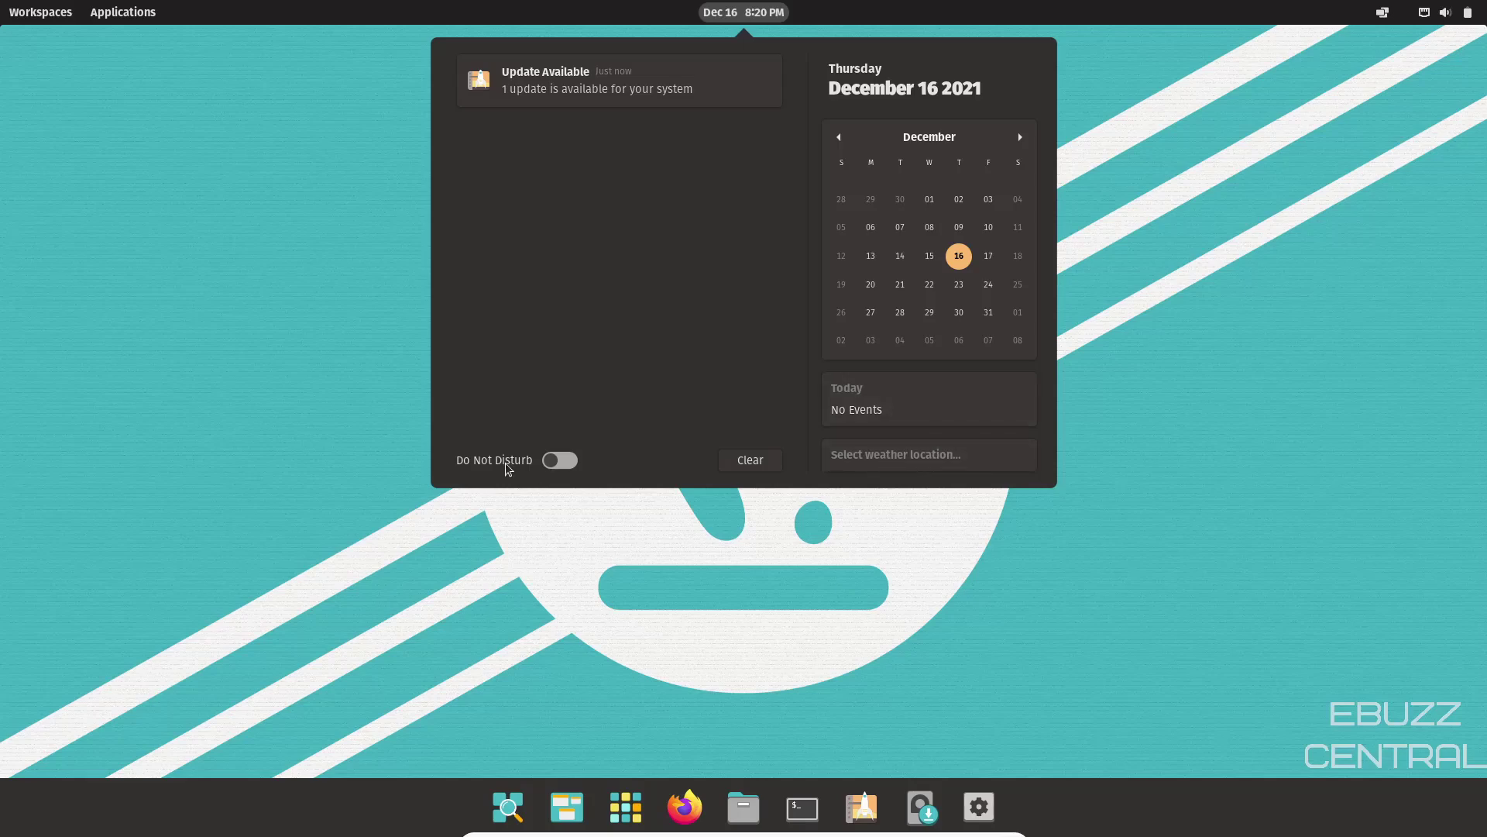
- Toggle Do Not Disturb on and off, clear the Update Available notification, then open Weather
click(570, 463)
click(556, 462)
click(770, 463)
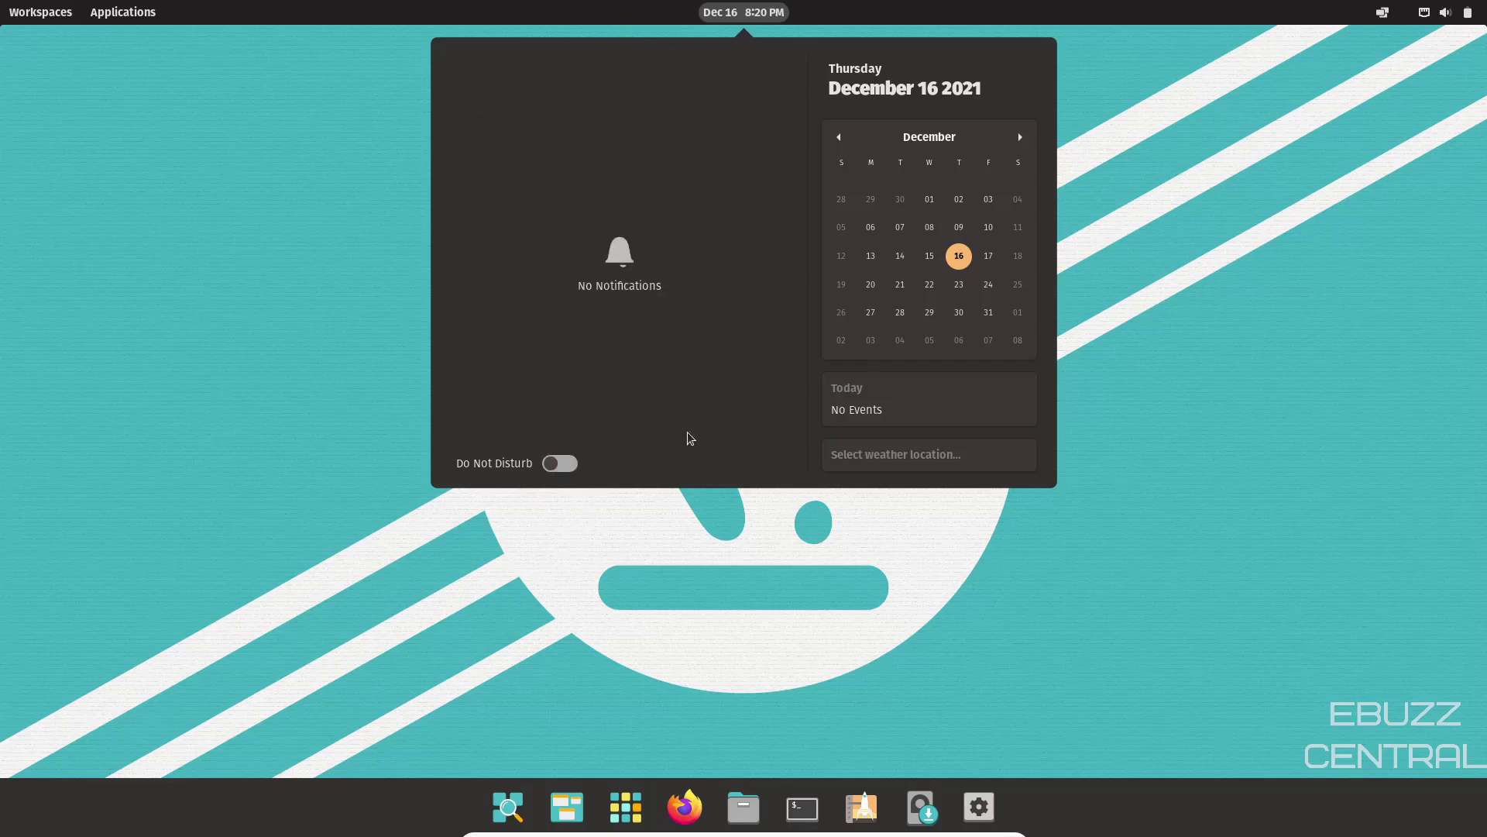
click(889, 465)
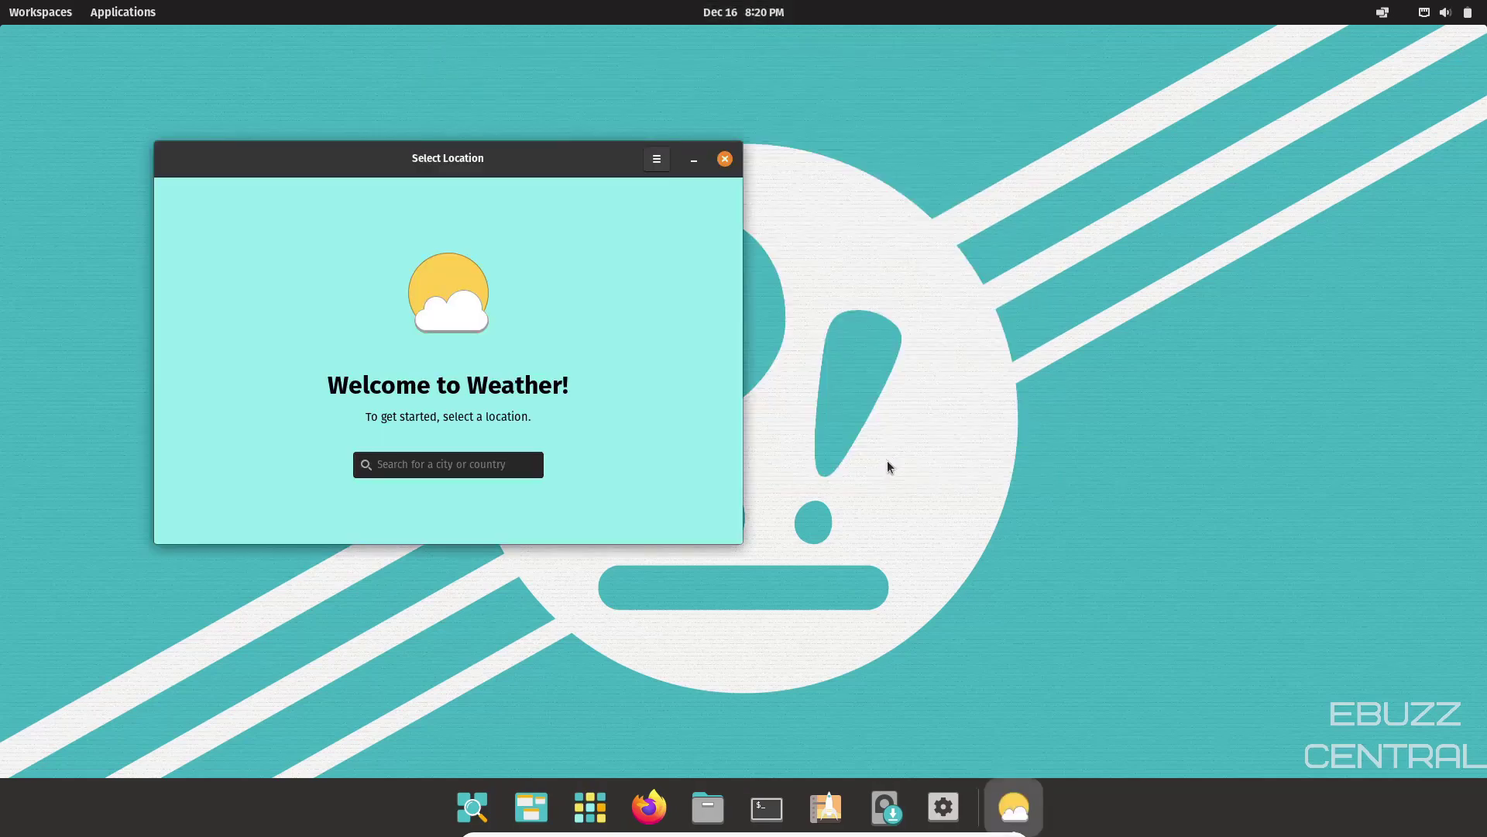
- Set the Weather location to Dallas
click(480, 462)
text(dallas)
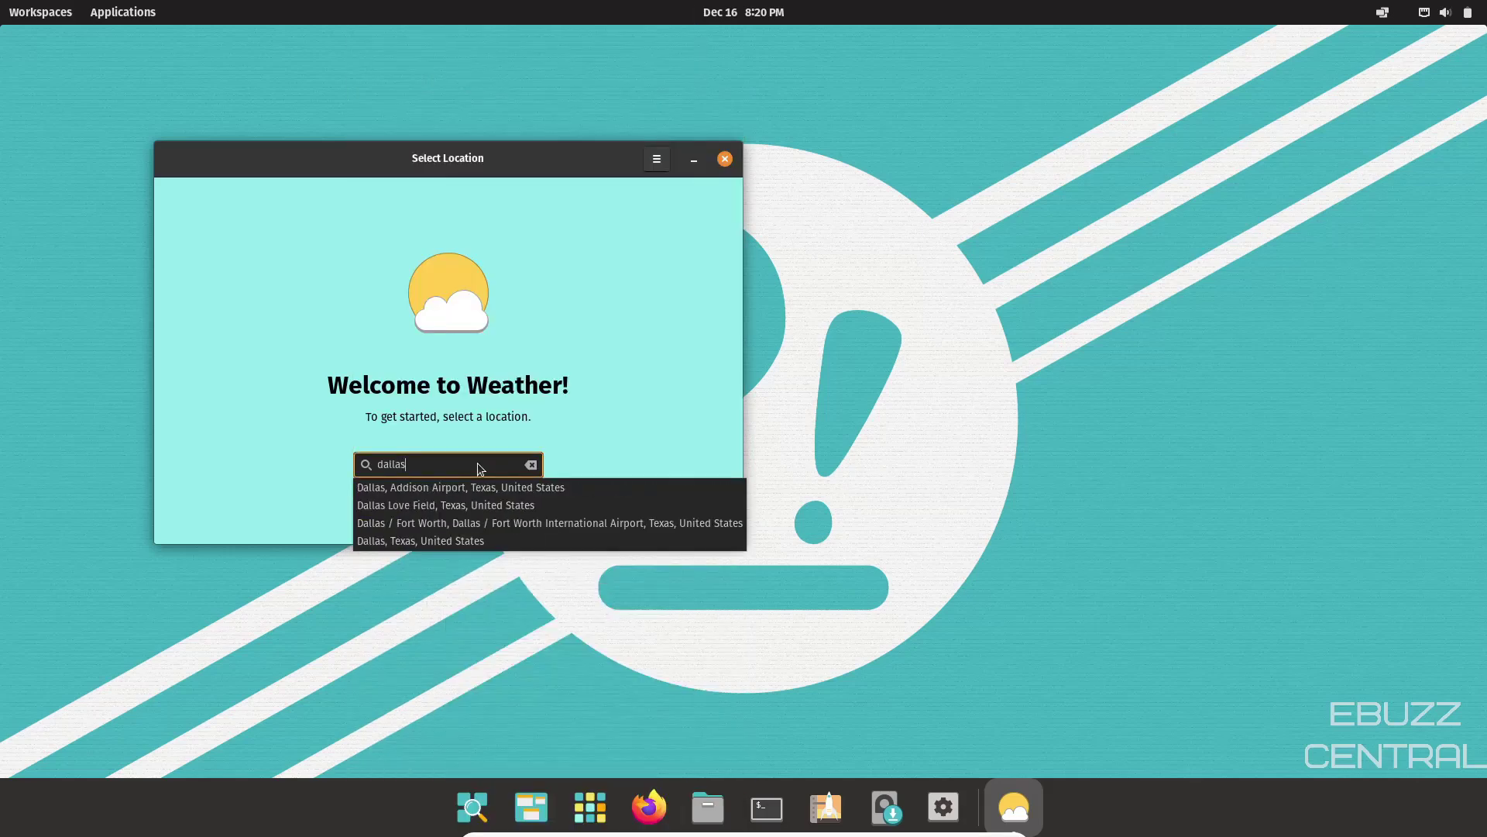
click(443, 511)
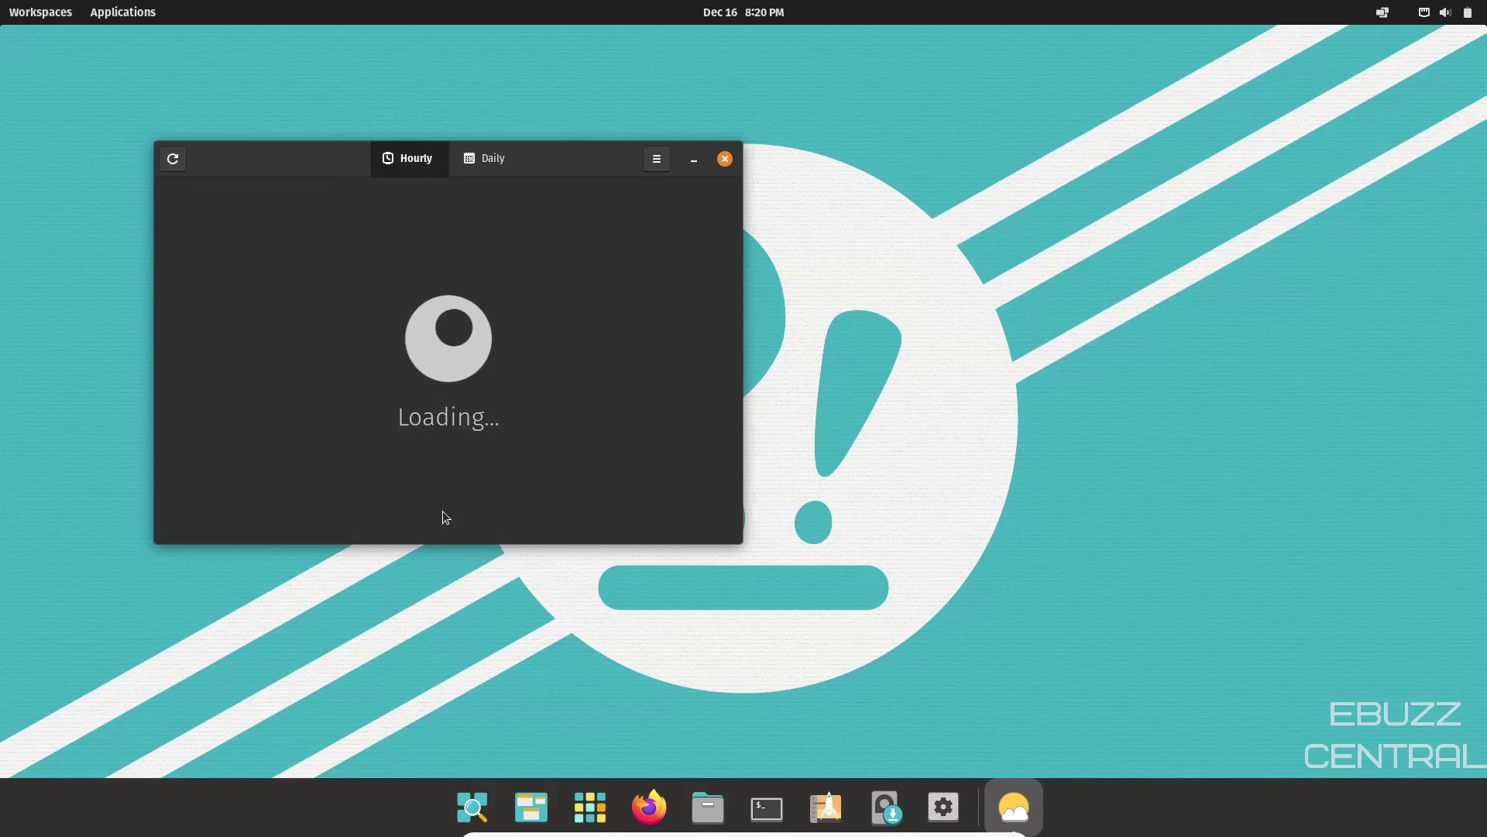
- Switch temperatures to Fahrenheit, close Weather, and show the Dallas forecast in the date panel
click(656, 159)
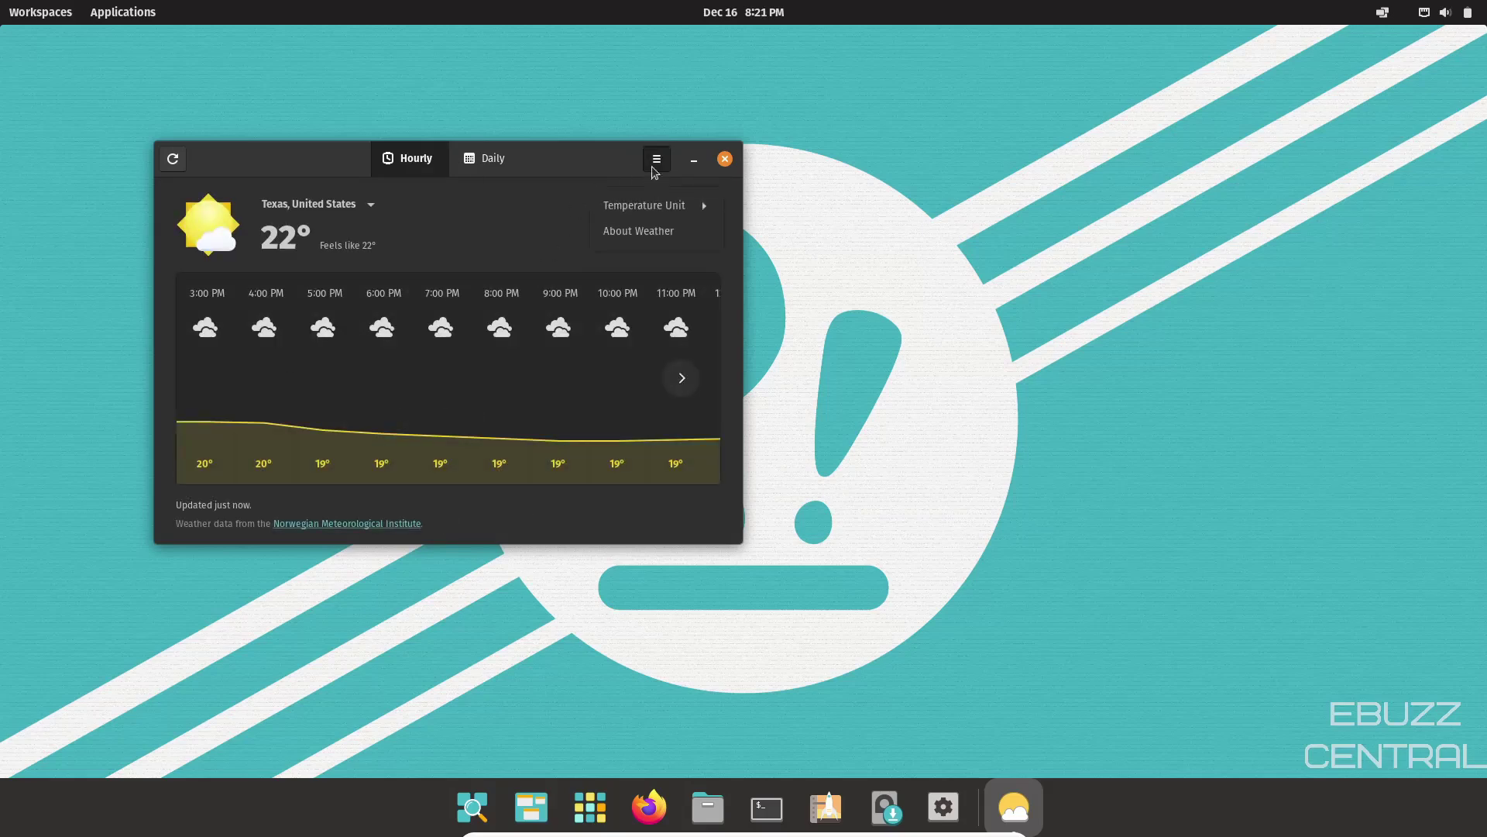
click(645, 207)
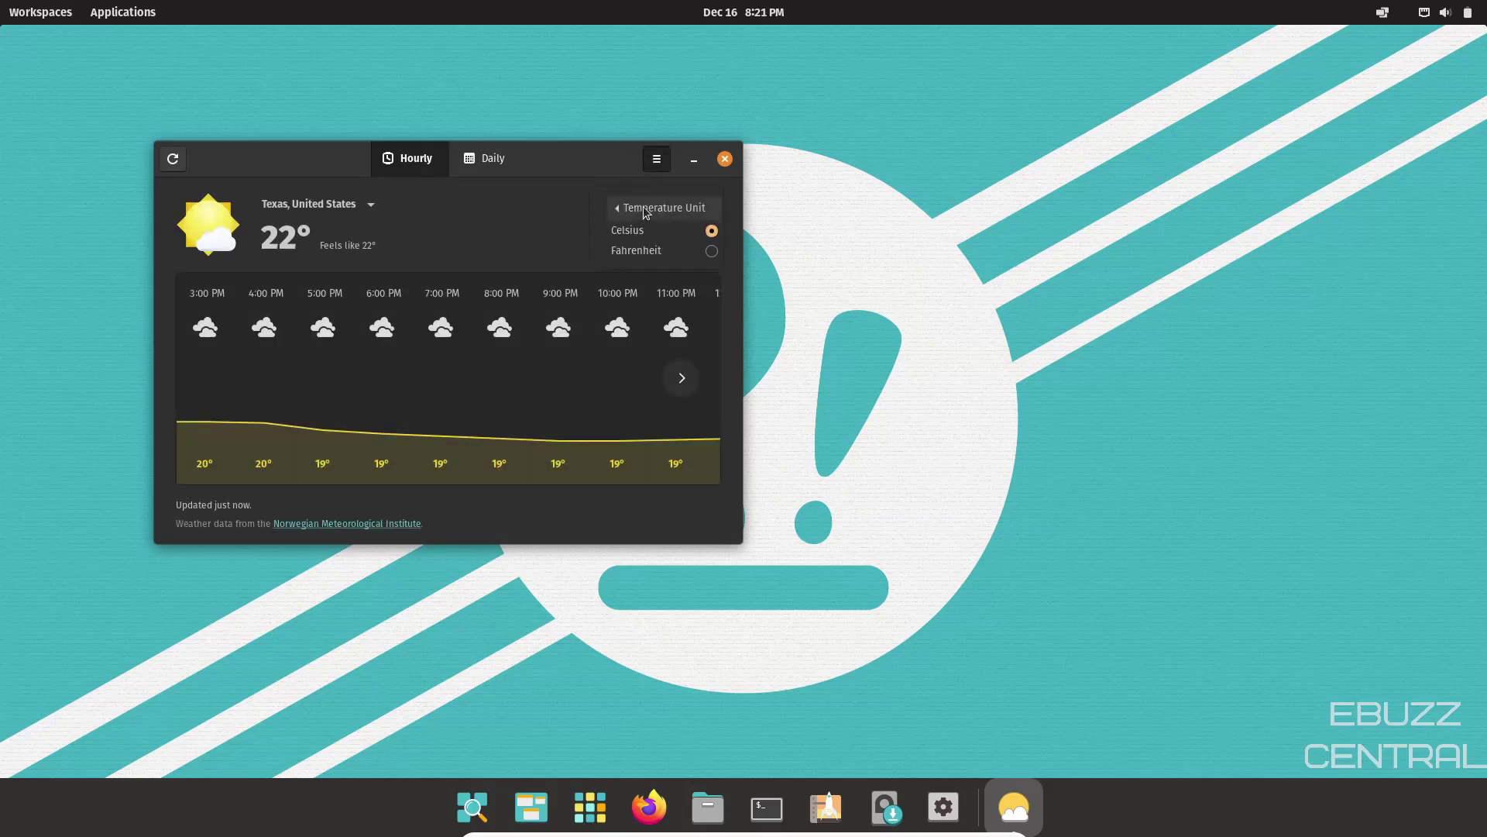
click(704, 251)
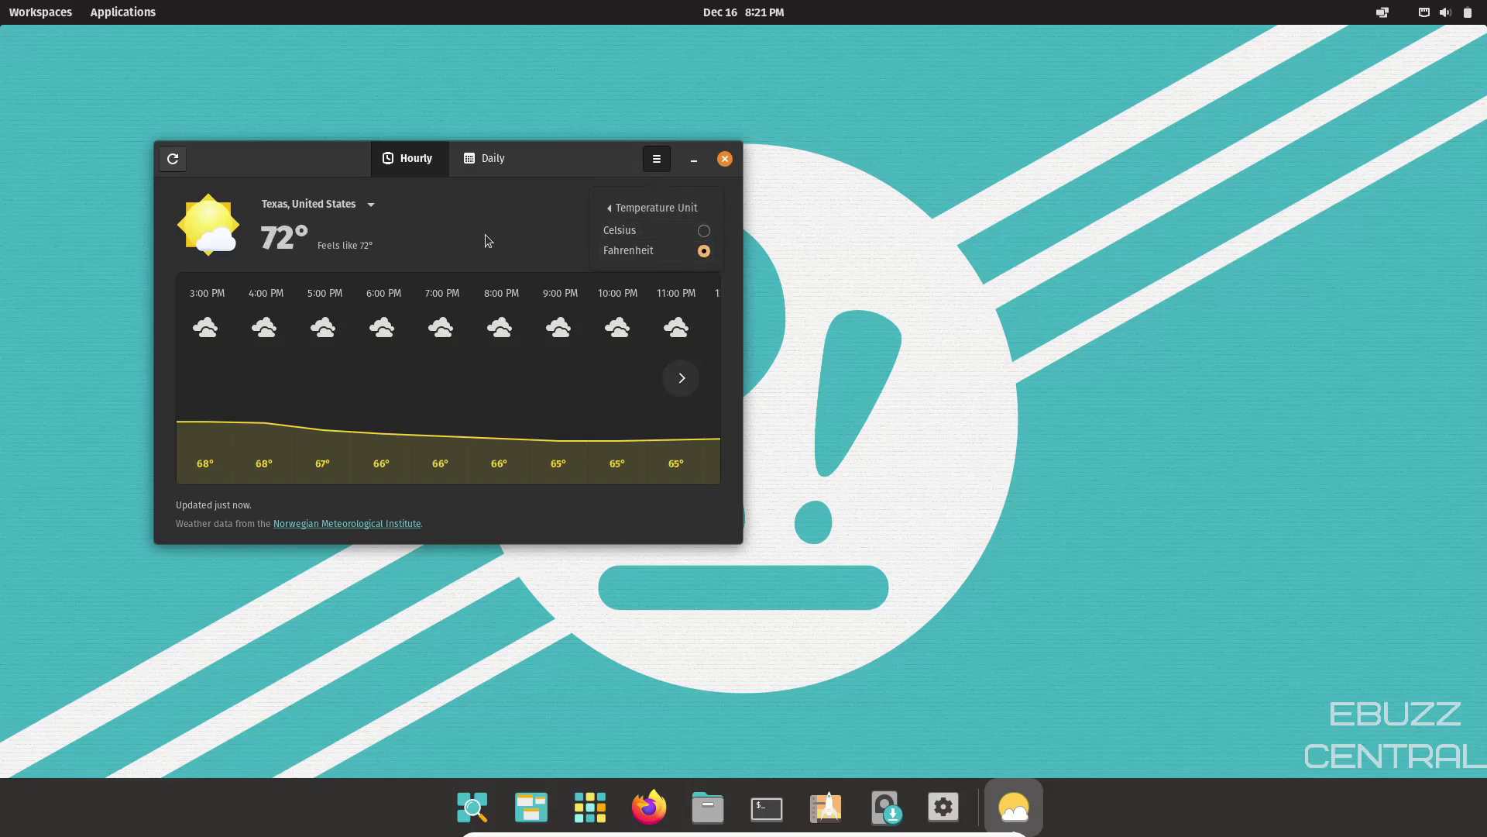
drag(522, 155, 715, 136)
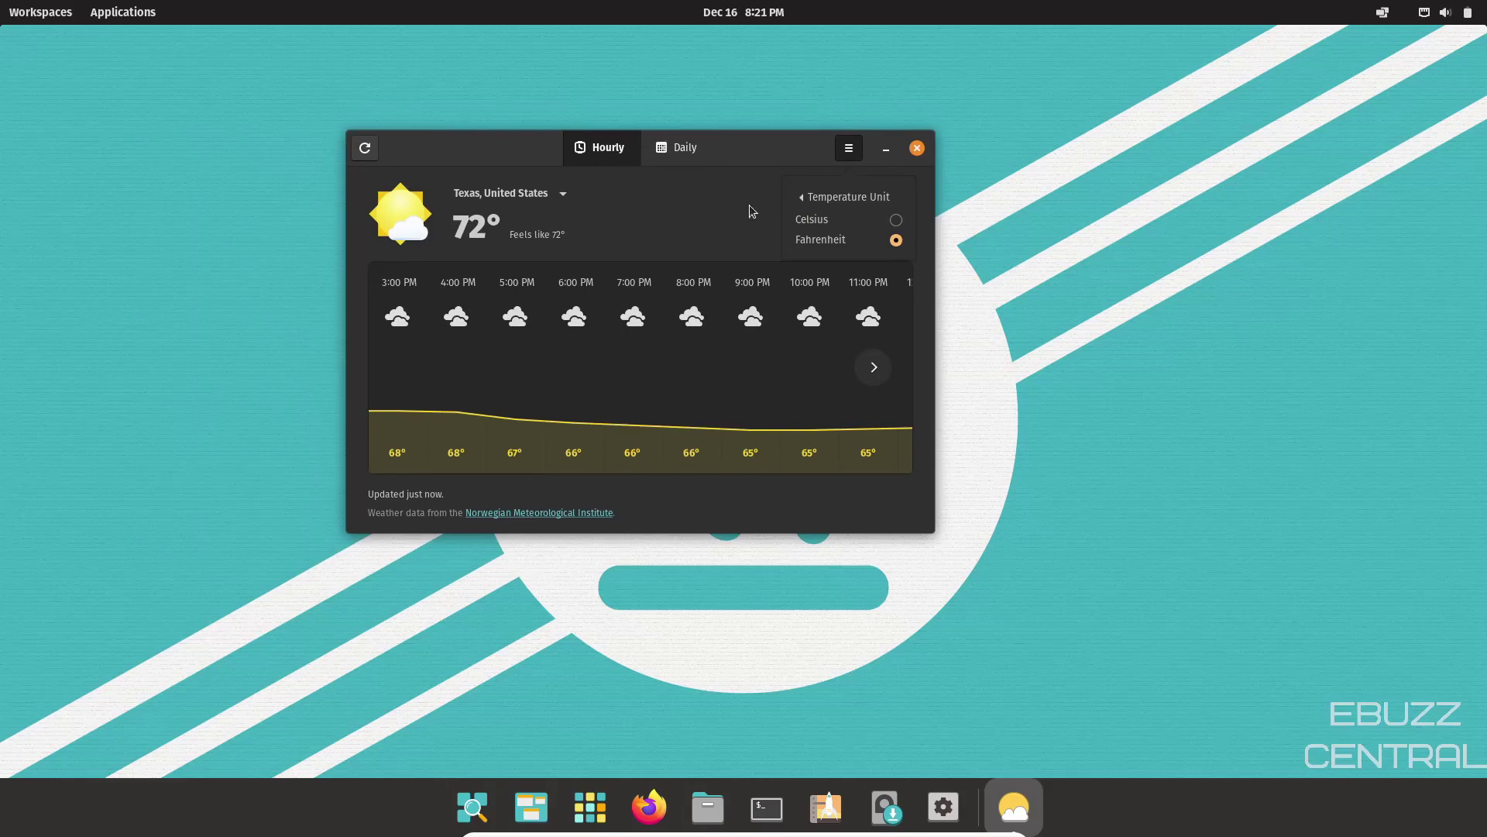
click(921, 153)
click(917, 148)
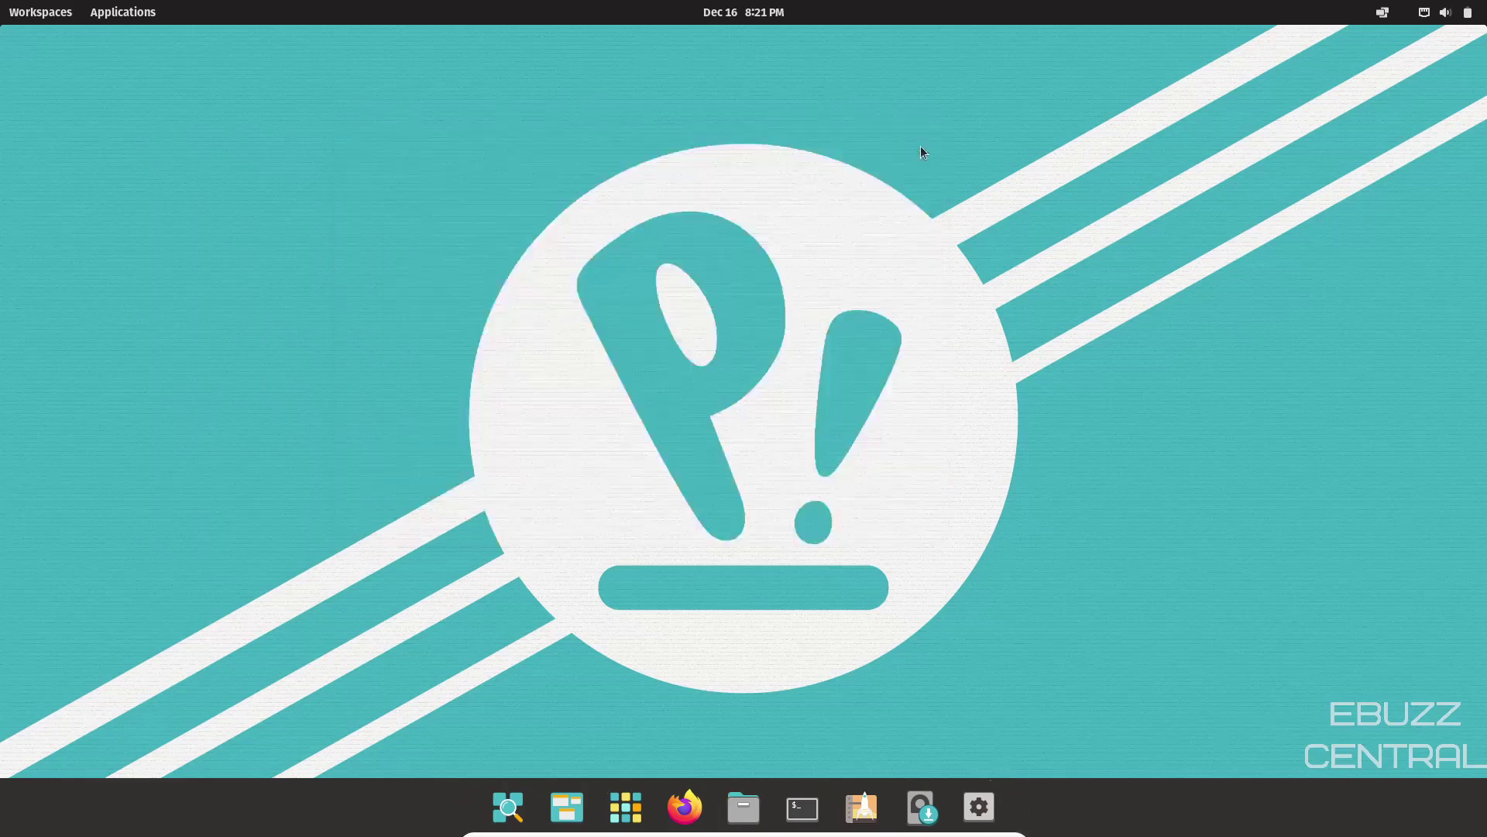
click(747, 12)
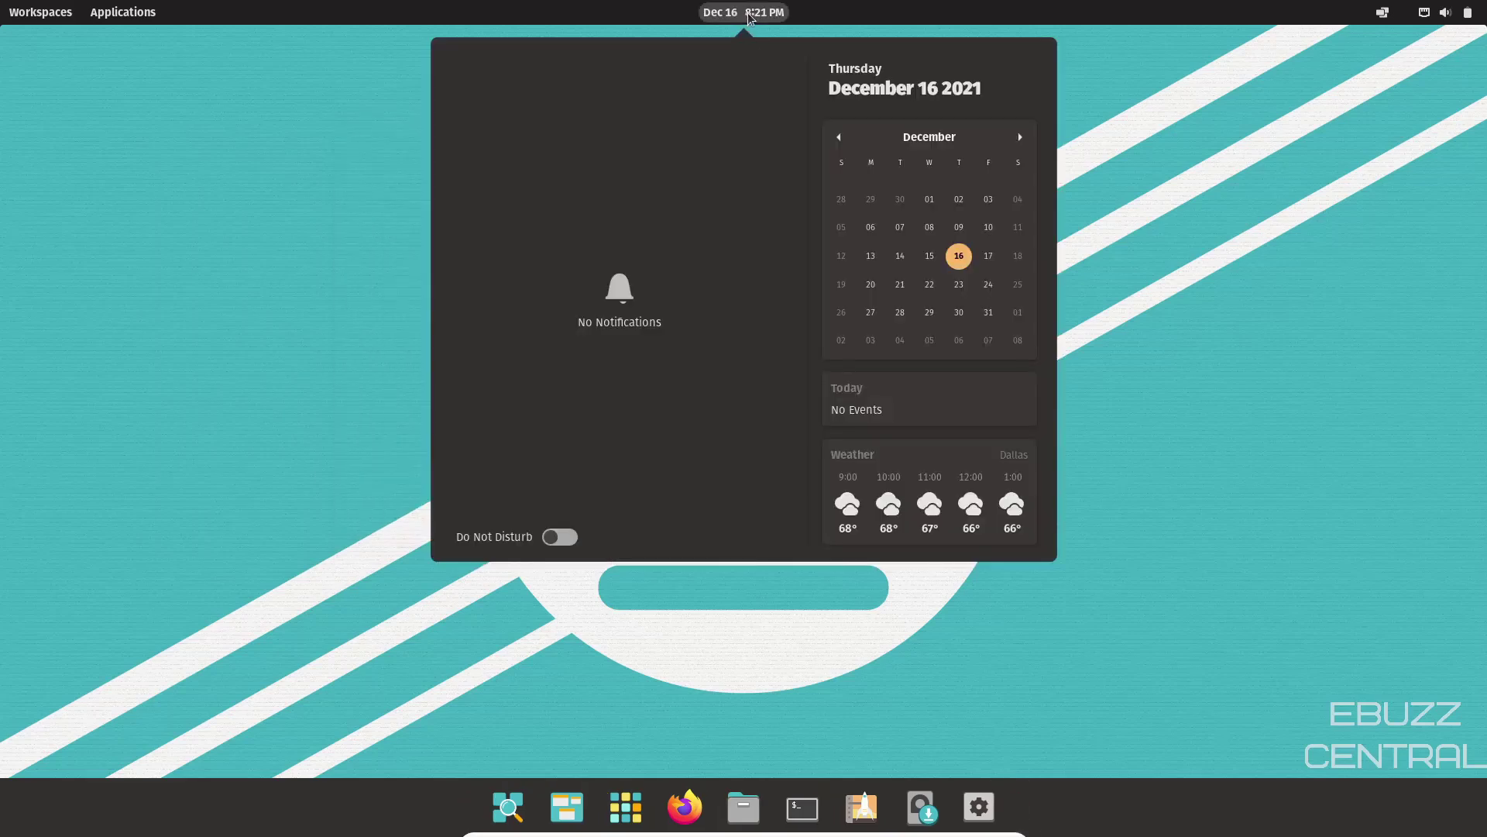
- Create a 'Personal' event on December 16 from 12:00 am to 1:00 am, not all-day
click(888, 404)
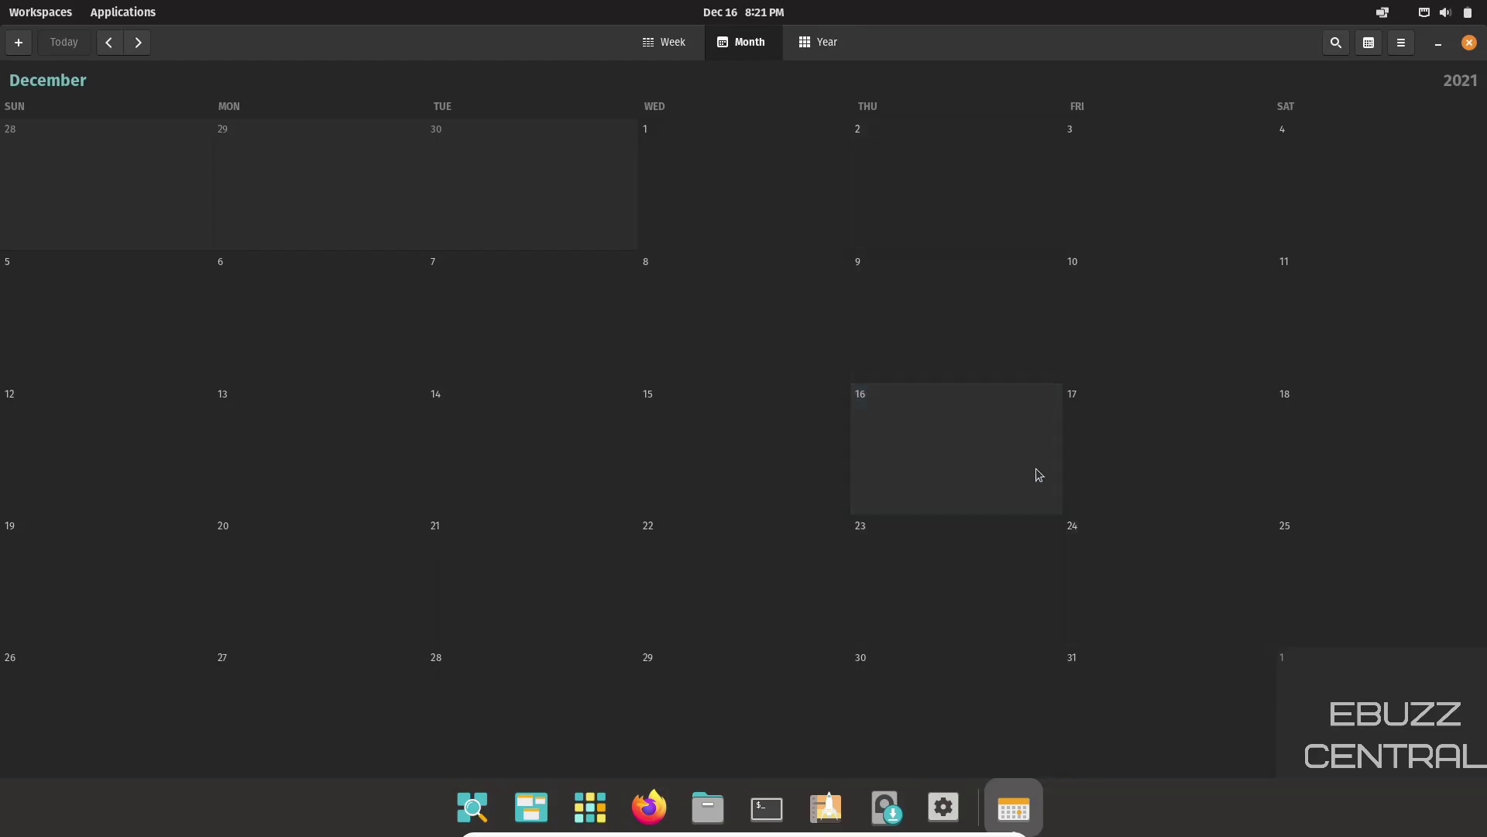
click(916, 460)
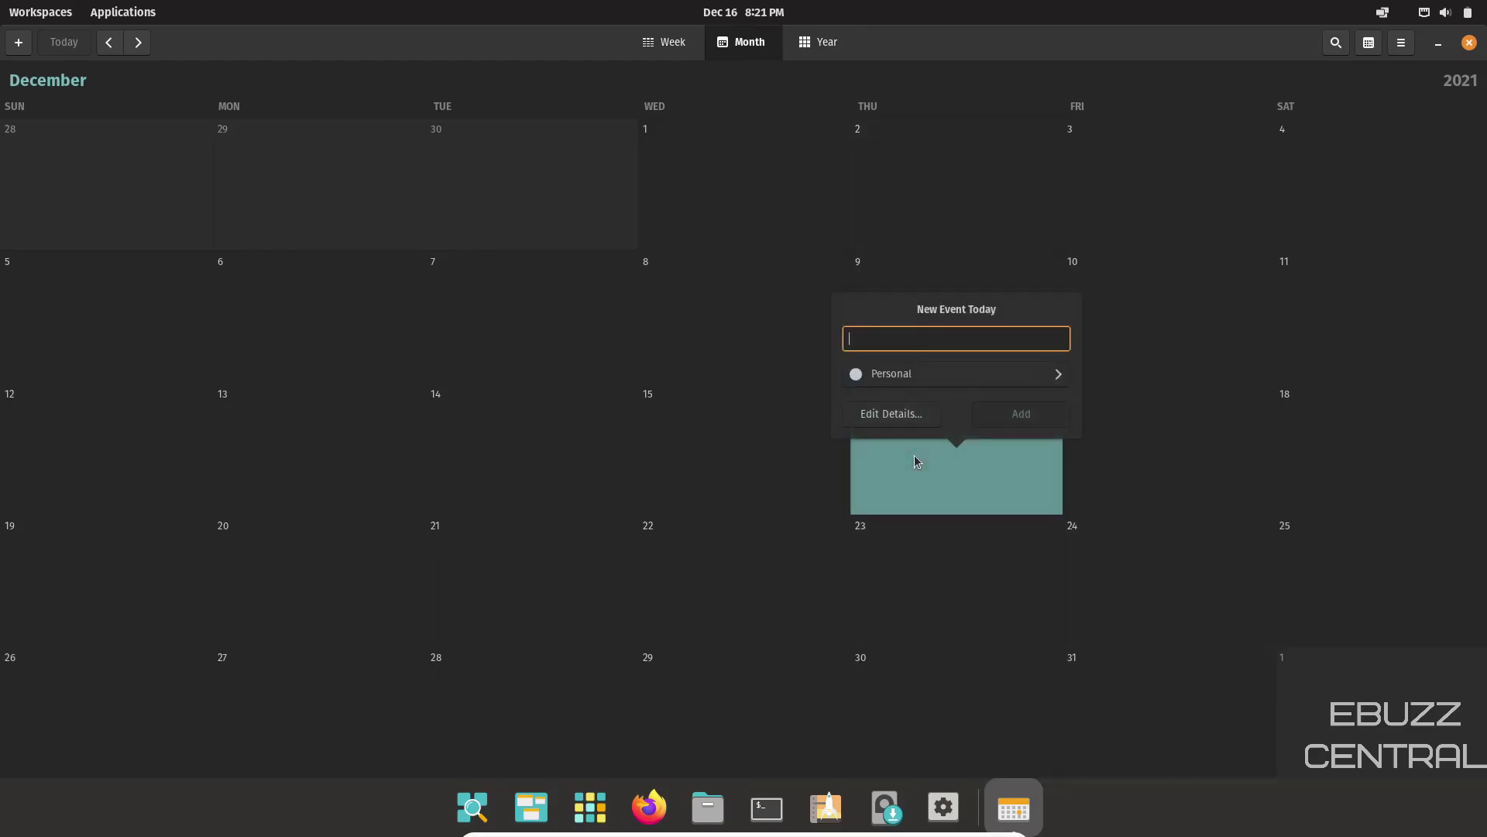
click(911, 377)
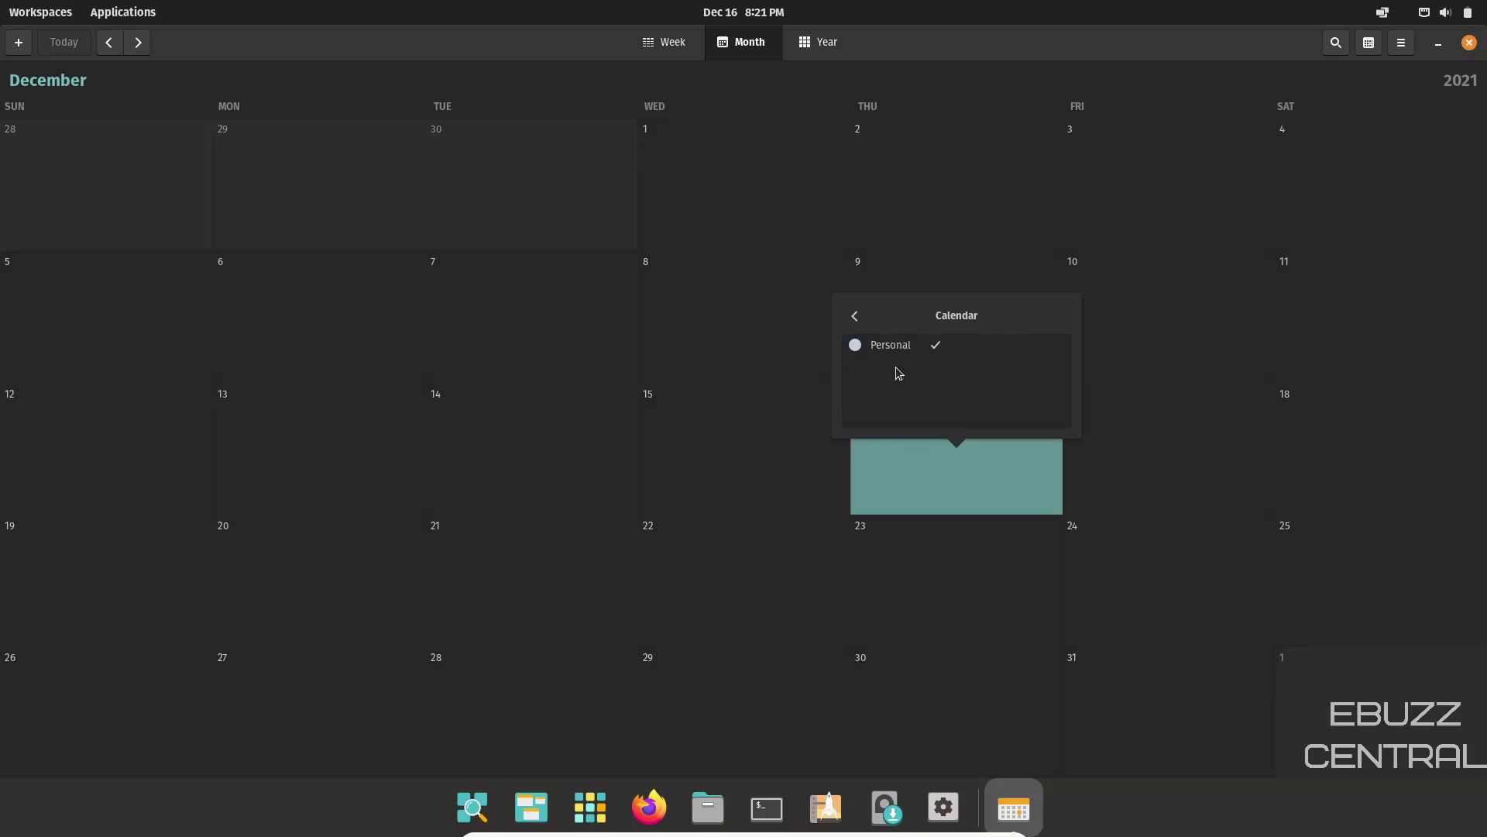
click(856, 317)
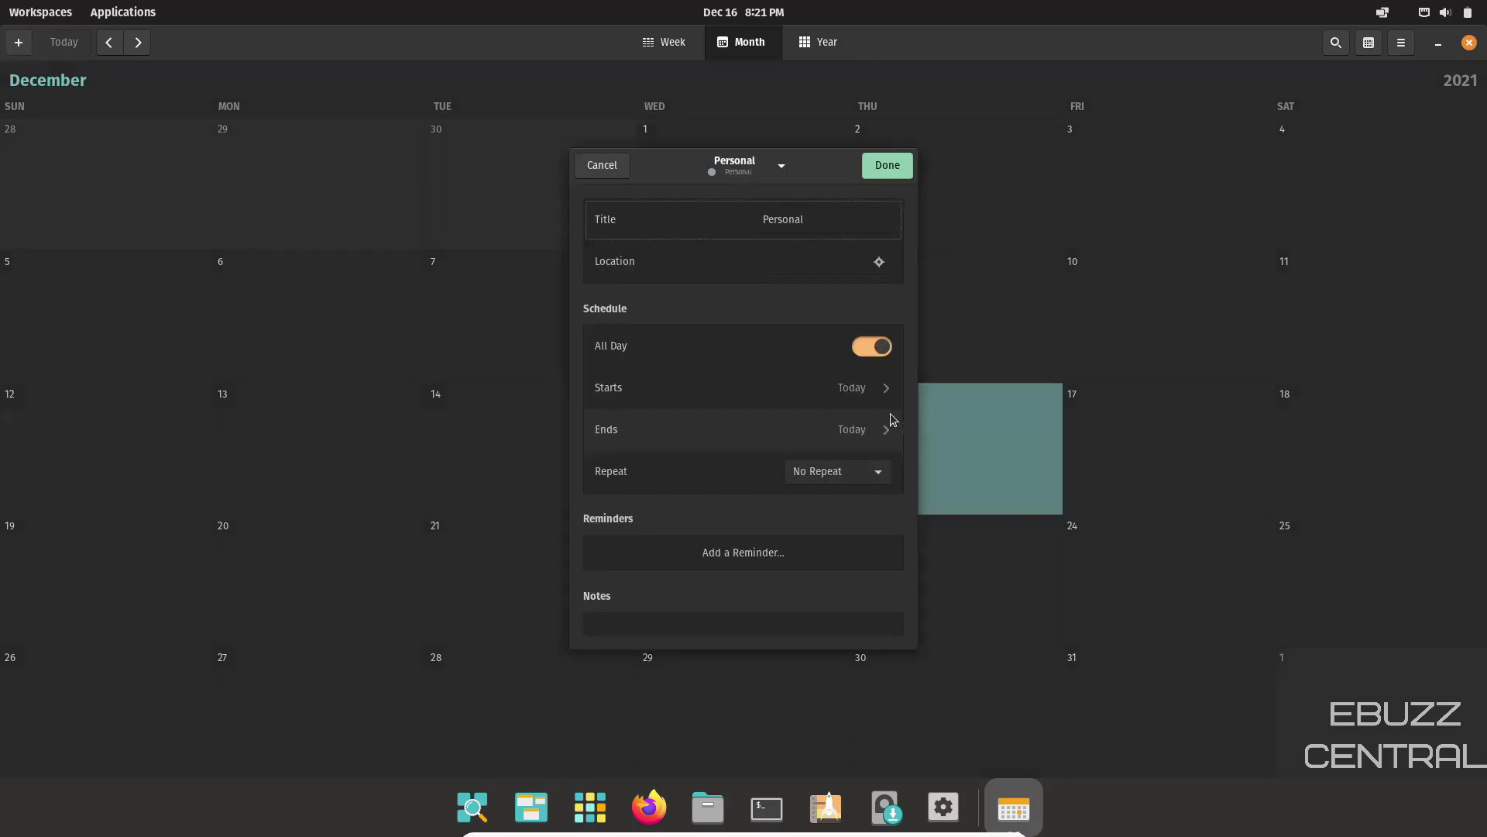
click(876, 352)
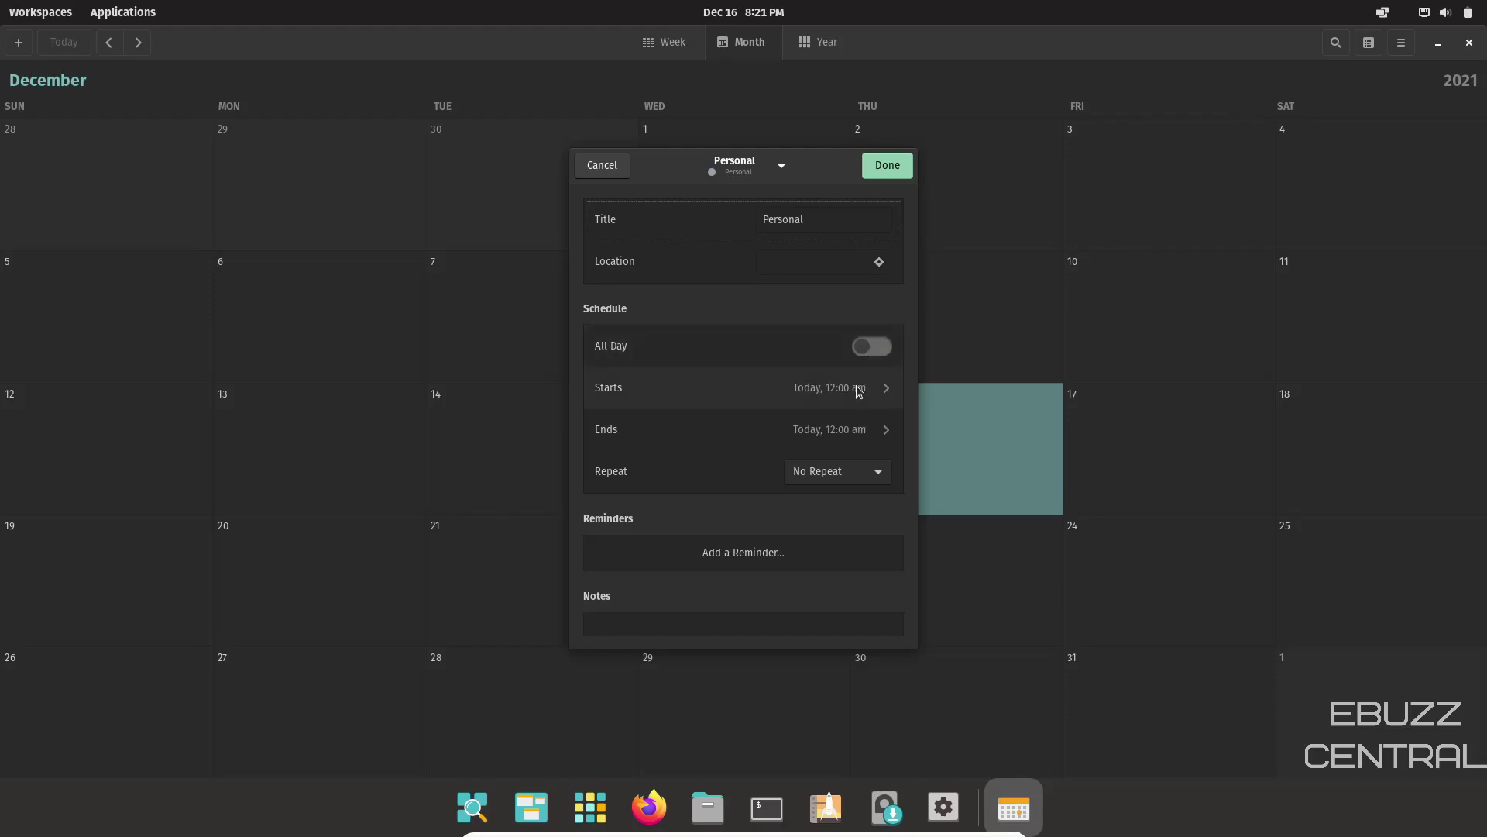
click(850, 424)
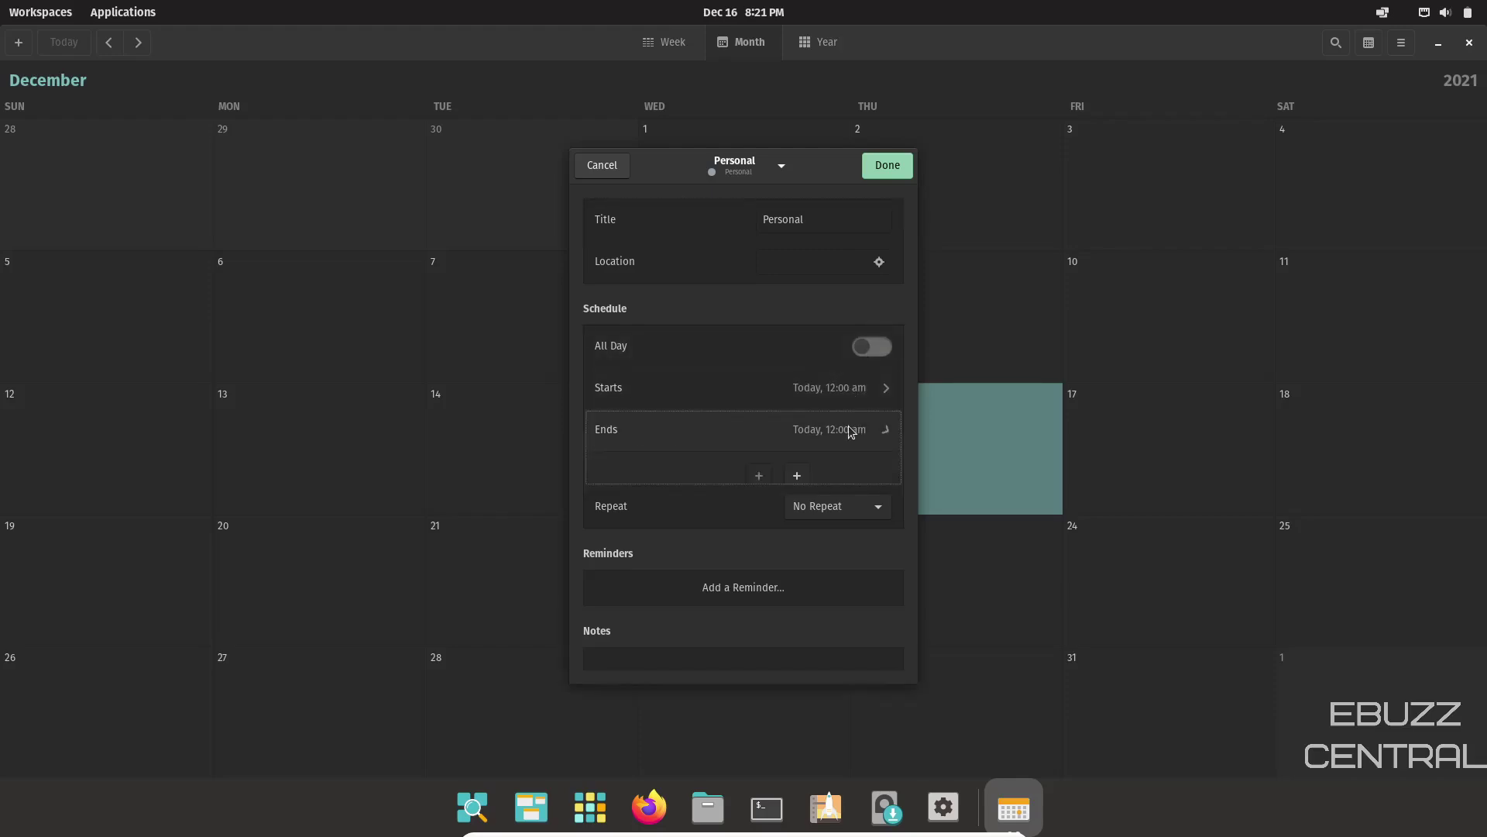
click(764, 480)
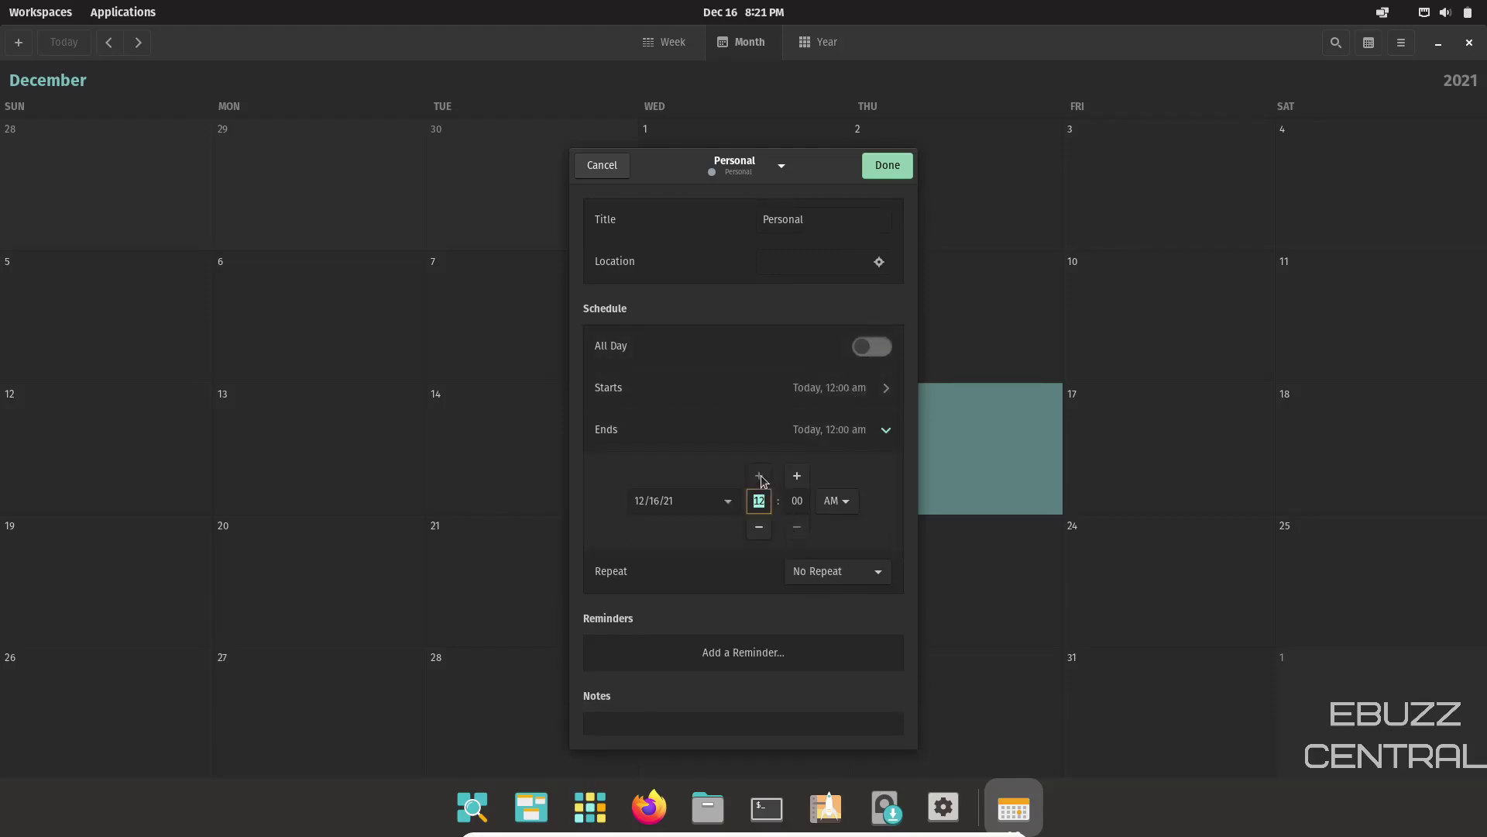
click(894, 166)
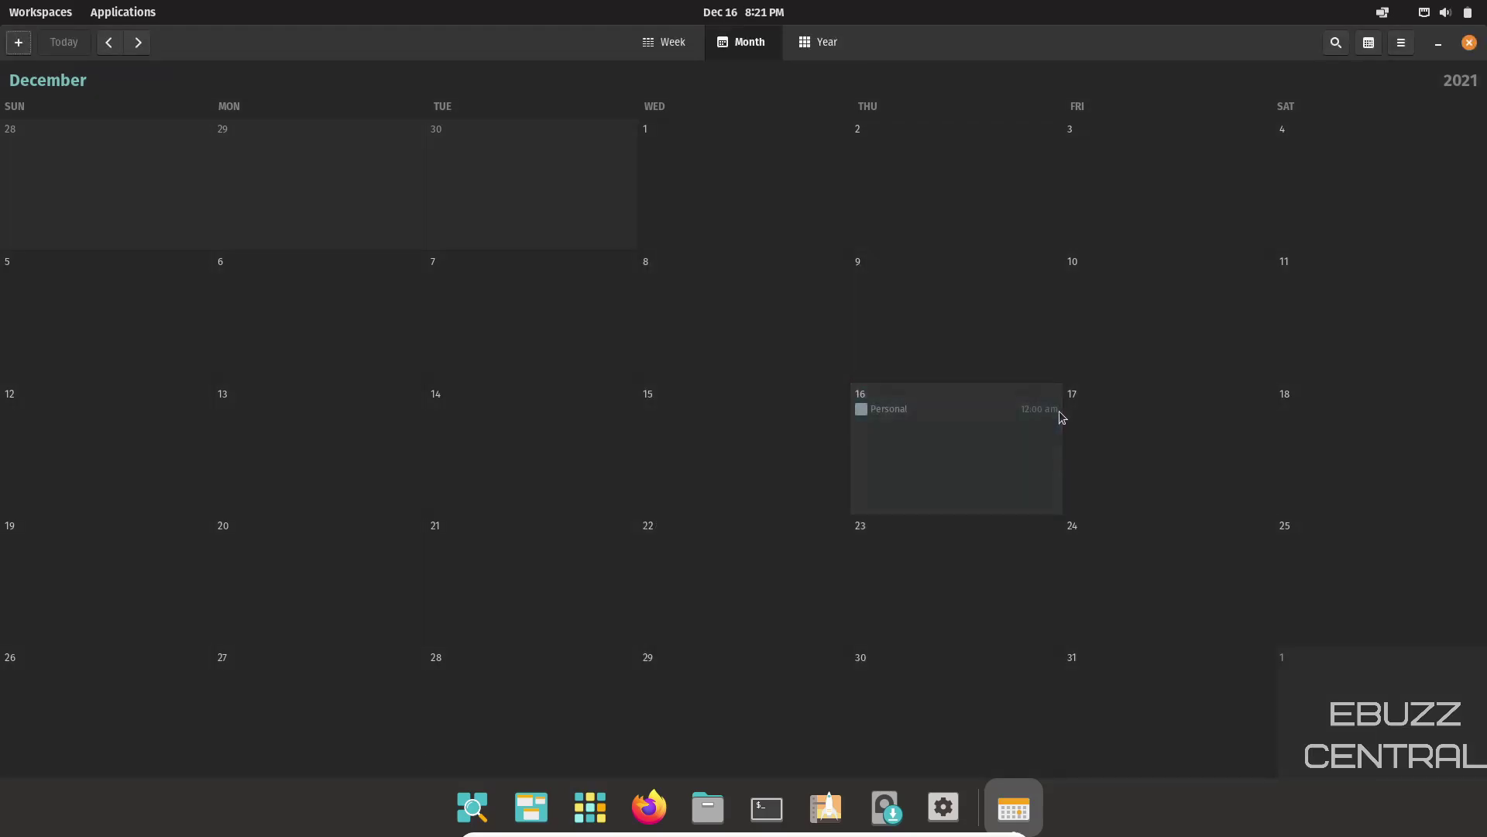
- Close Calendar, check today's events in the date panel, and briefly open the Workspaces overview
click(1469, 44)
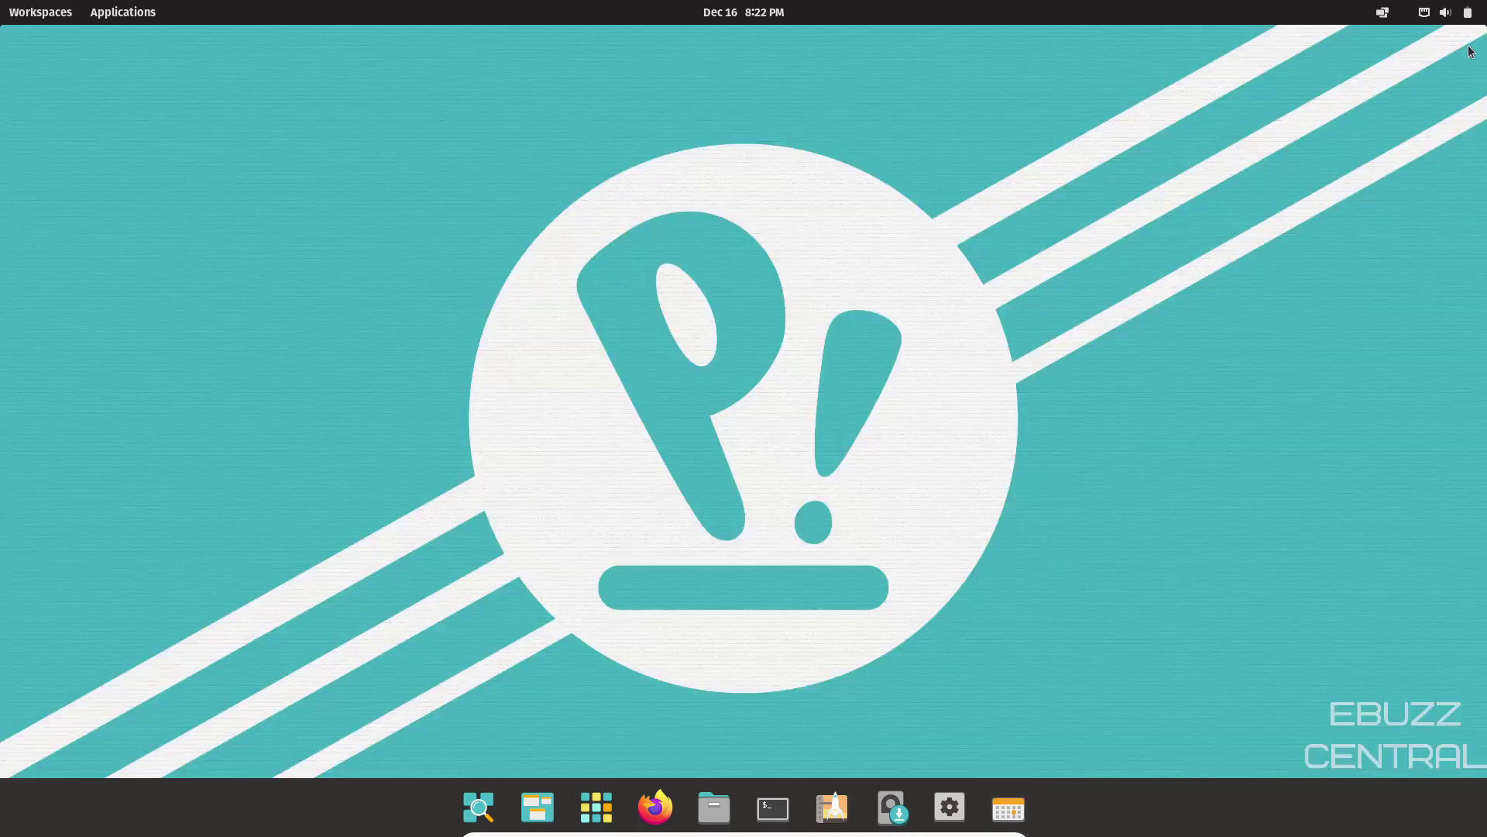
click(744, 12)
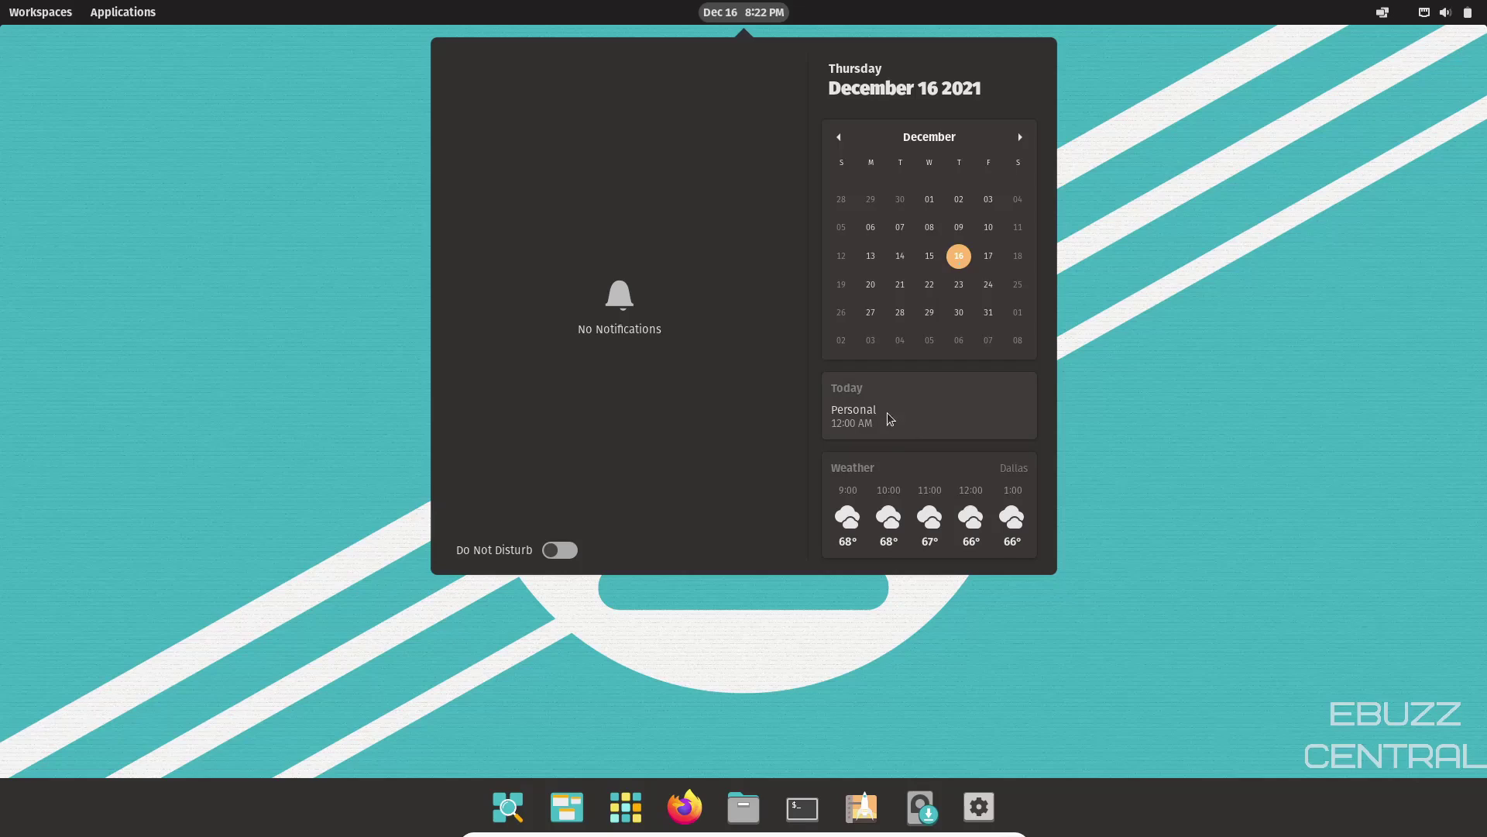
click(1178, 213)
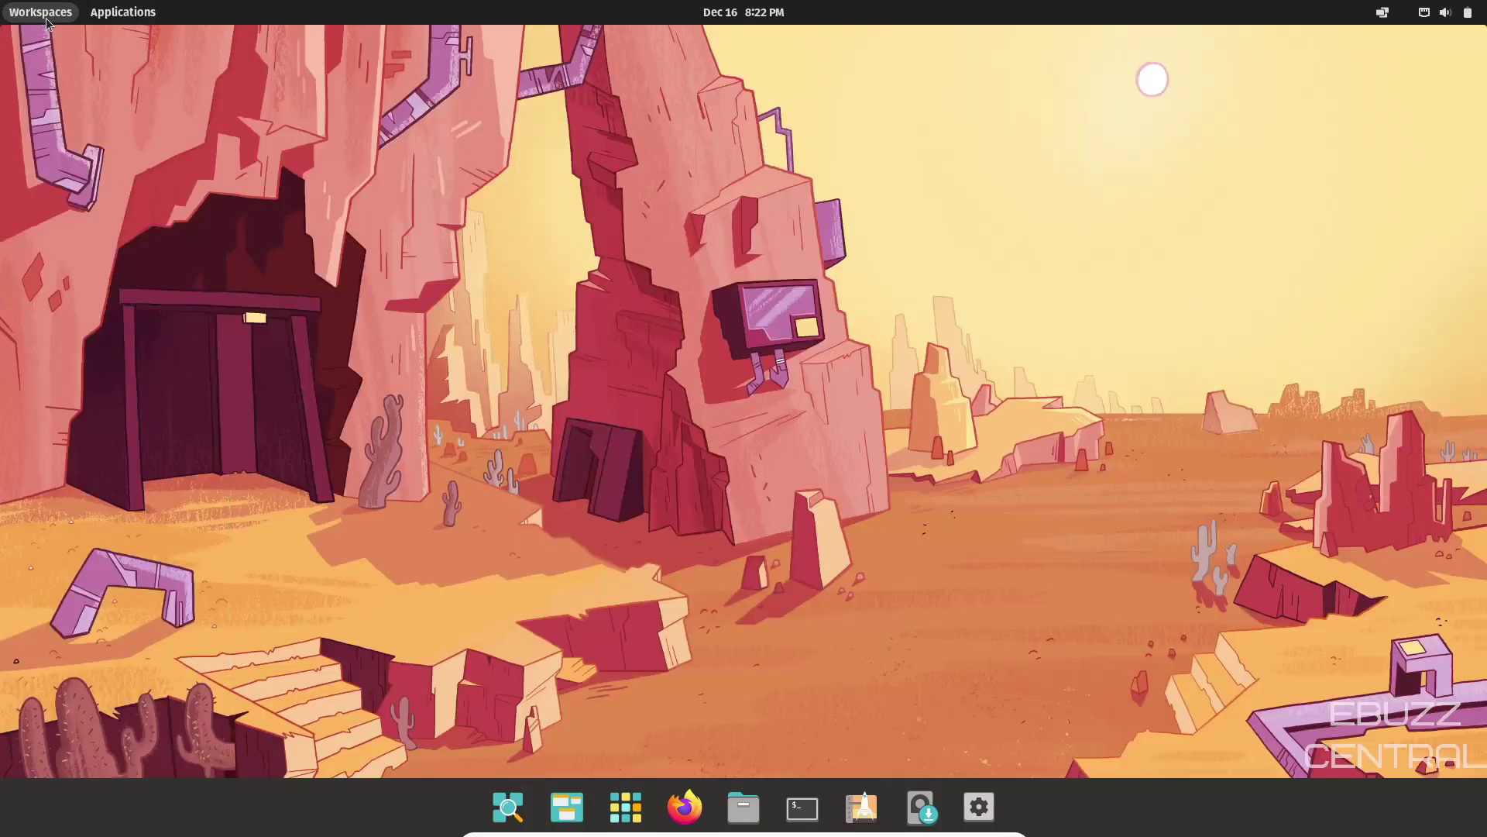
click(40, 12)
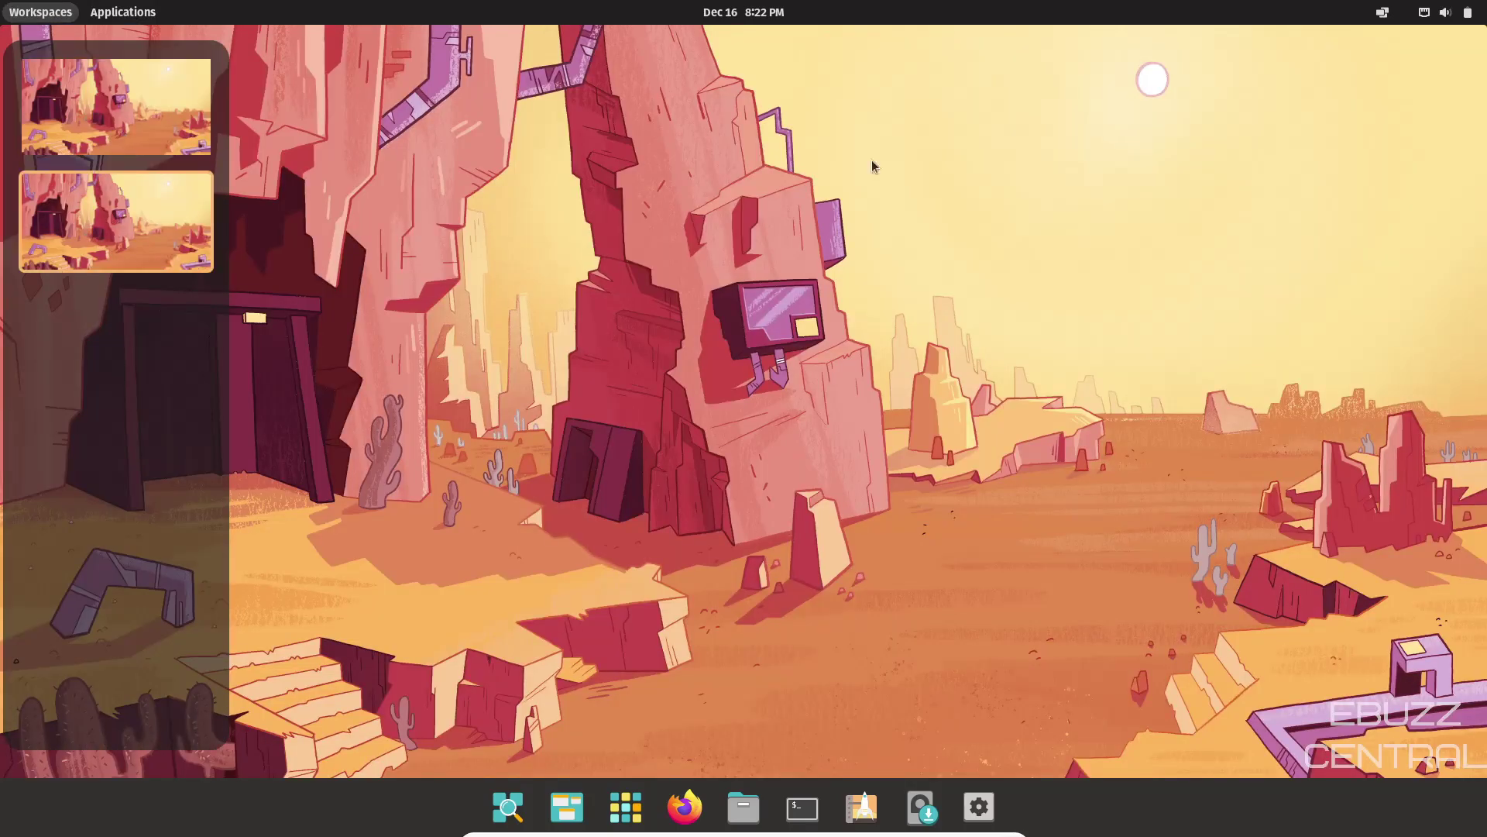
click(40, 12)
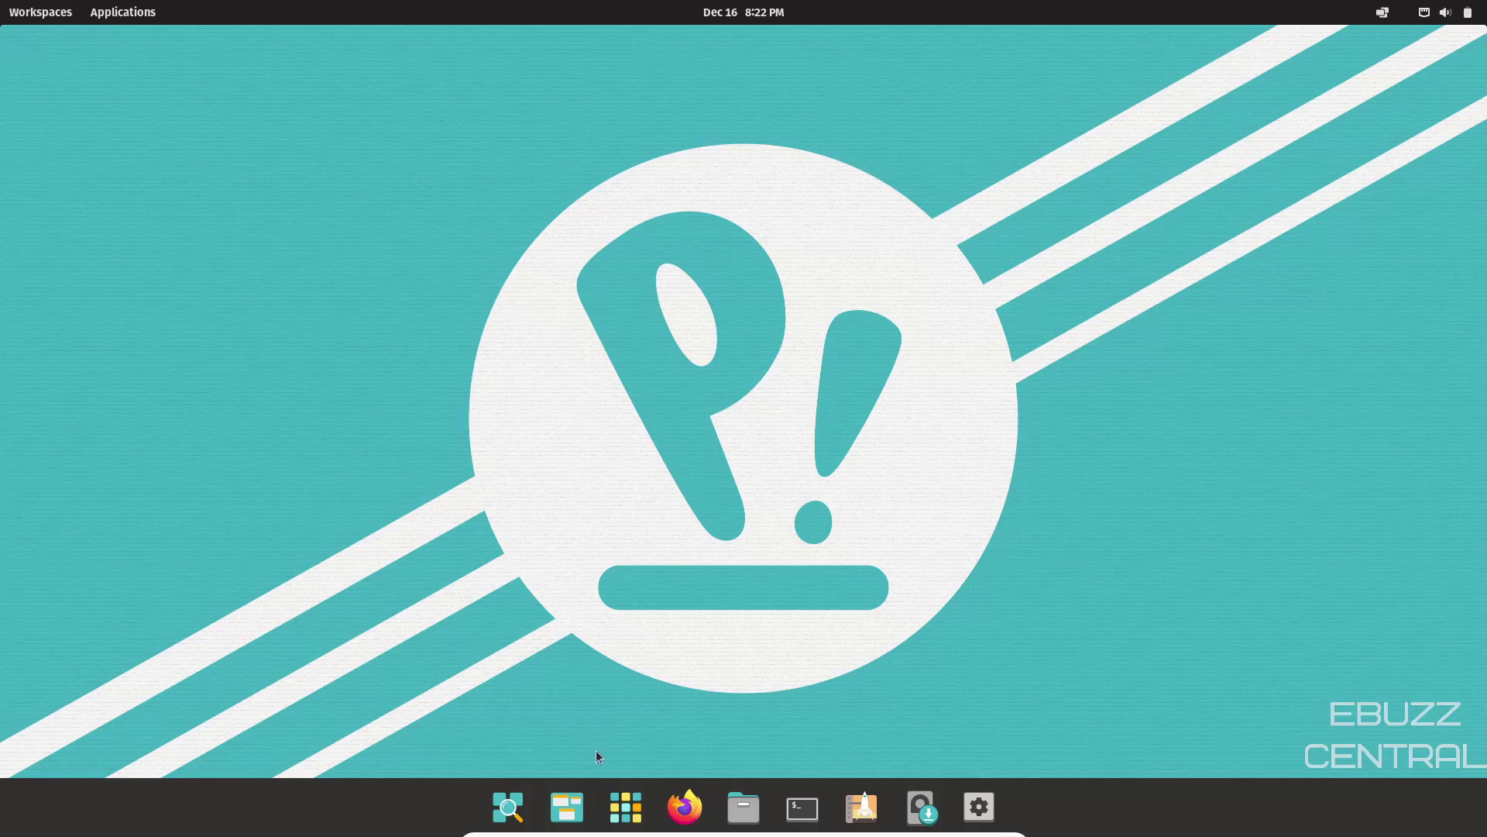
- Open the application library and look inside the Utilities folder
click(633, 811)
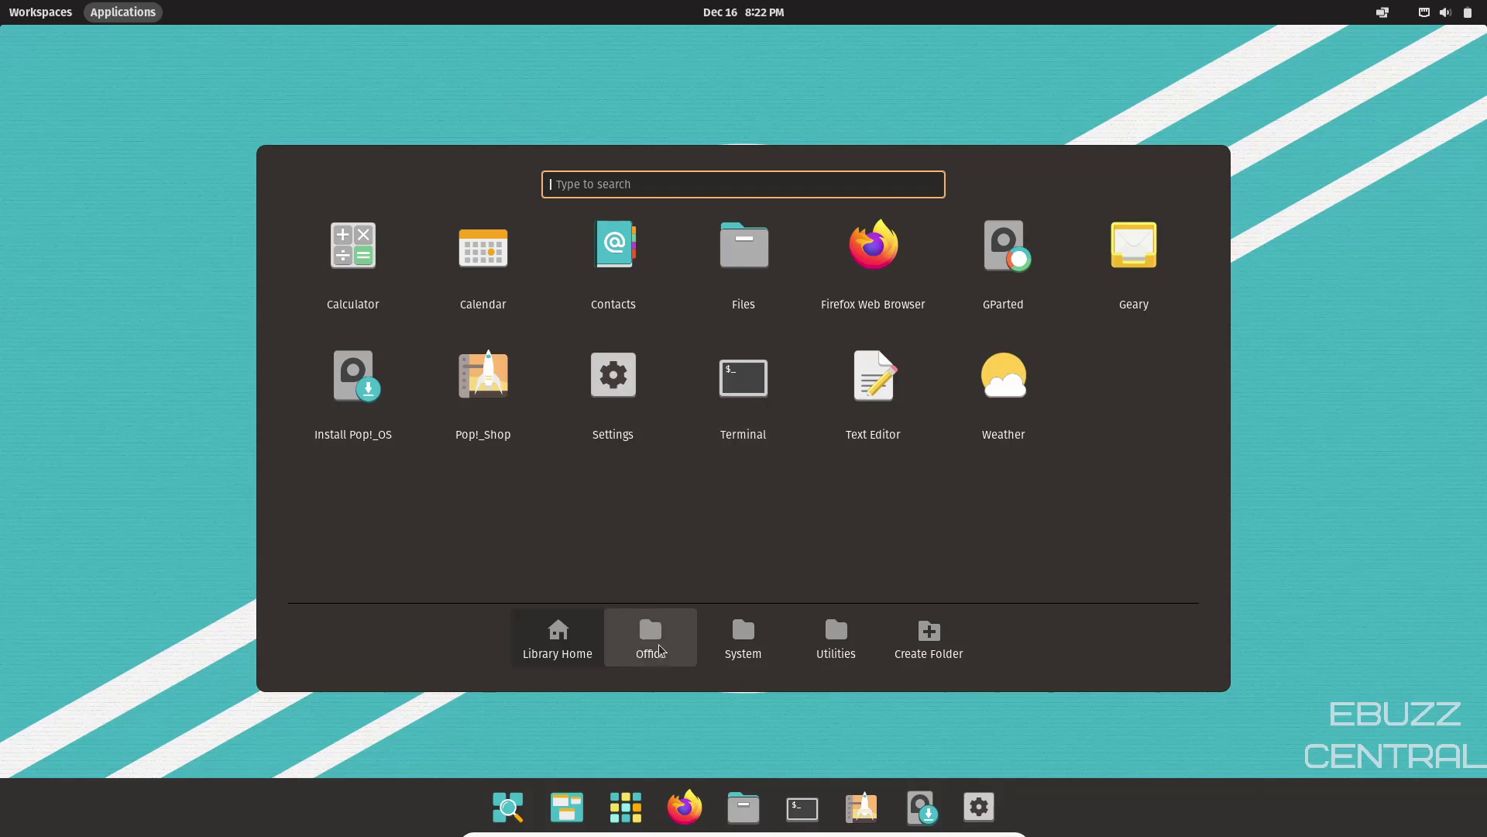
click(832, 646)
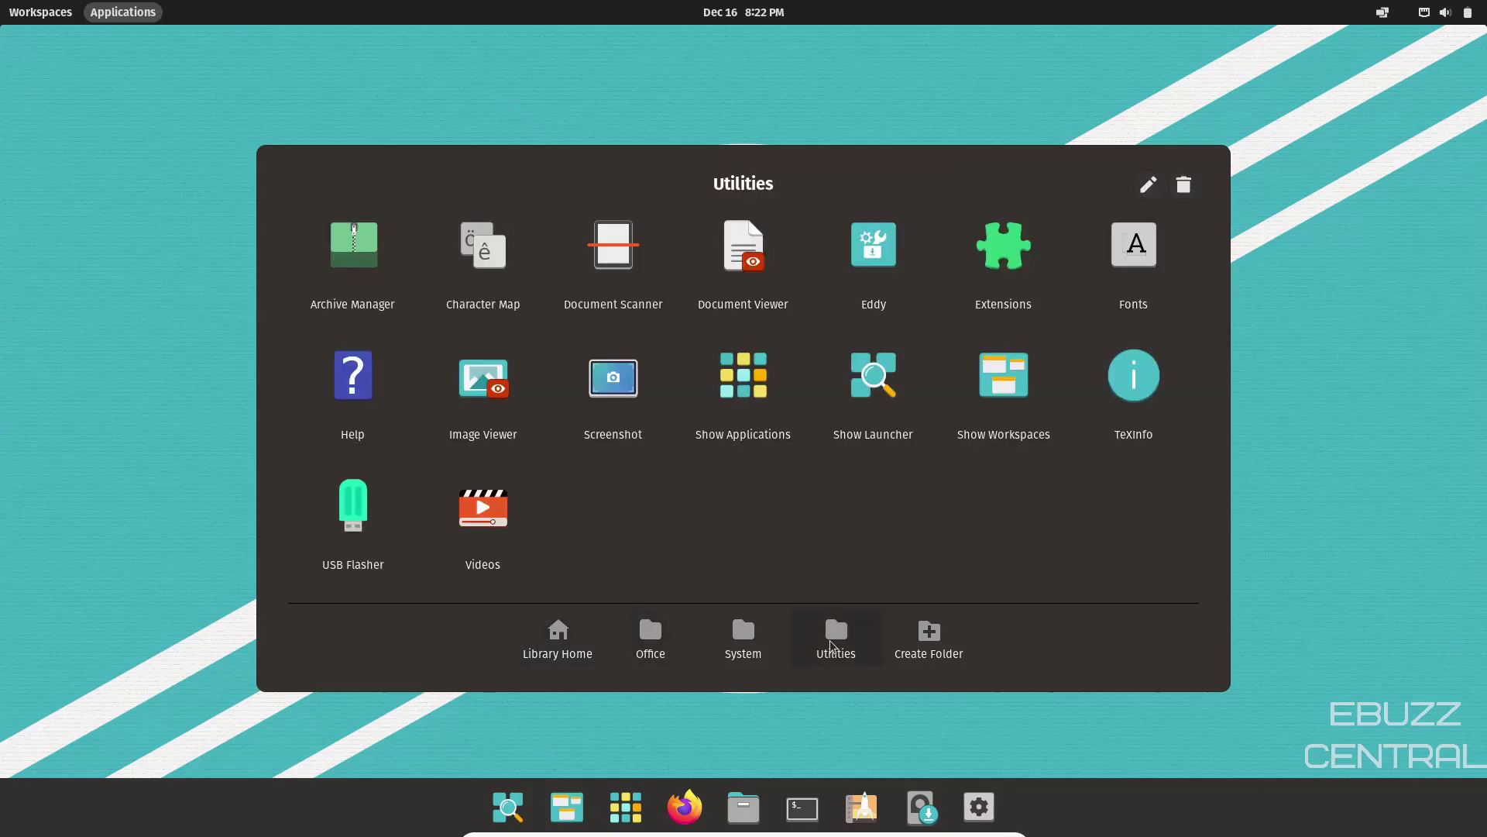
click(555, 642)
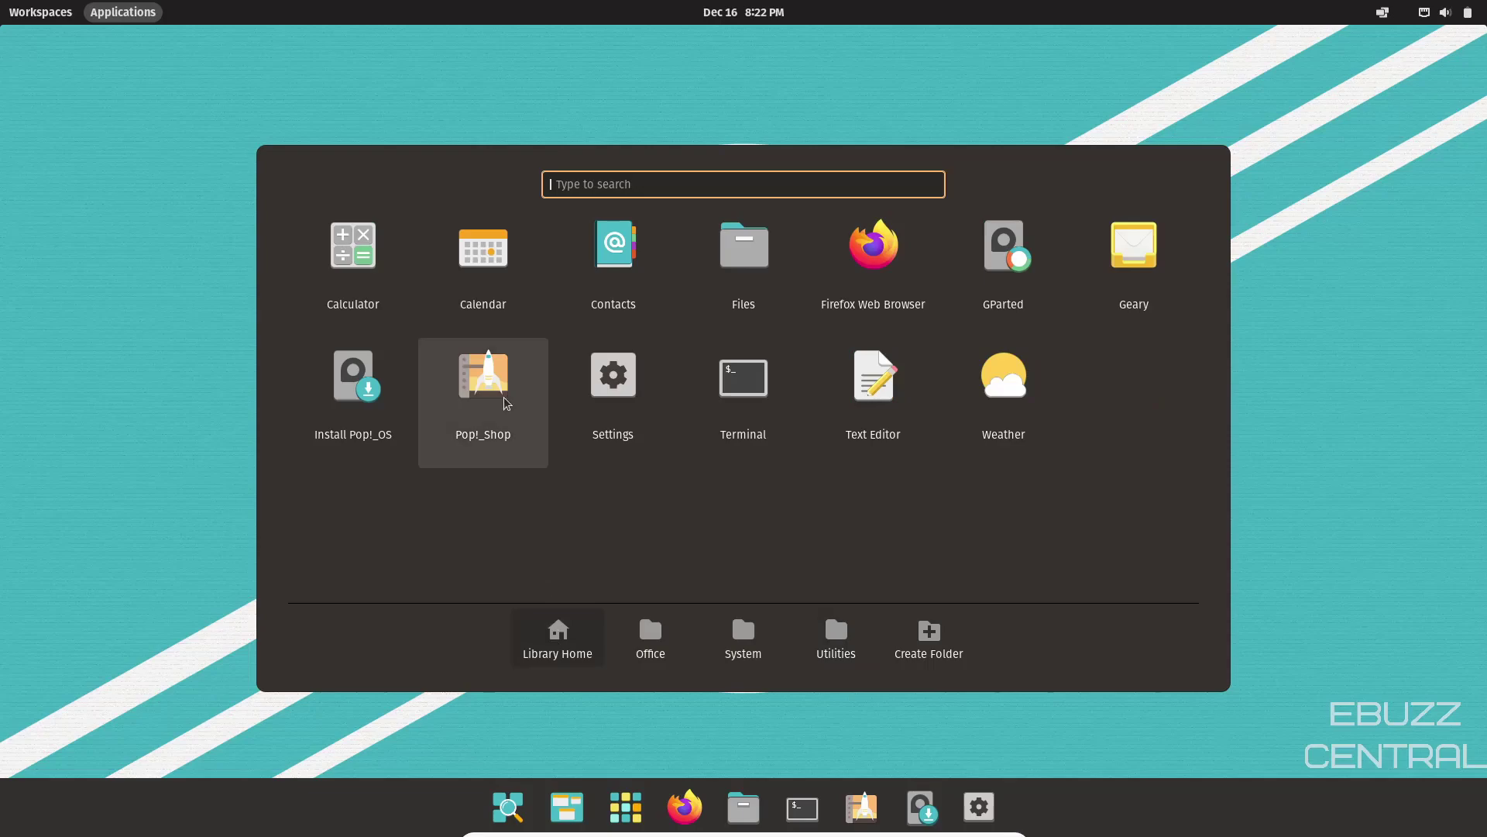
- Create a 'Tools' app folder and move Text Editor and Terminal into it
click(941, 643)
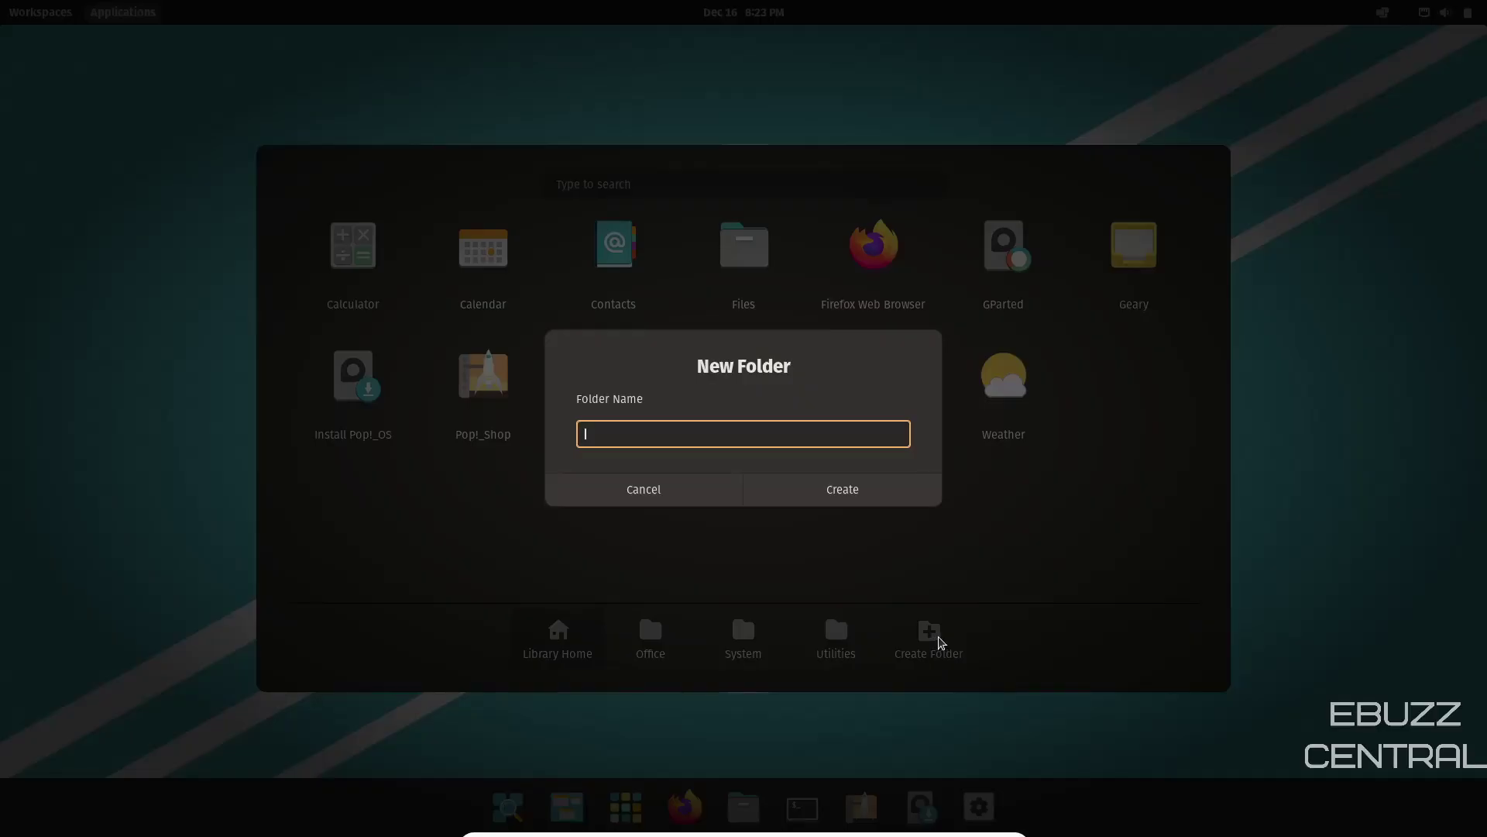
text(Tools)
key(Return)
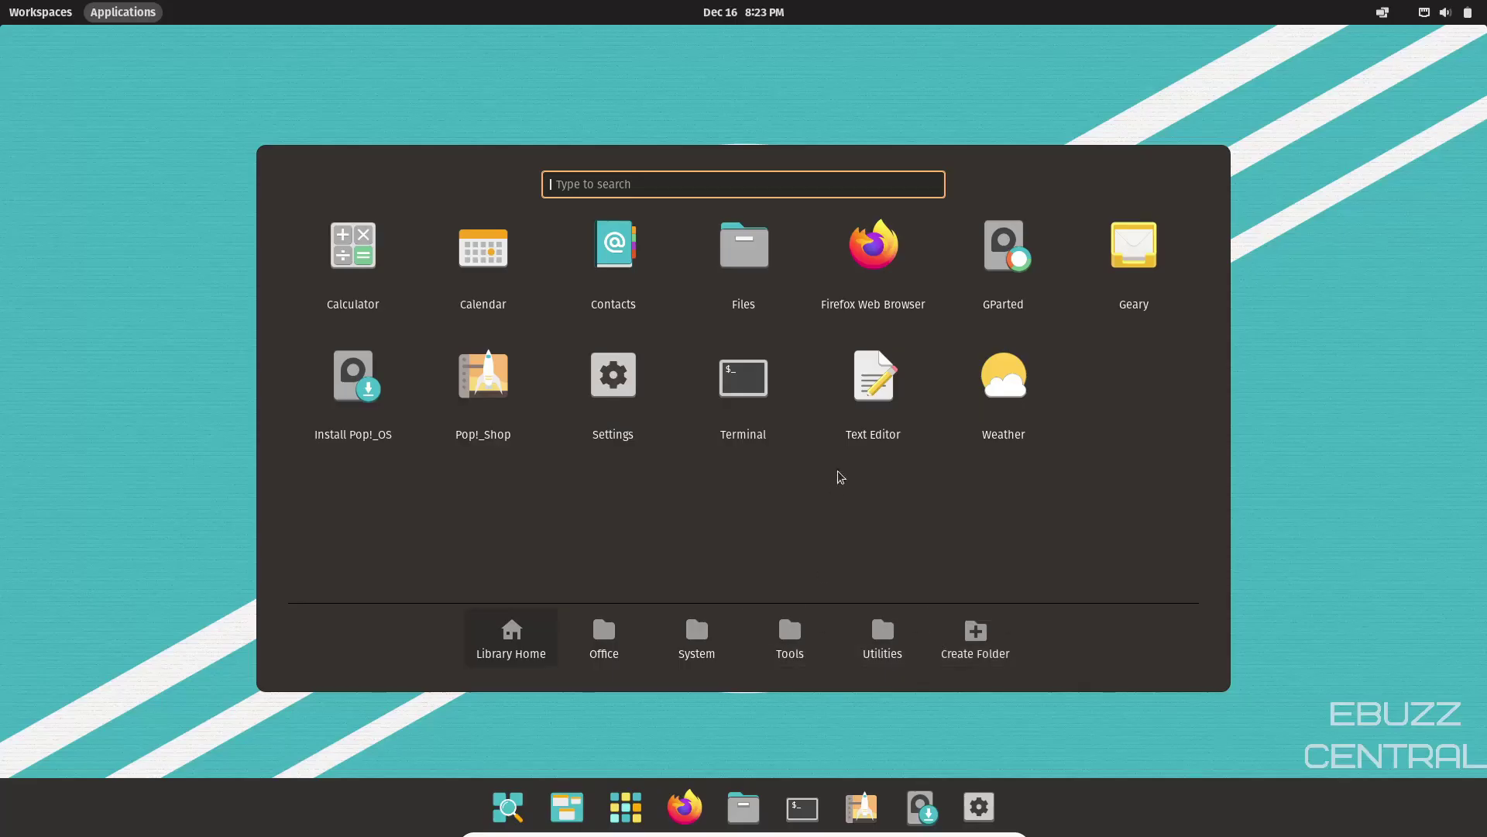
drag(877, 378, 790, 633)
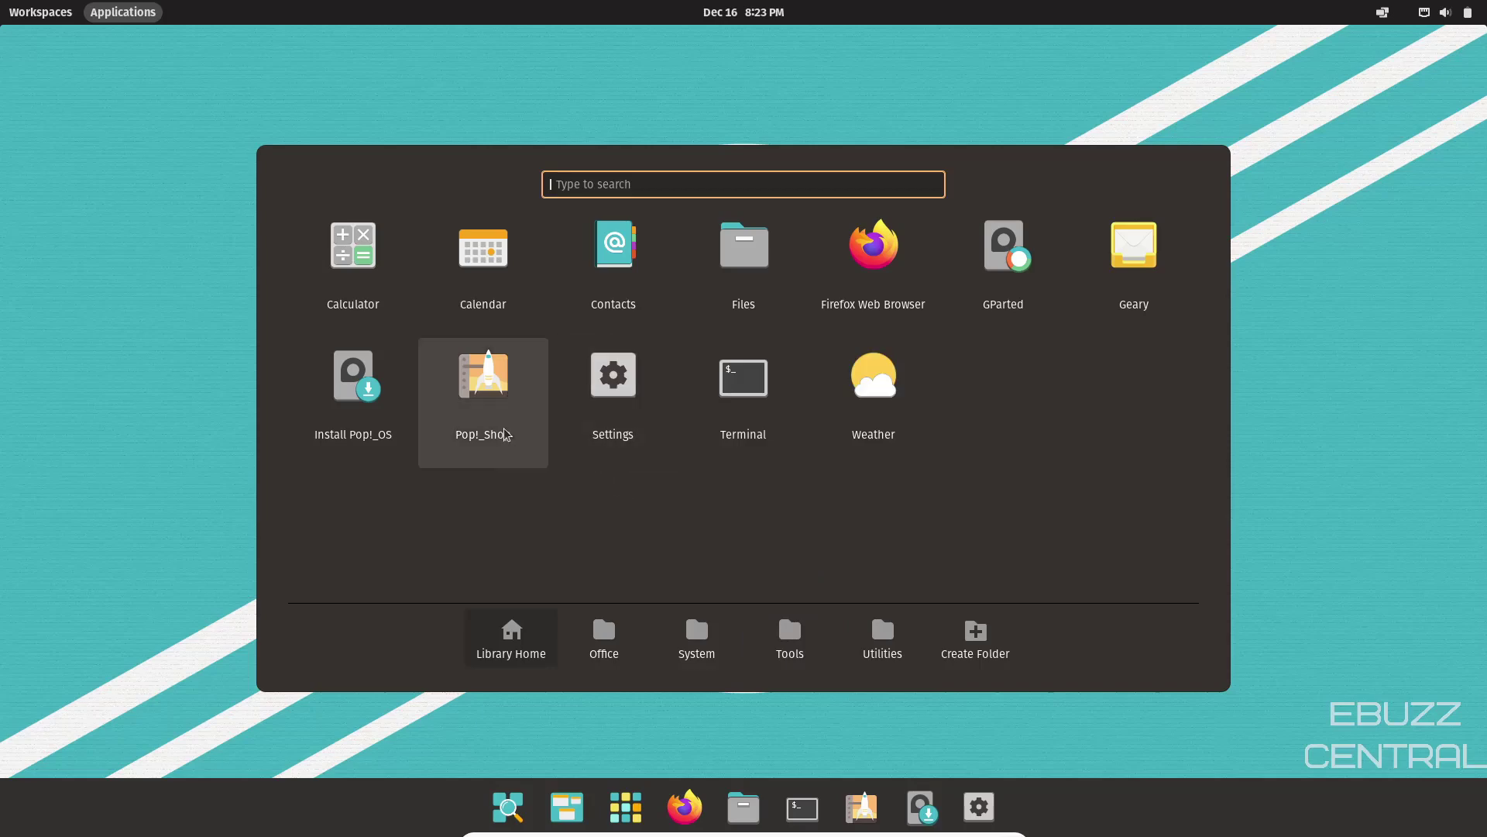
drag(744, 379, 797, 615)
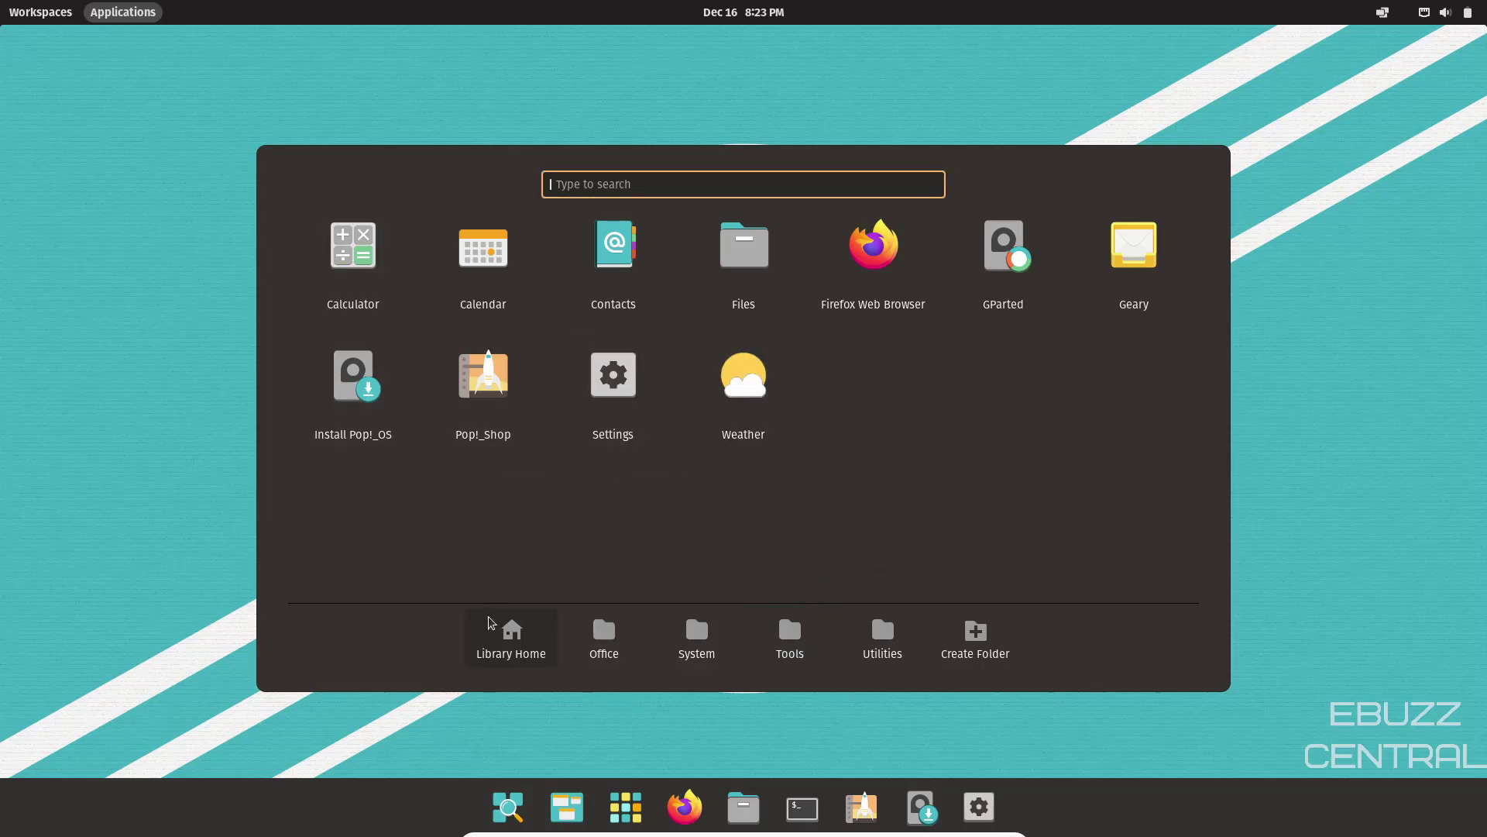
- Browse the Office, System, Tools and Utilities folders
click(595, 648)
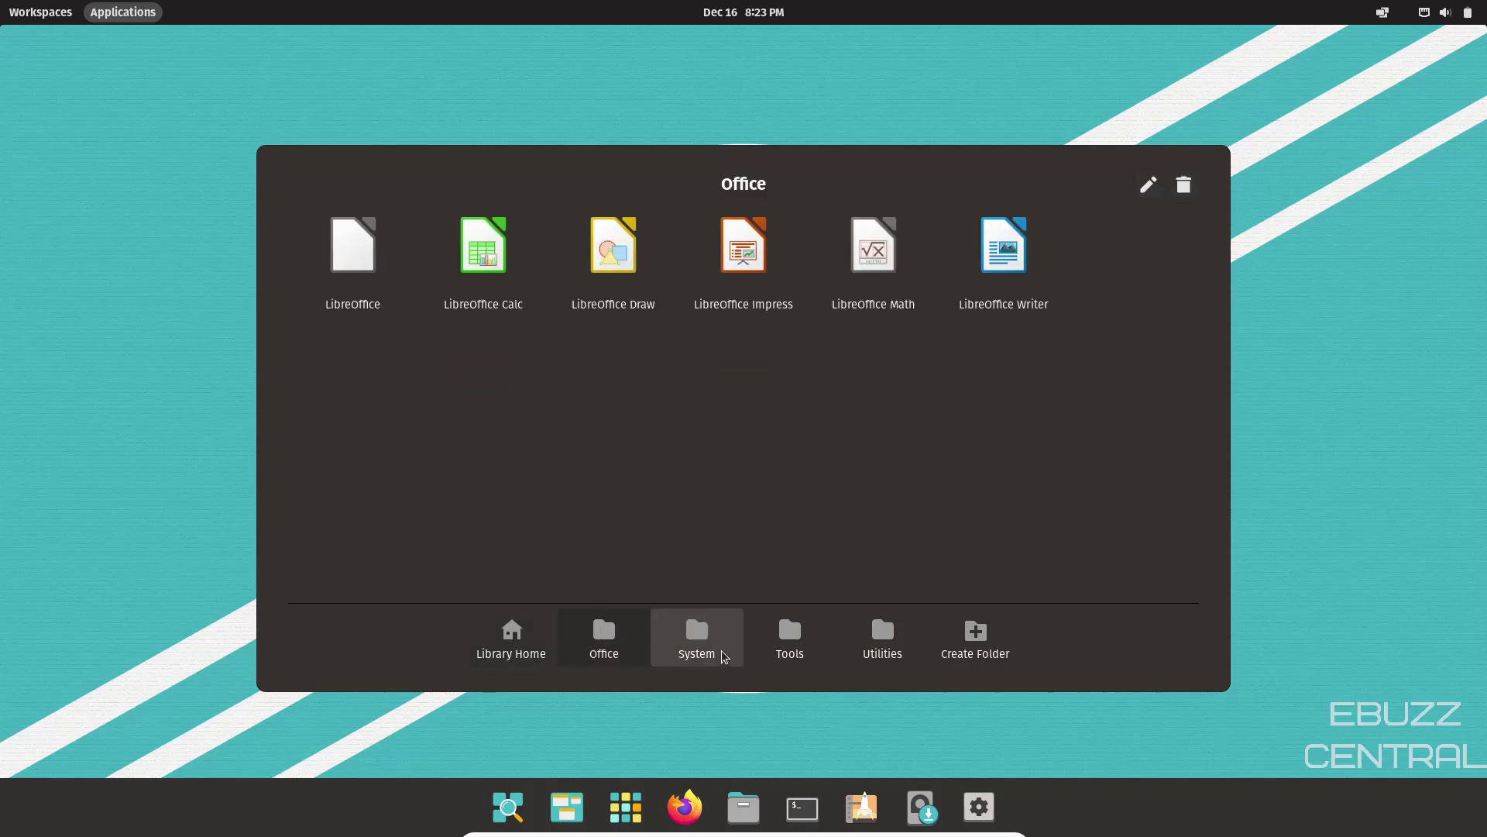
click(706, 637)
click(792, 637)
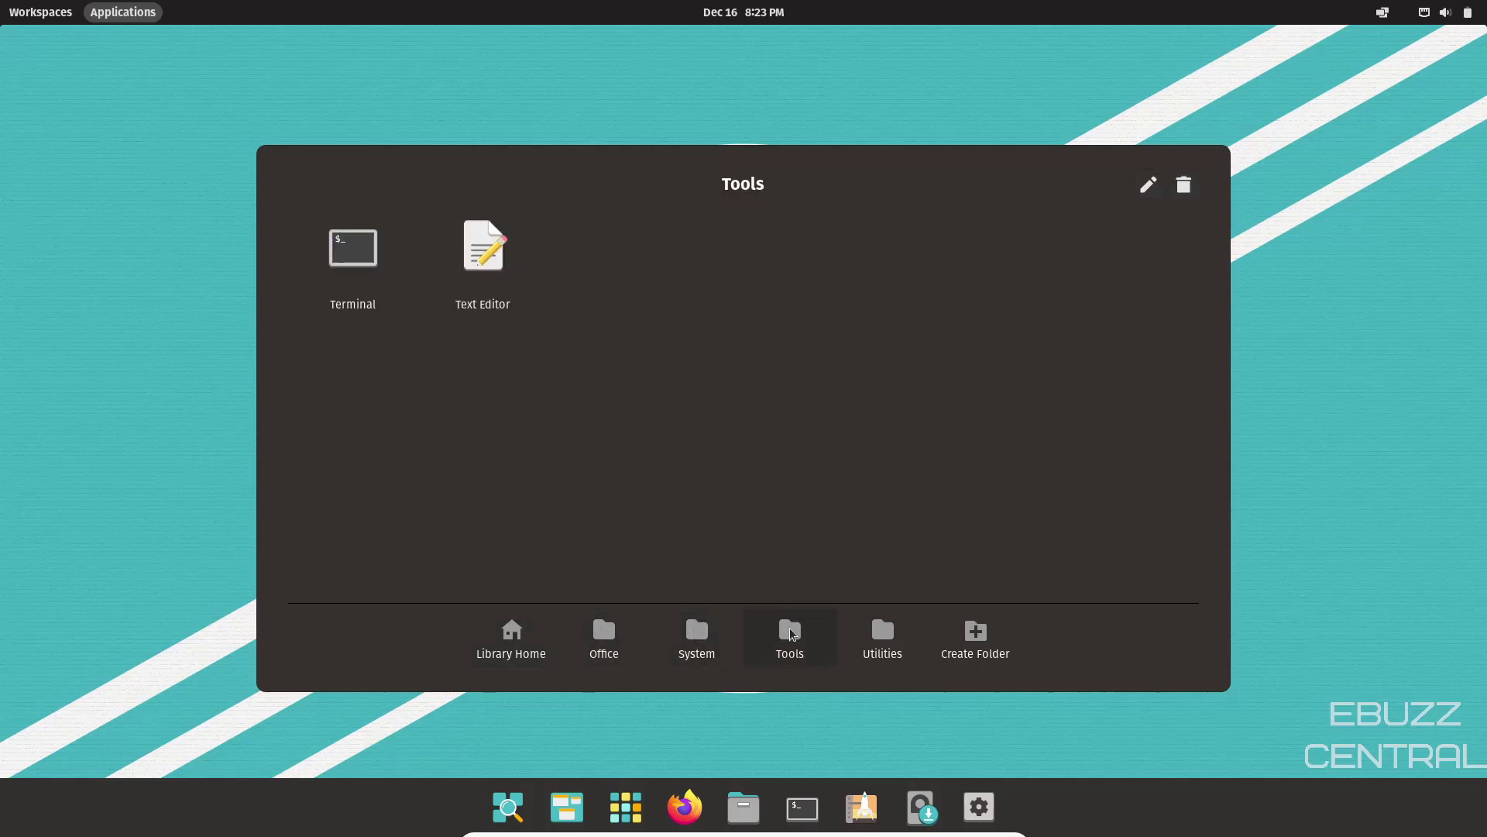
click(895, 636)
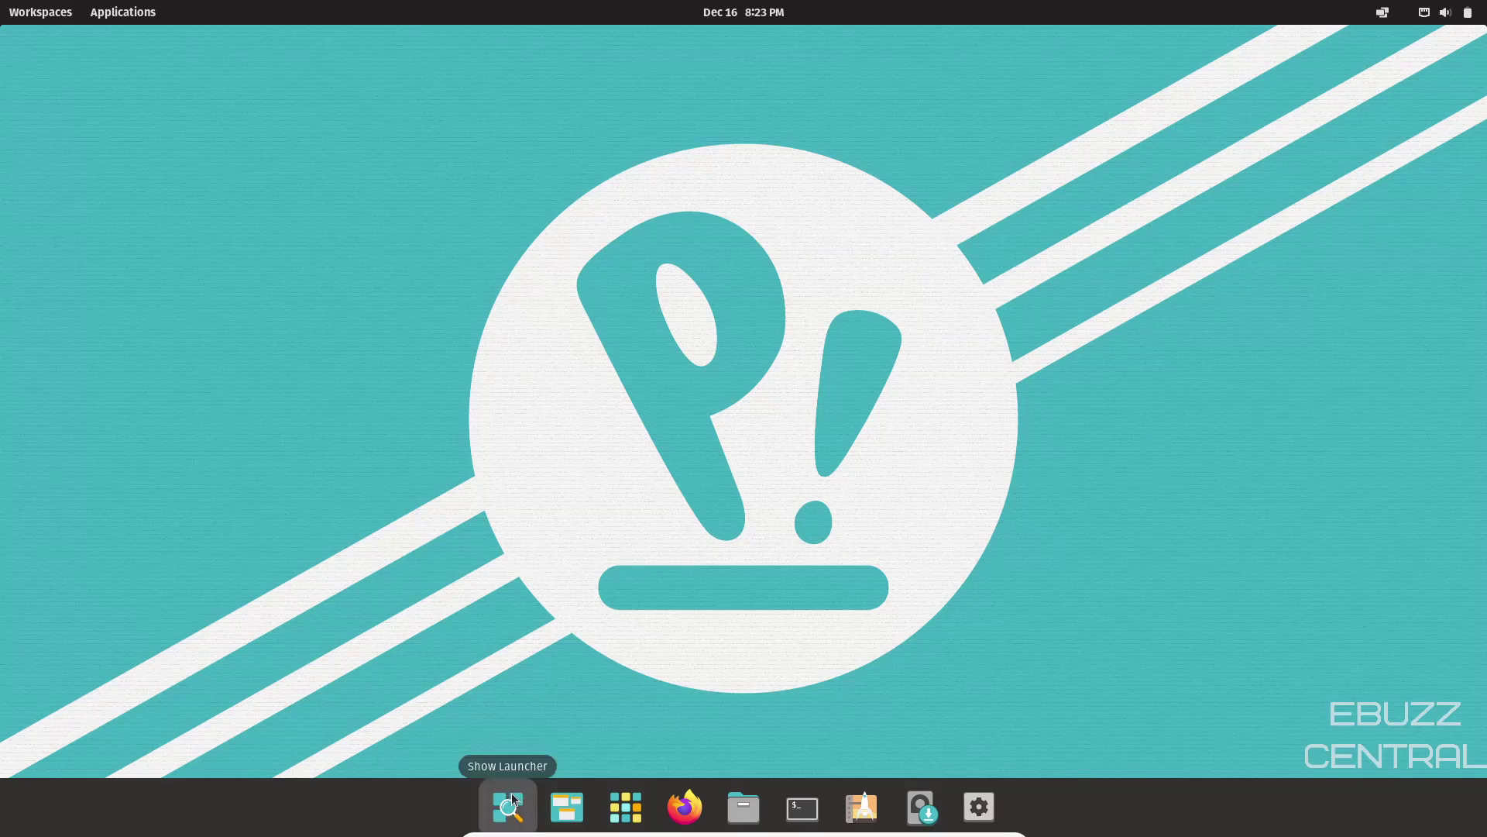
click(509, 806)
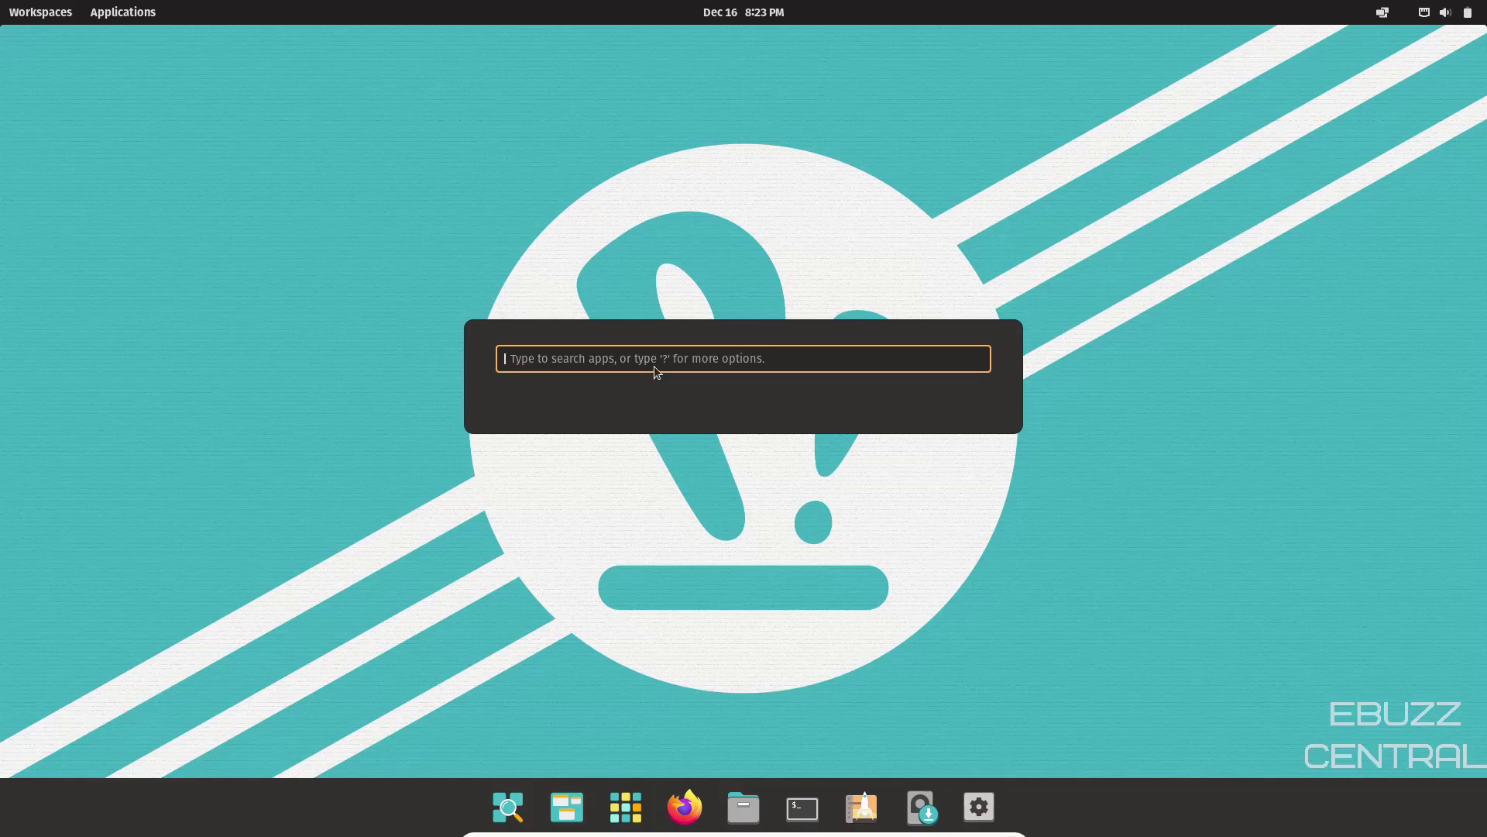
text(search)
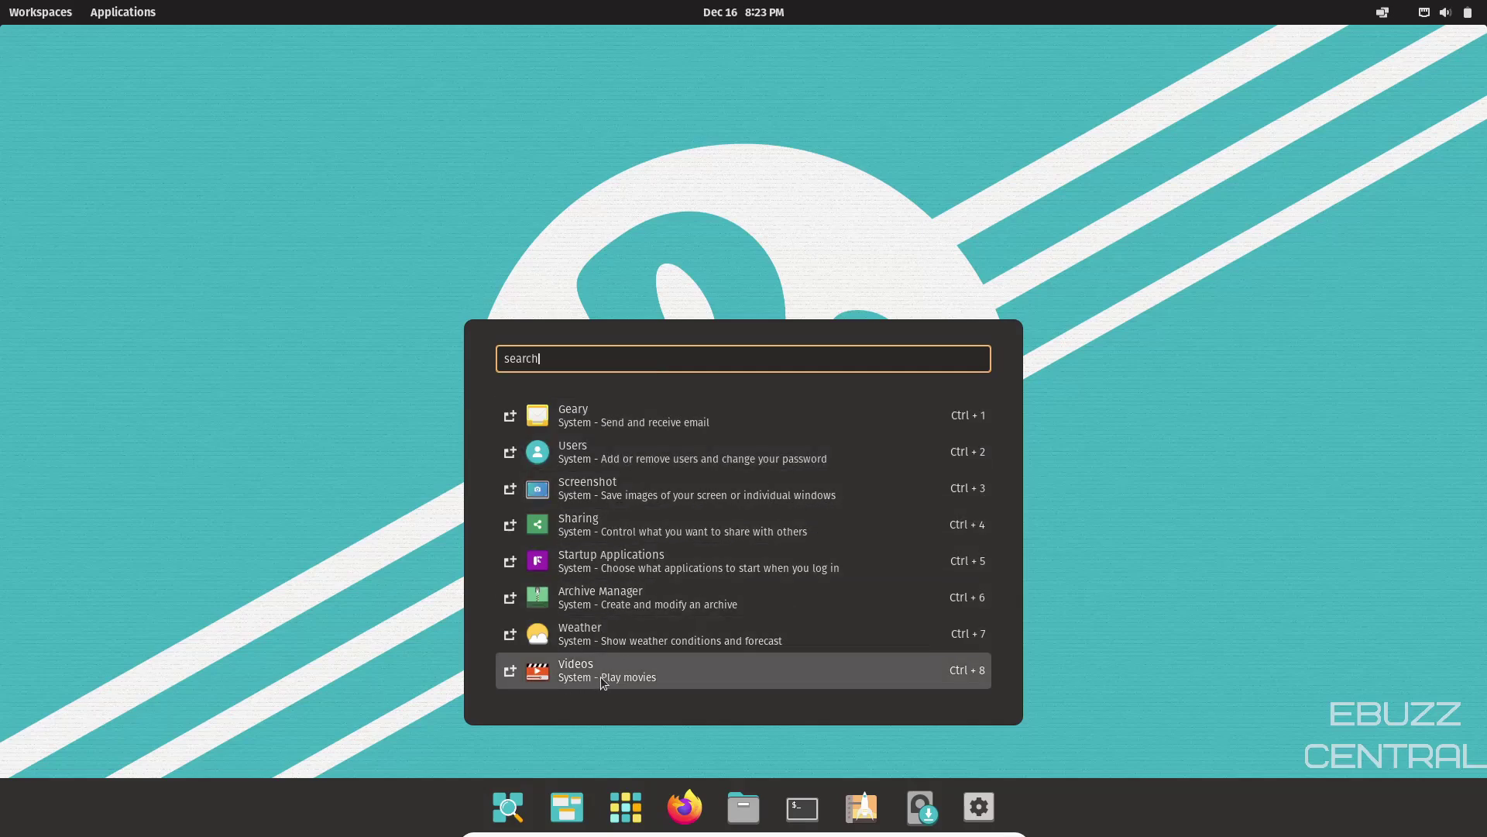
click(637, 192)
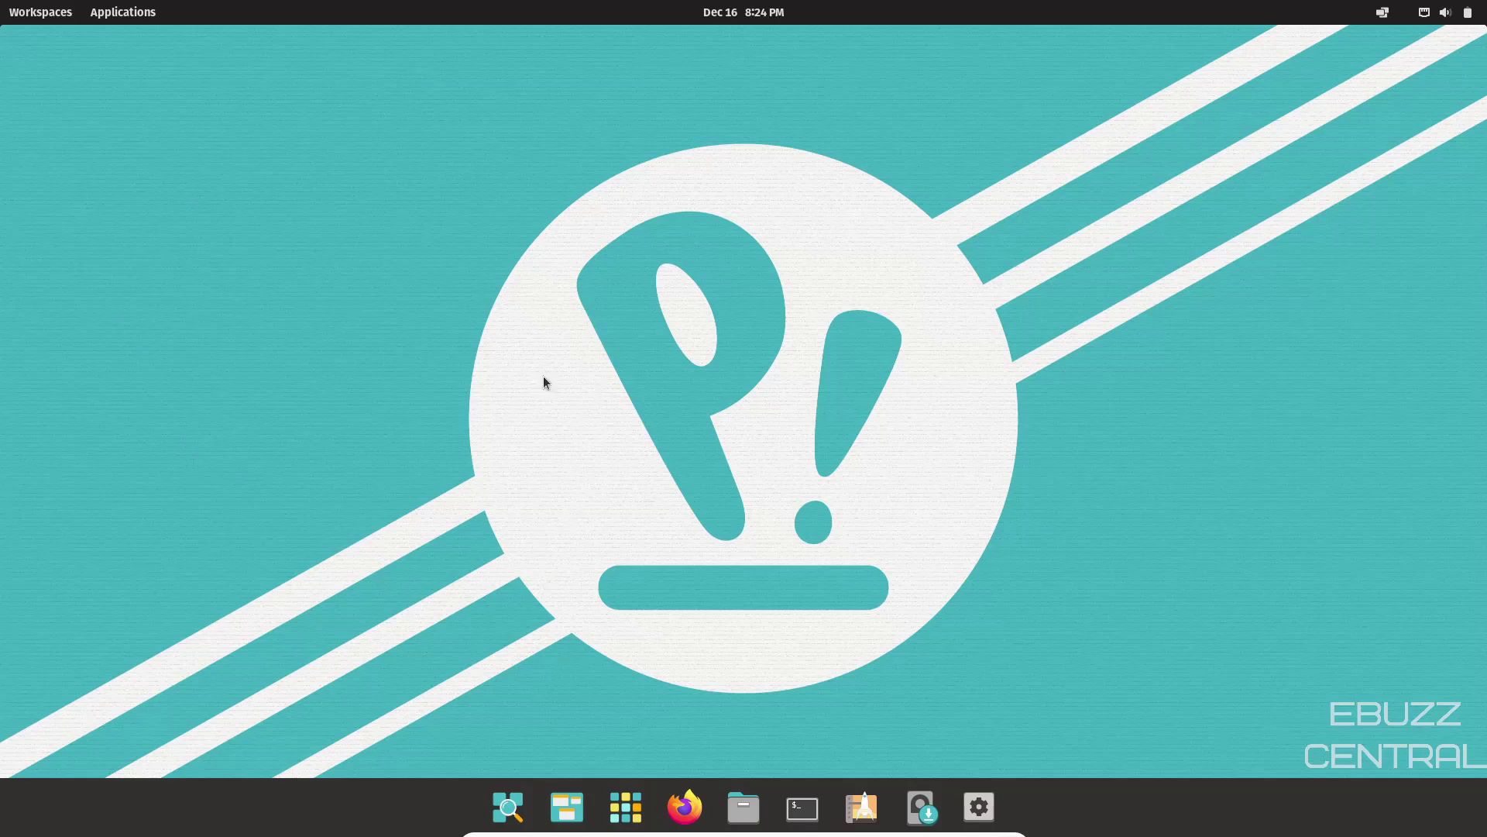
click(744, 810)
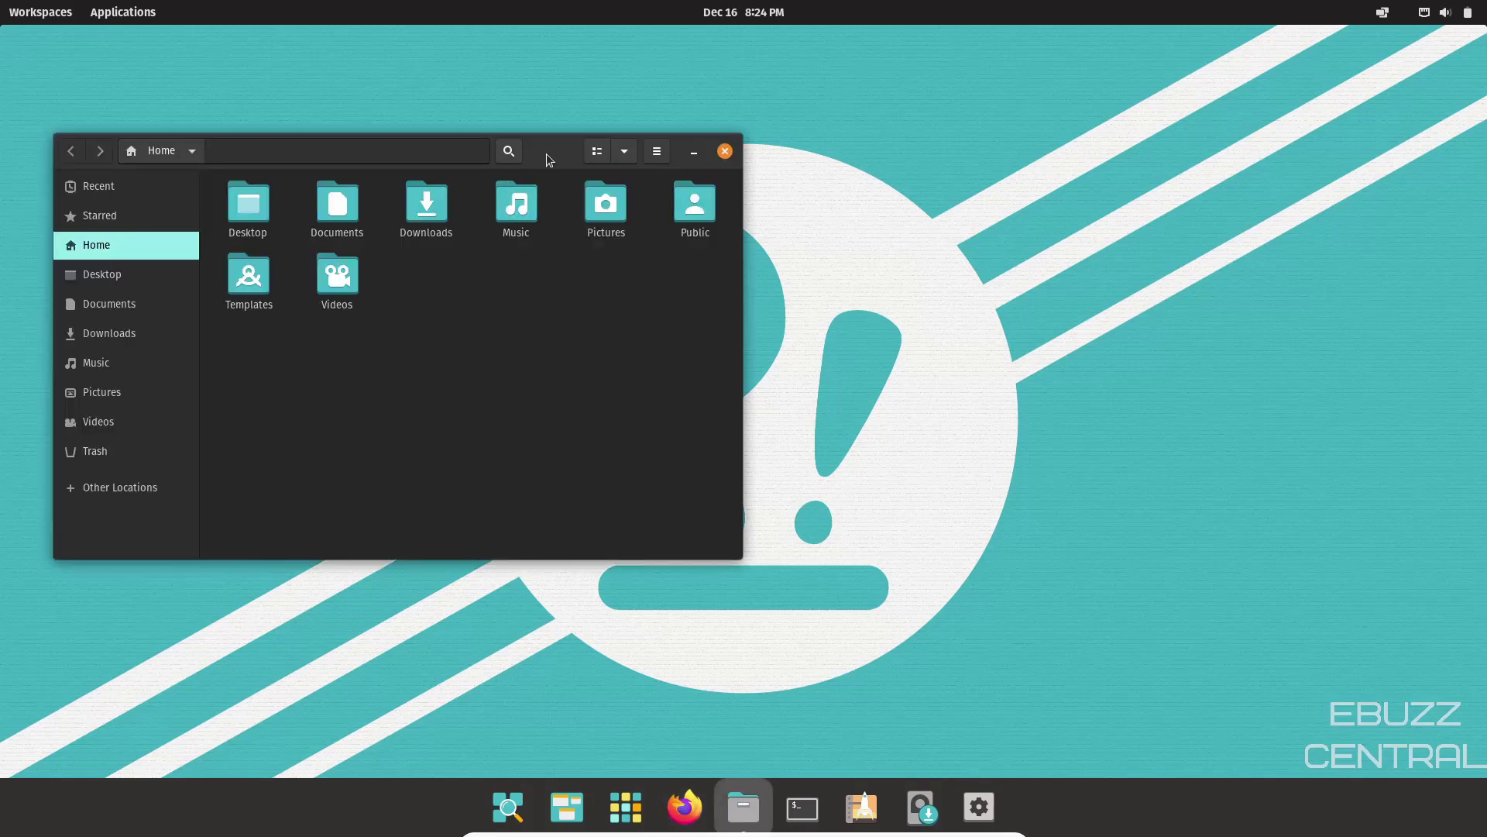
drag(546, 153, 806, 122)
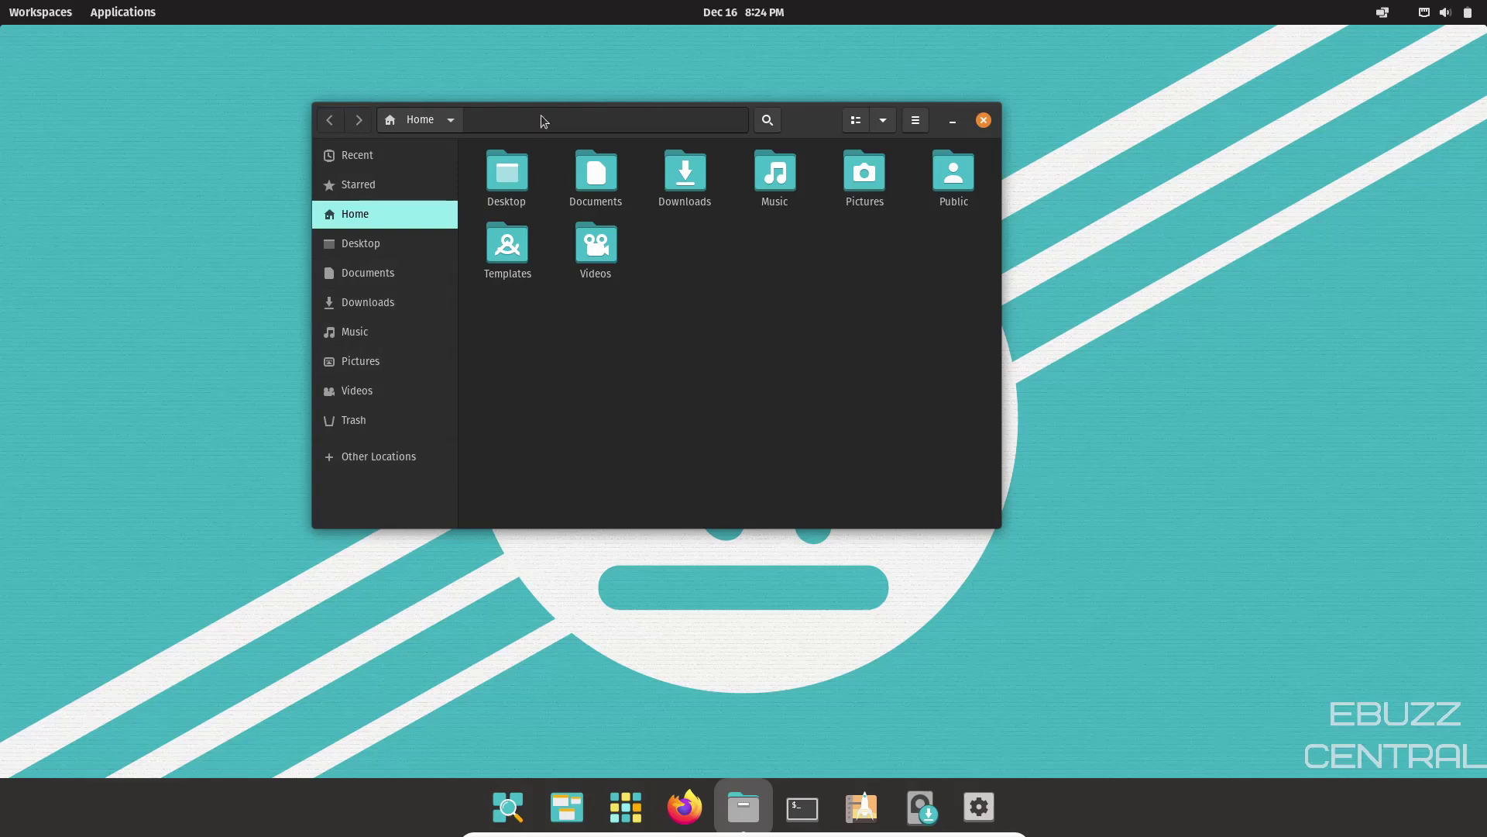
click(883, 119)
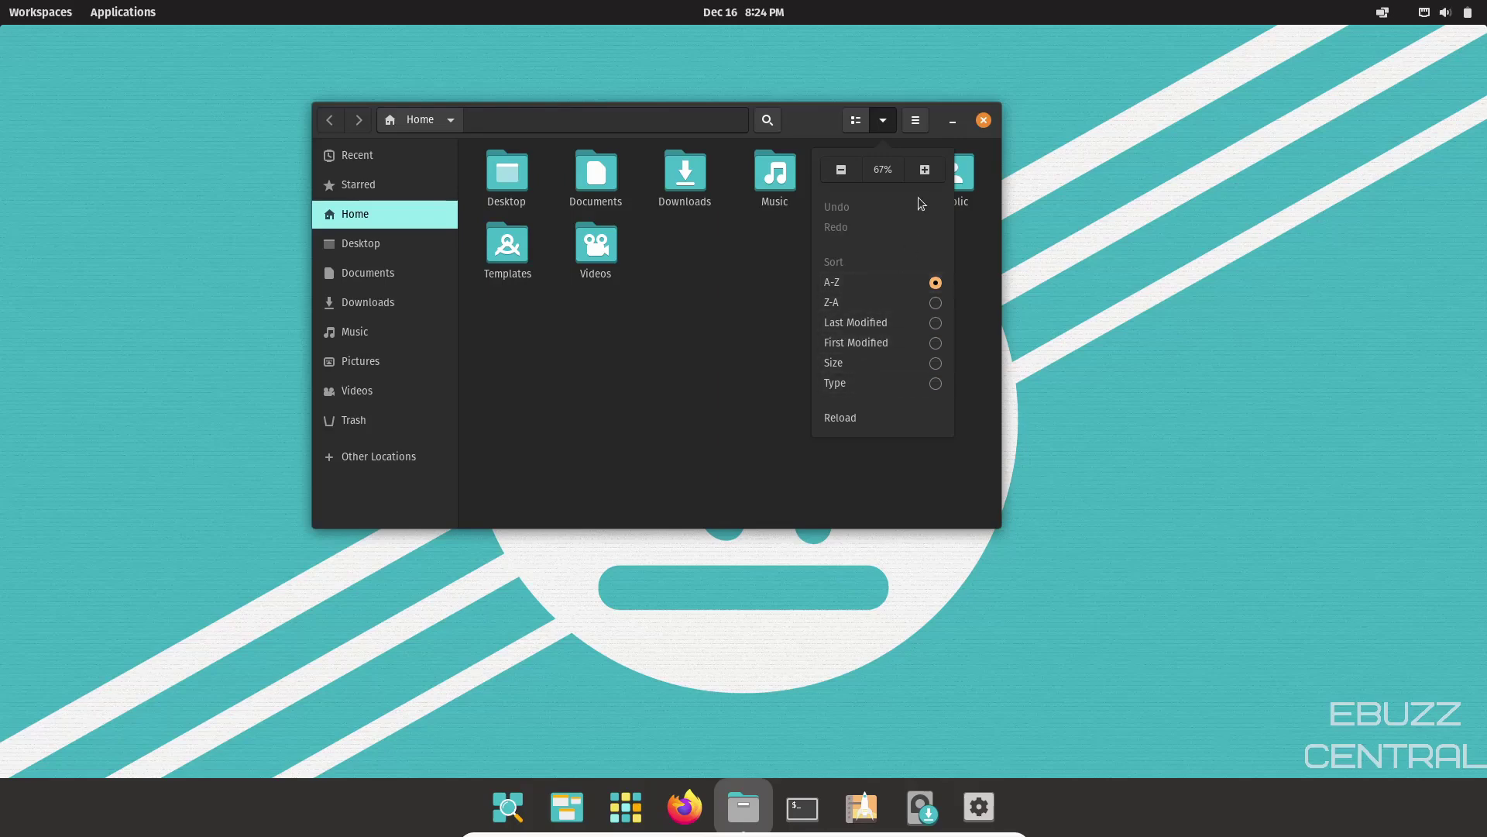
click(925, 171)
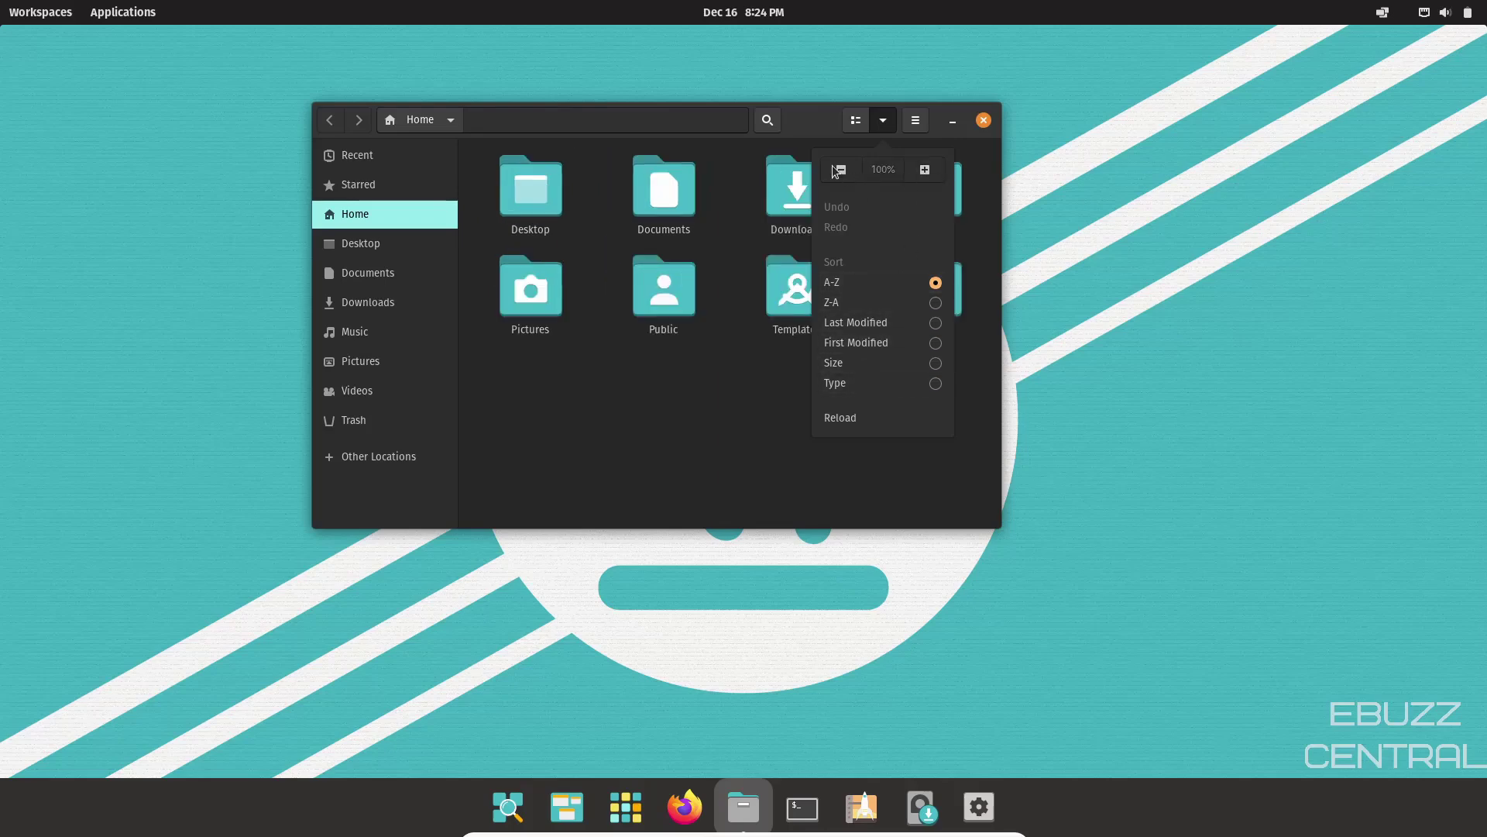
click(840, 170)
click(923, 170)
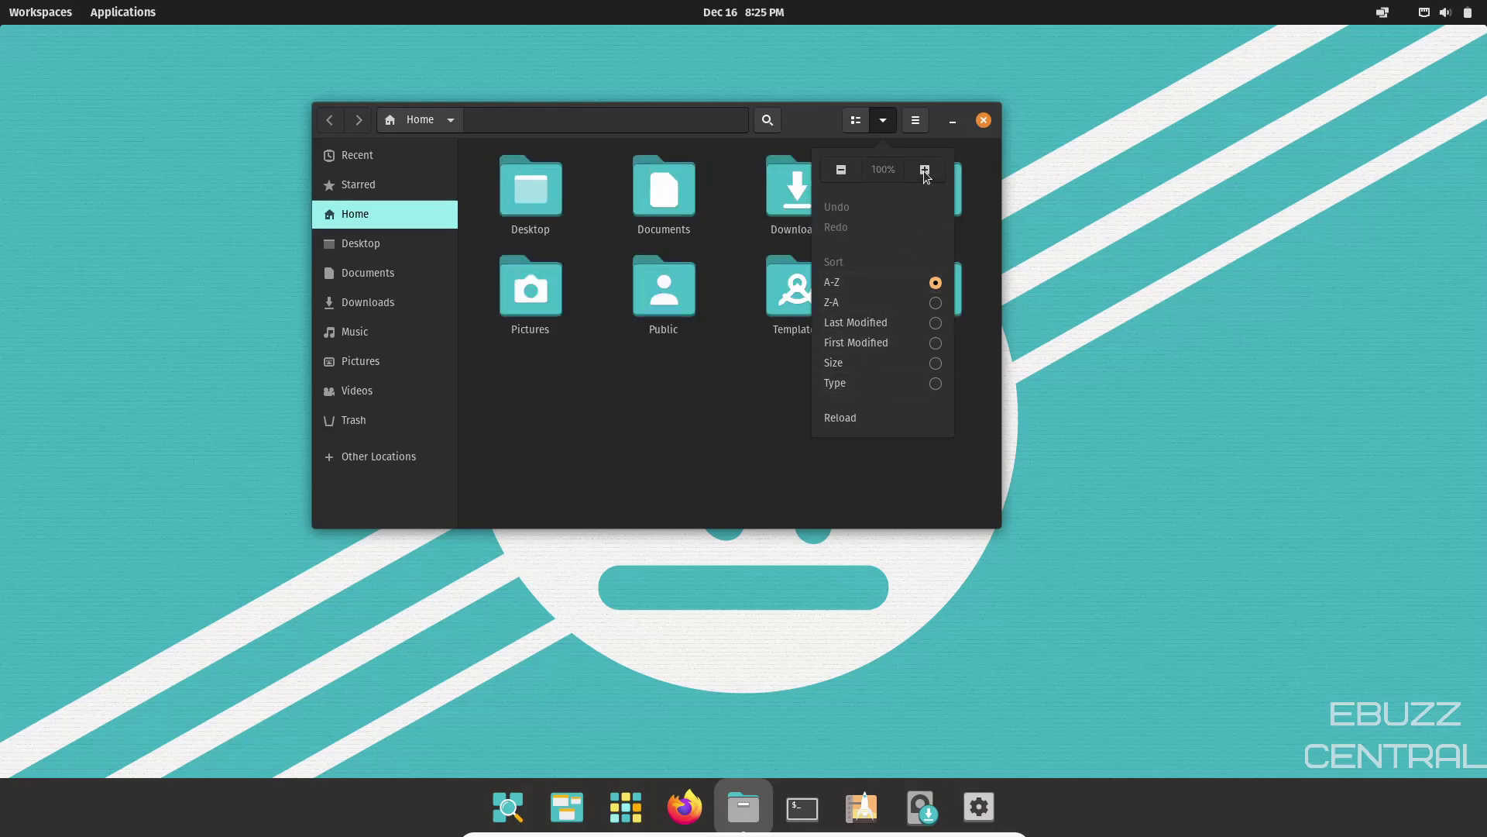
click(840, 175)
click(669, 380)
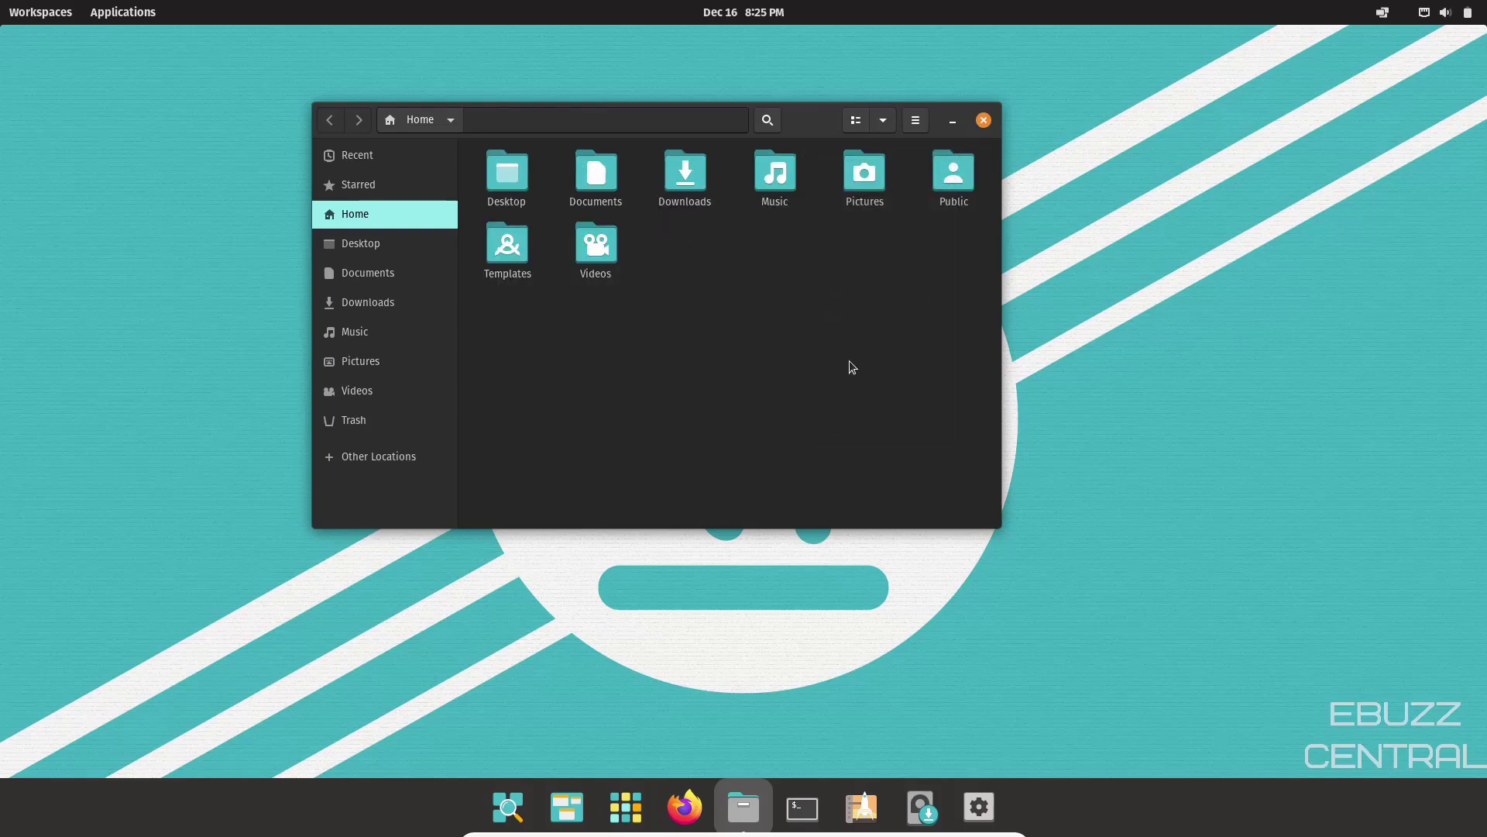
click(982, 123)
- Launch a centred Terminal, try htop (not installed), then run top
click(802, 806)
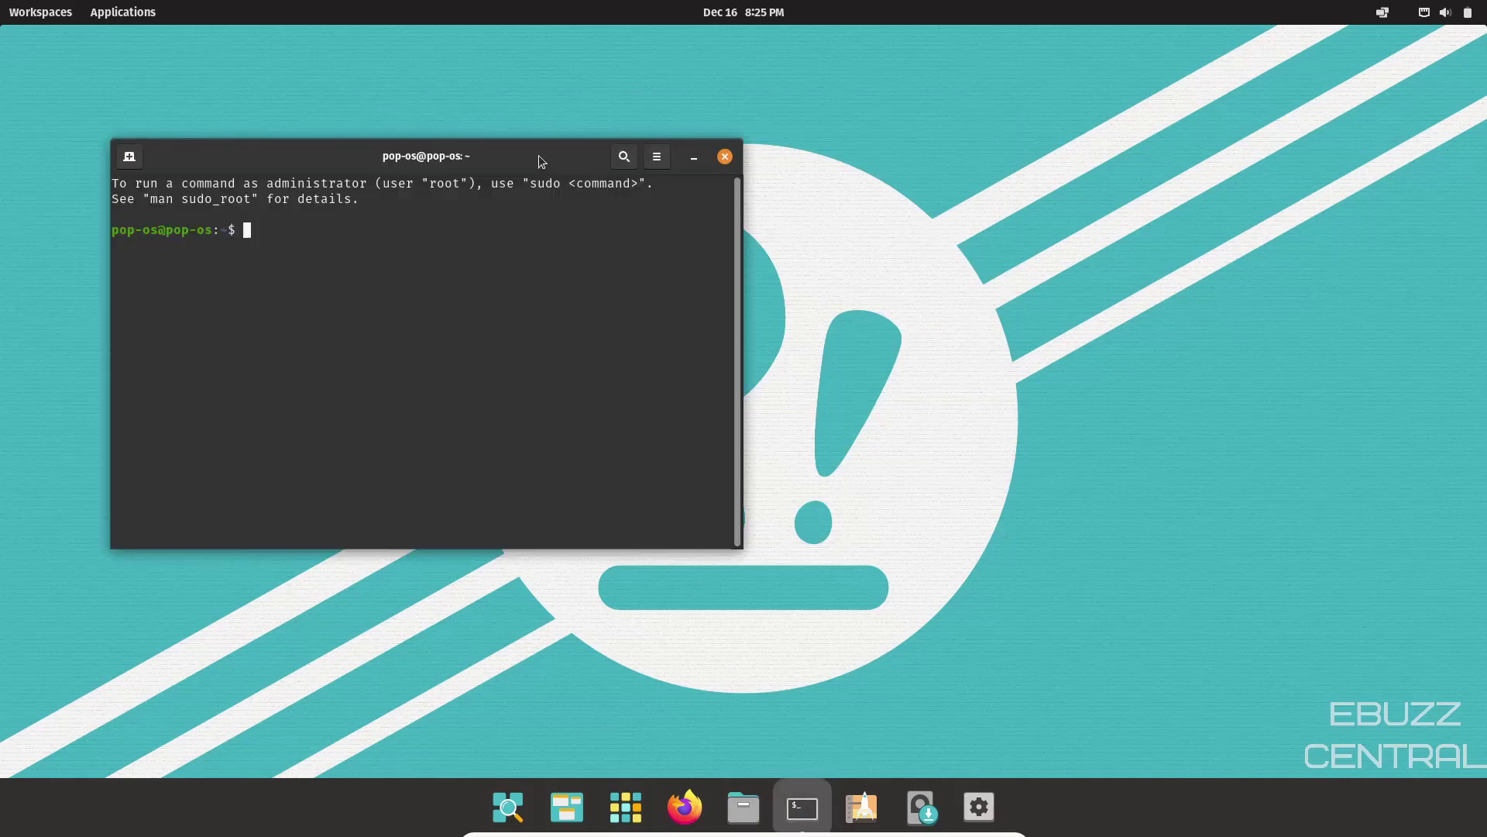
drag(538, 155, 843, 206)
text(htop)
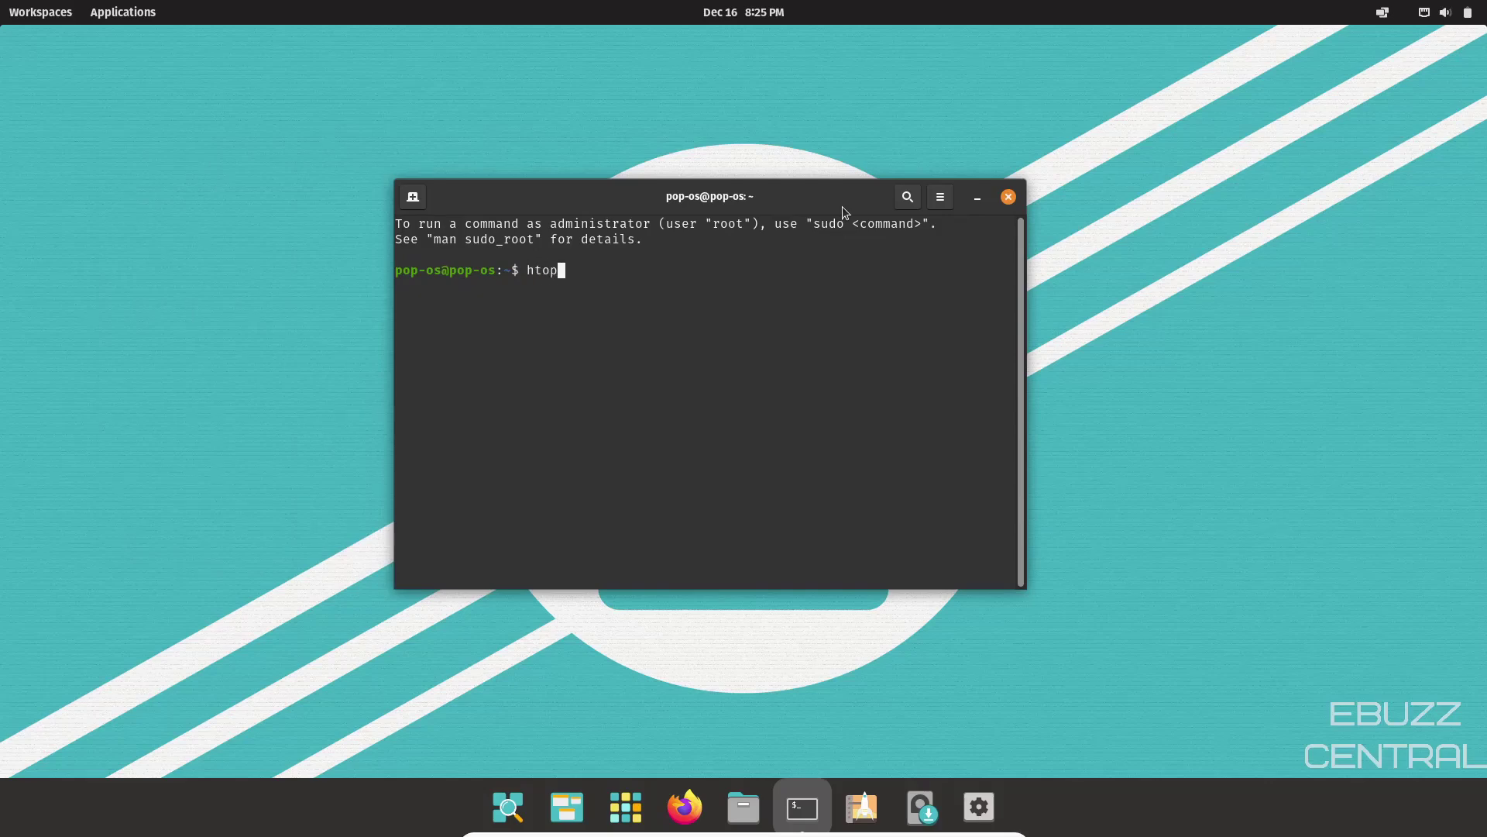
key(Return)
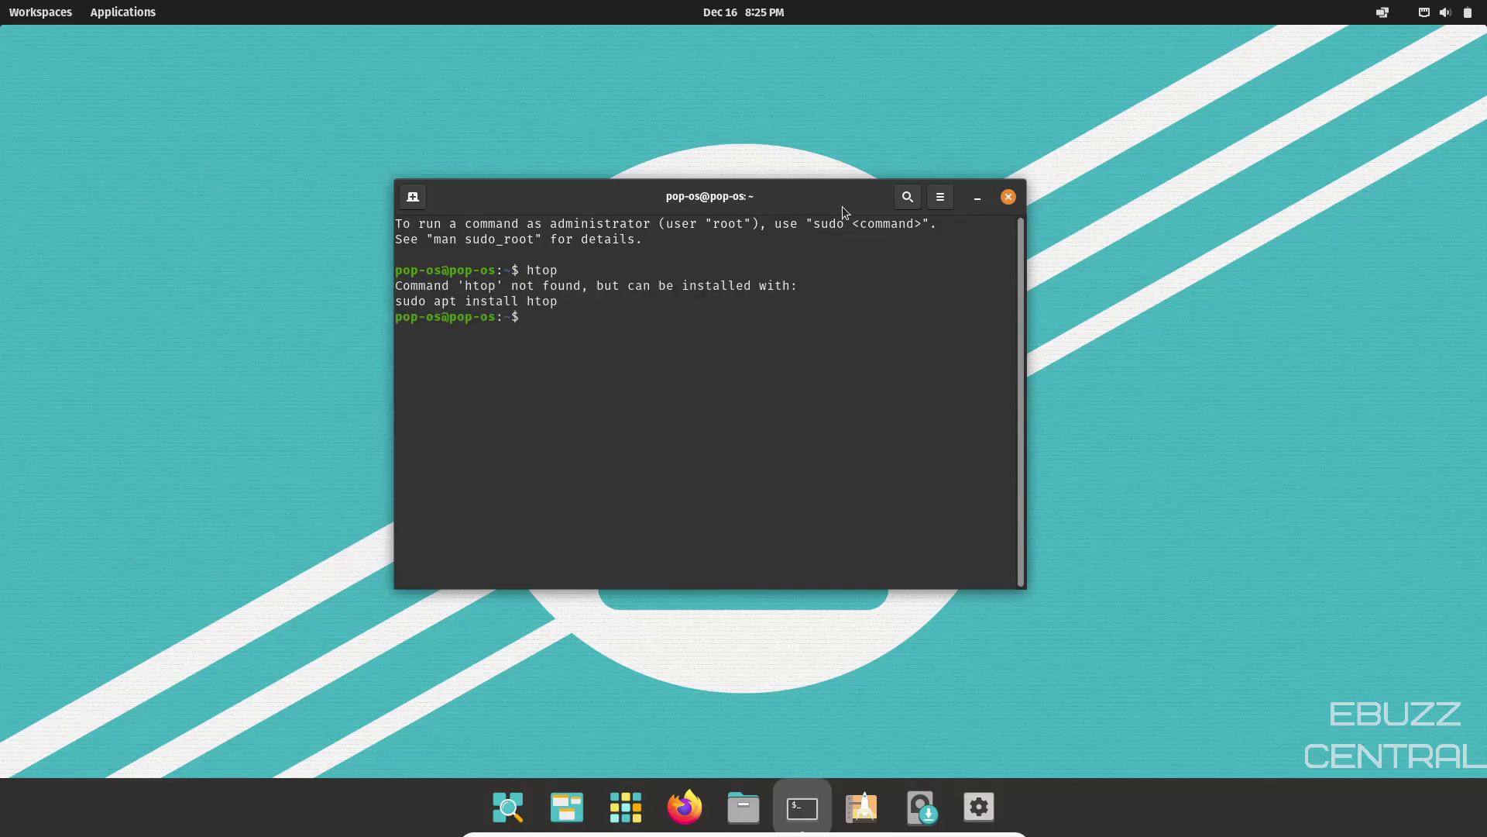
text(top)
key(Return)
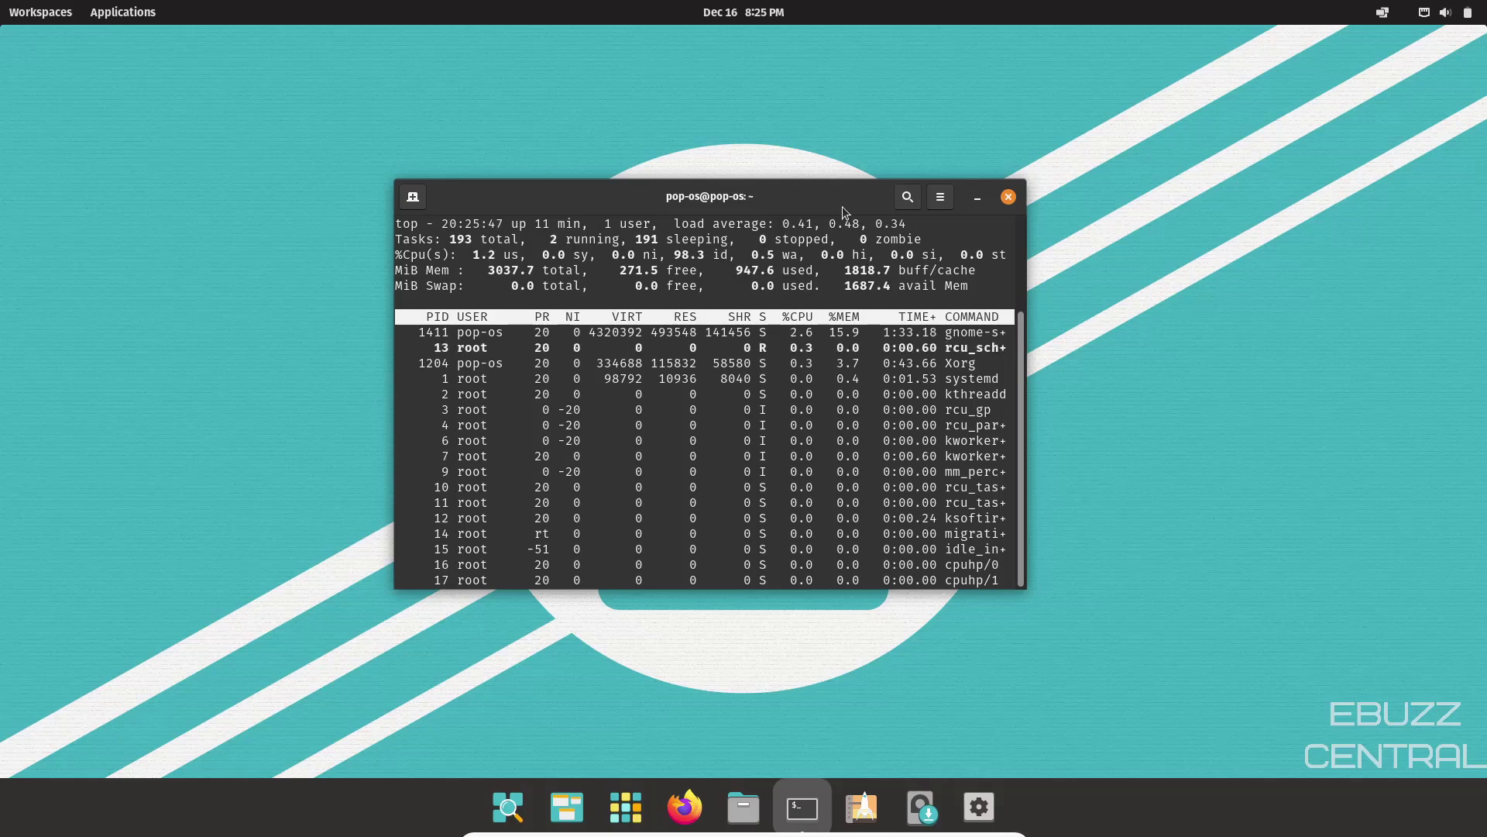
- Minimize the Terminal and launch Pop!_Shop maximized to full screen
click(978, 196)
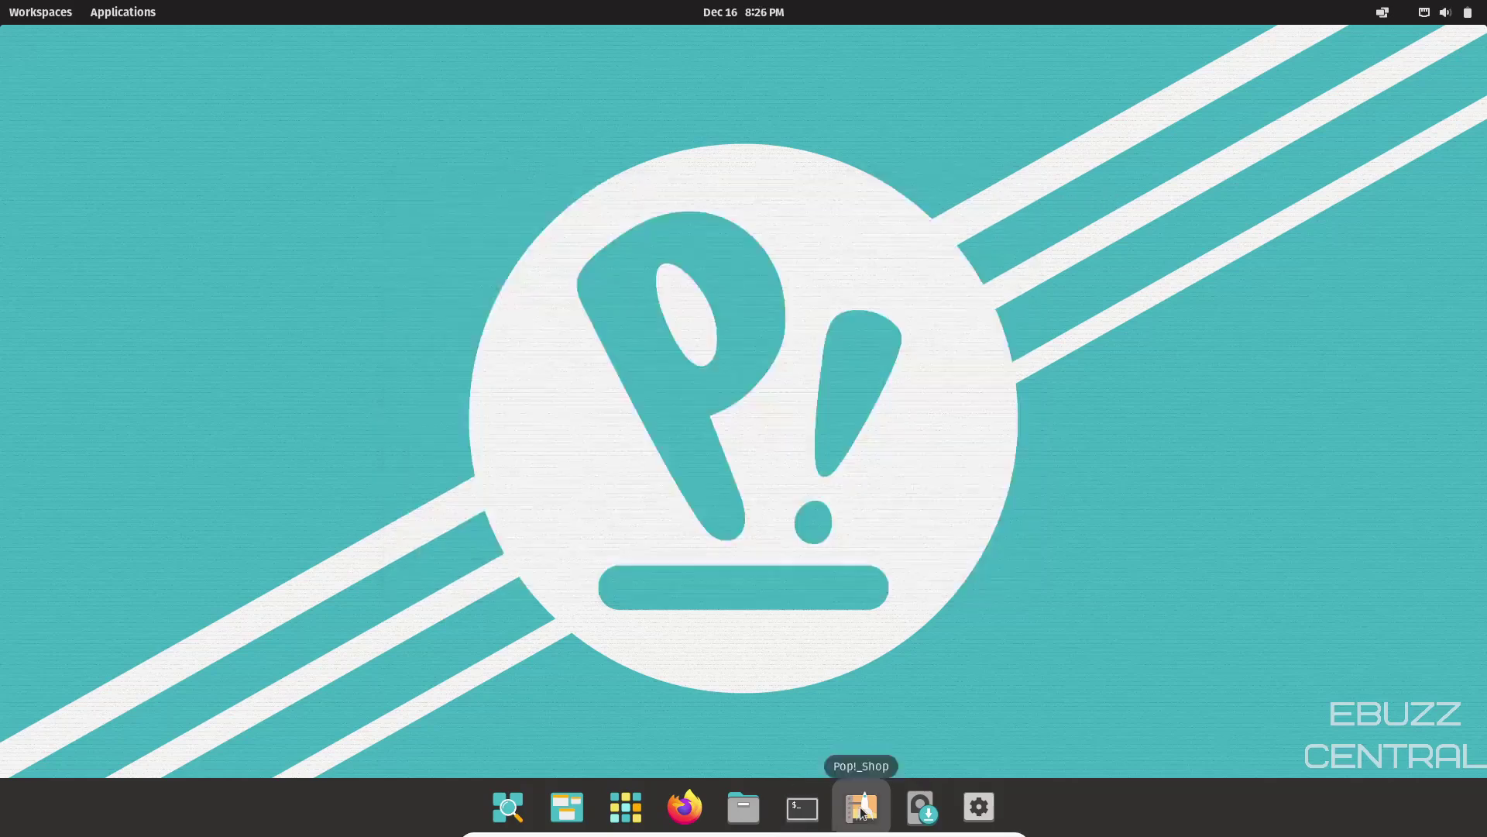
click(860, 810)
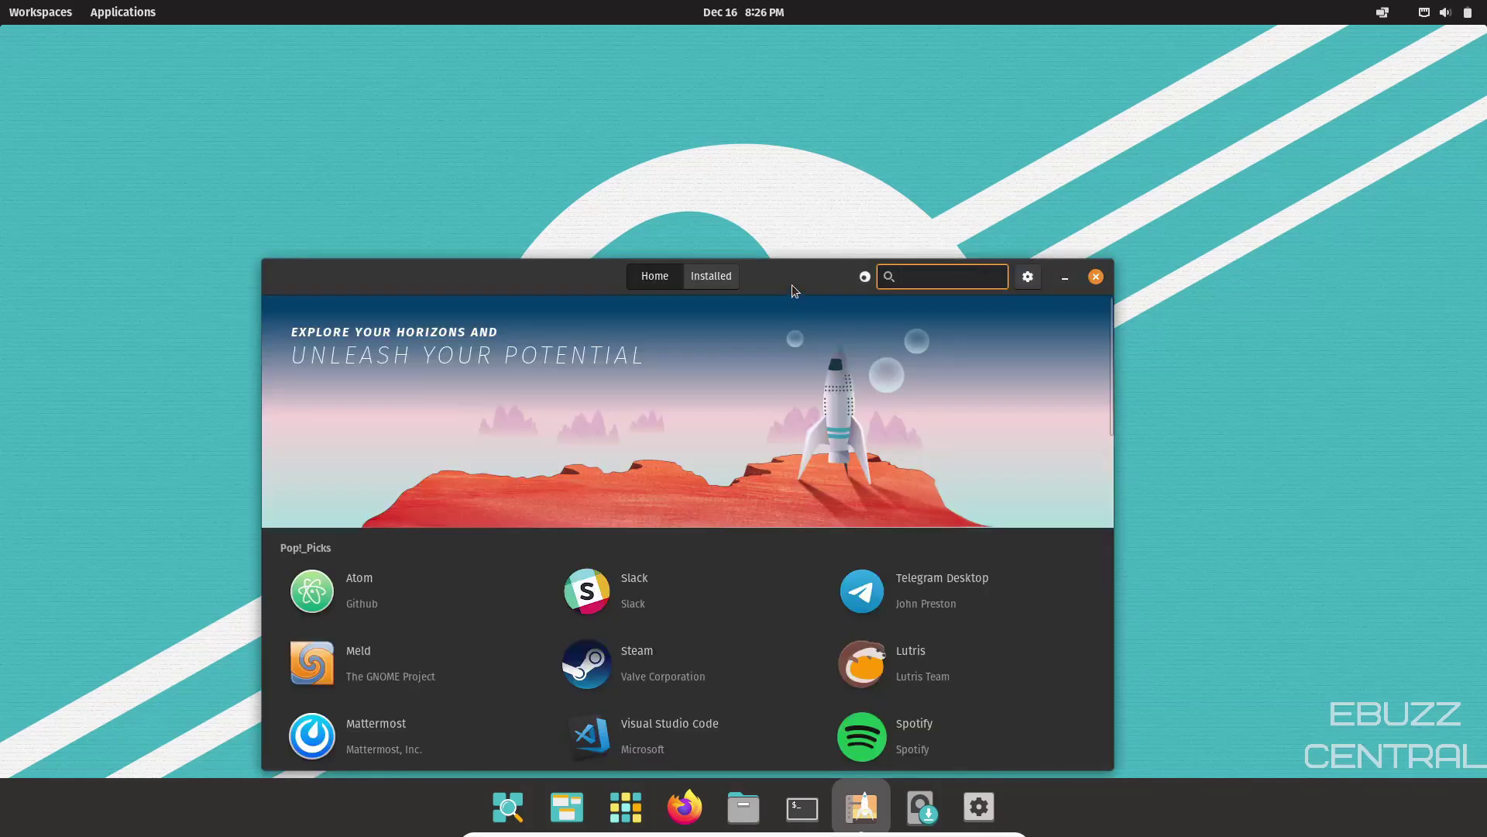
drag(791, 285, 773, 165)
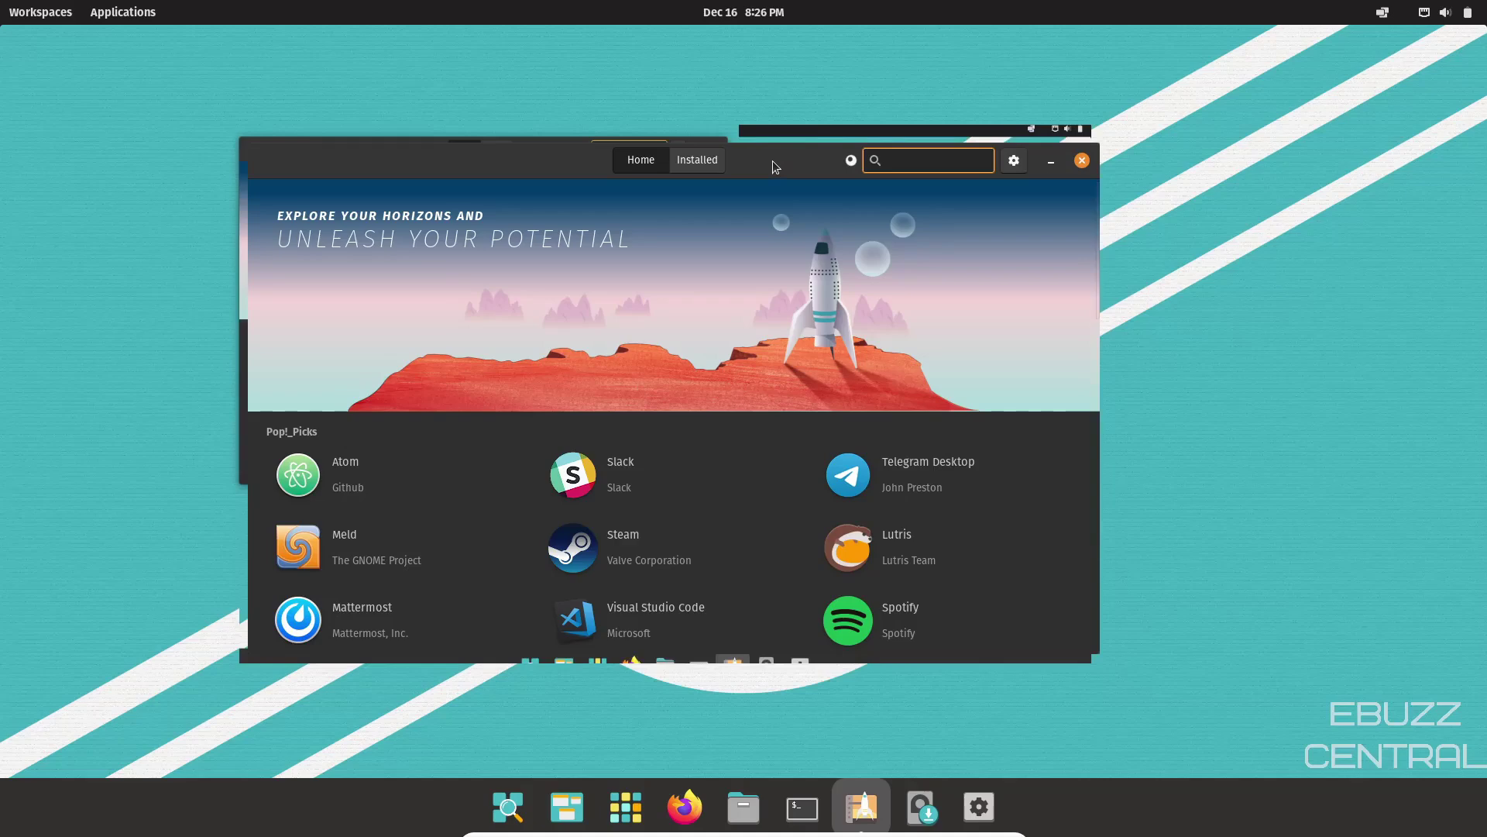
double_click(773, 168)
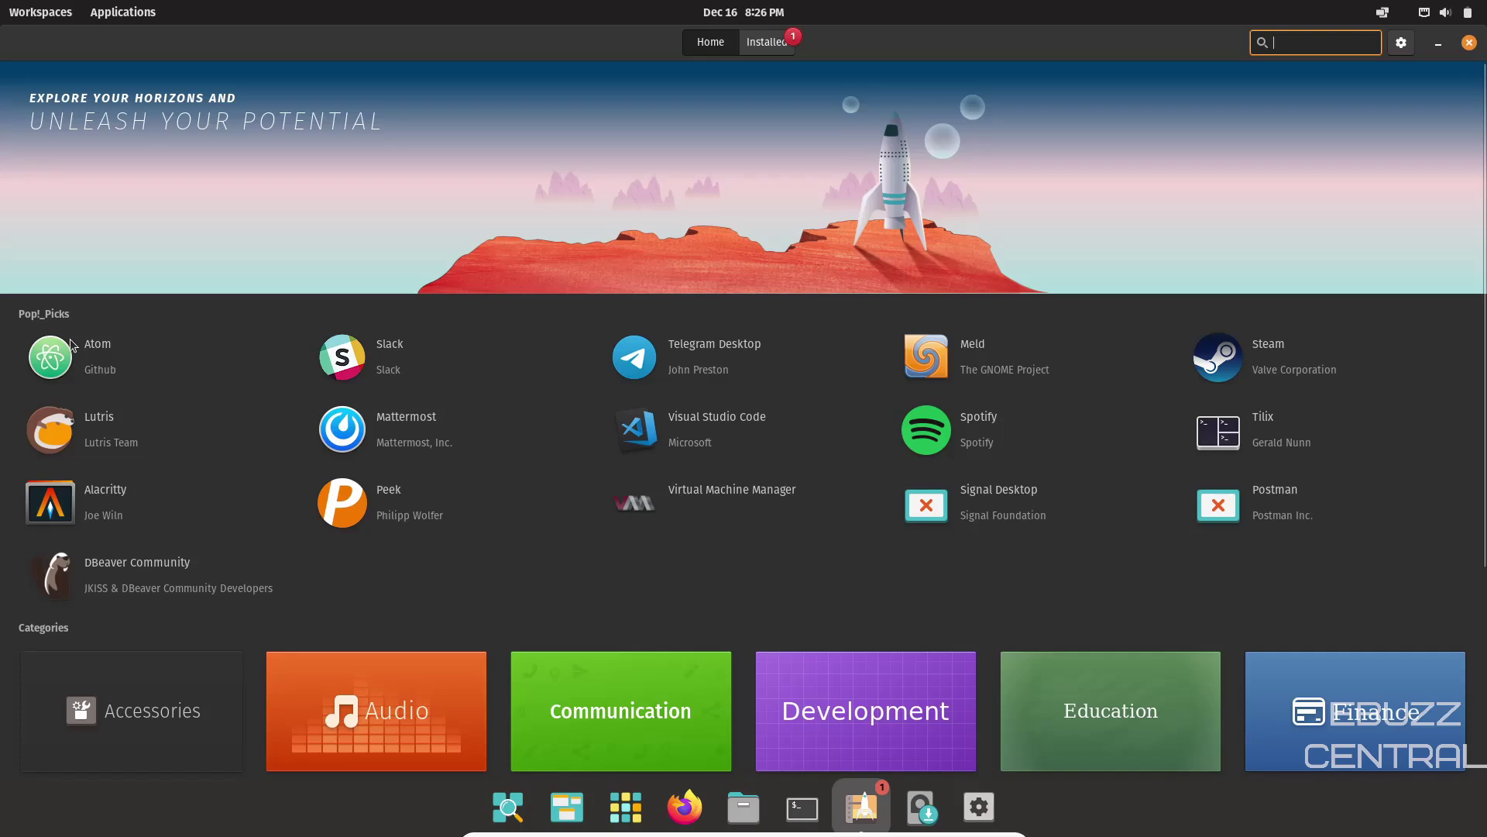
- Browse the Audio and Communication categories, returning to the Home page after each
scroll(77, 542, down, 1)
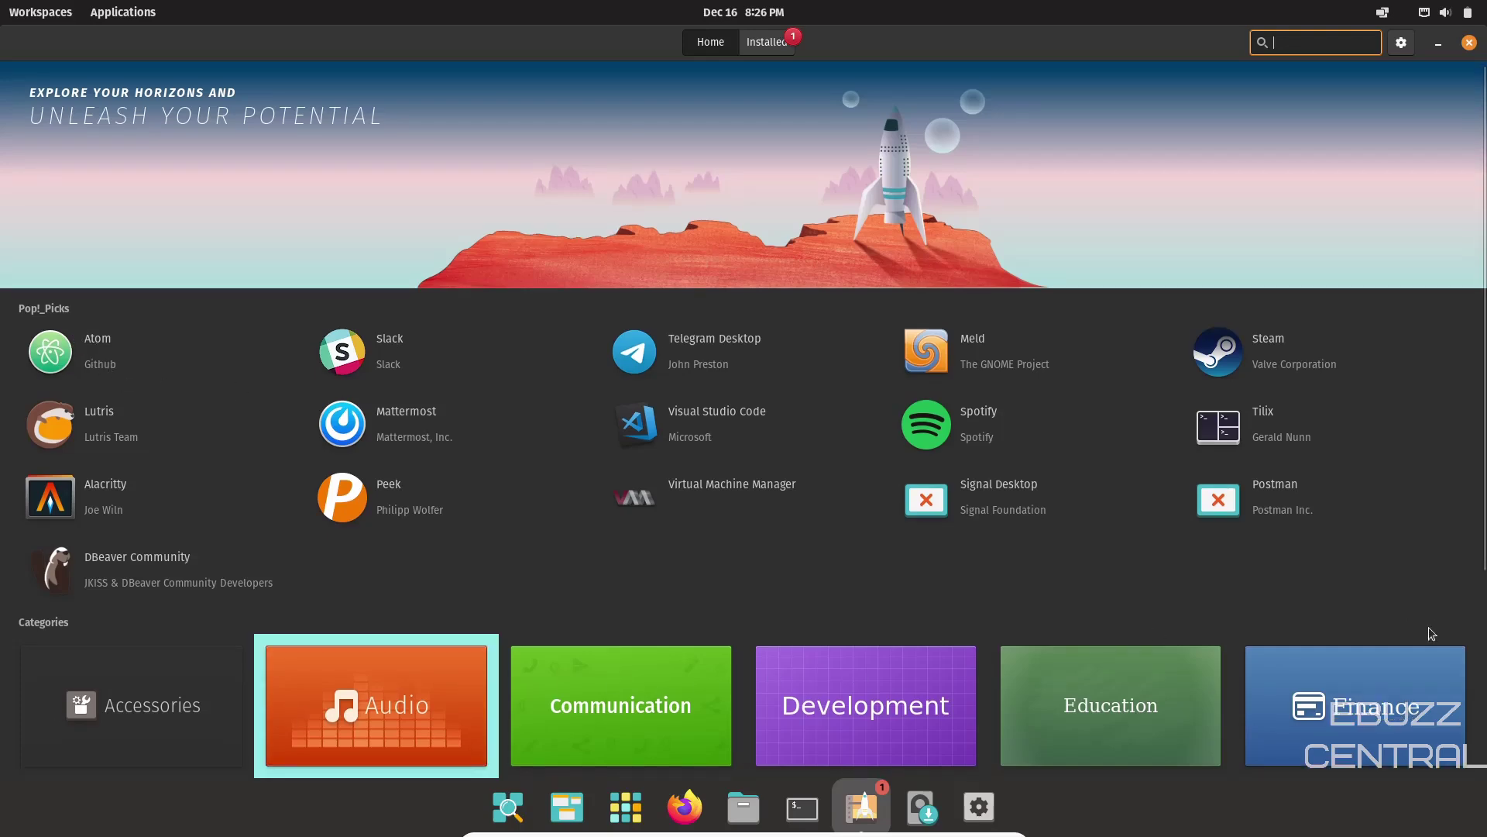
click(346, 716)
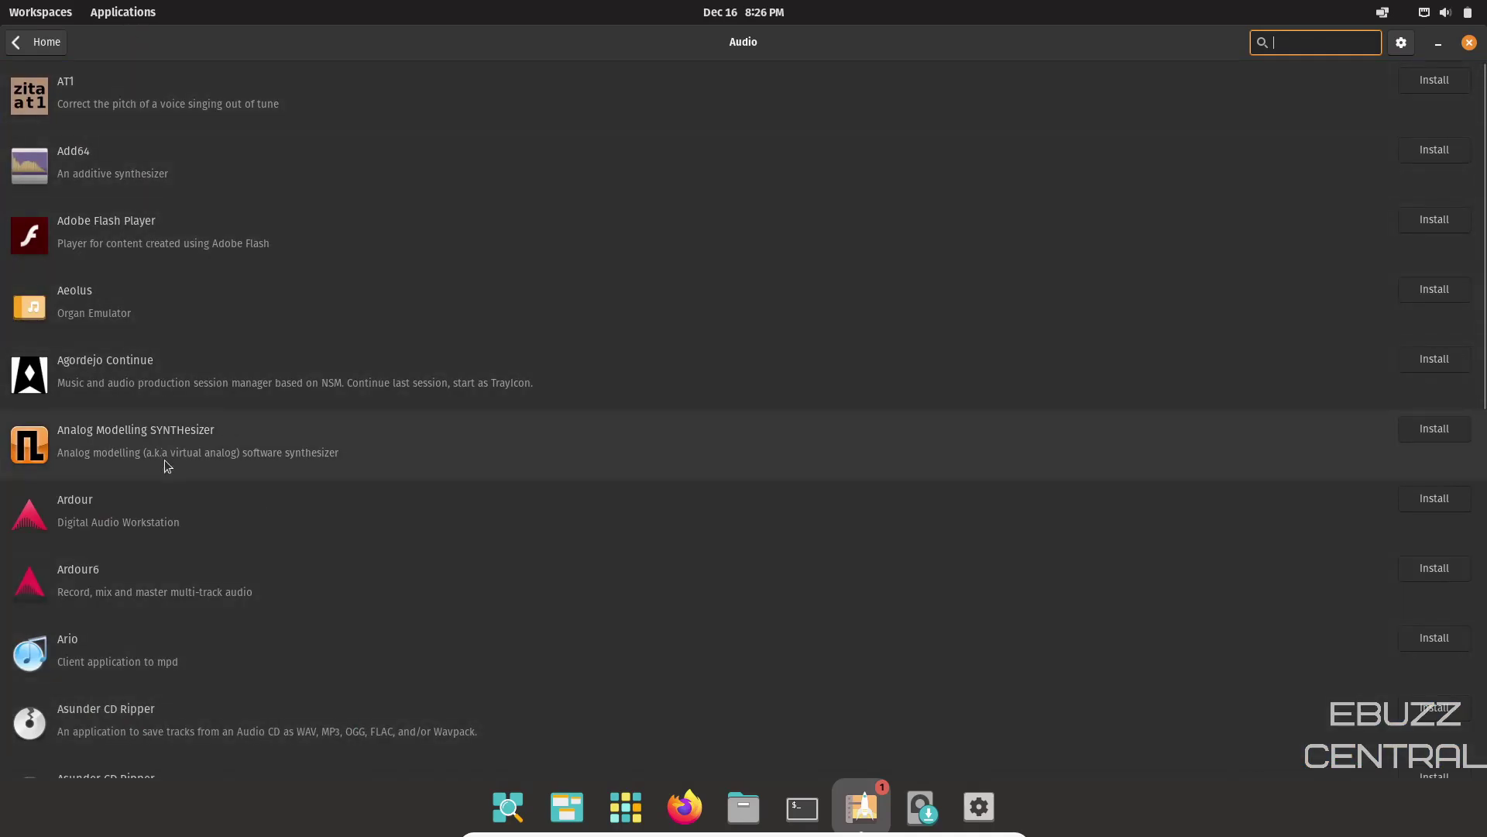
click(37, 42)
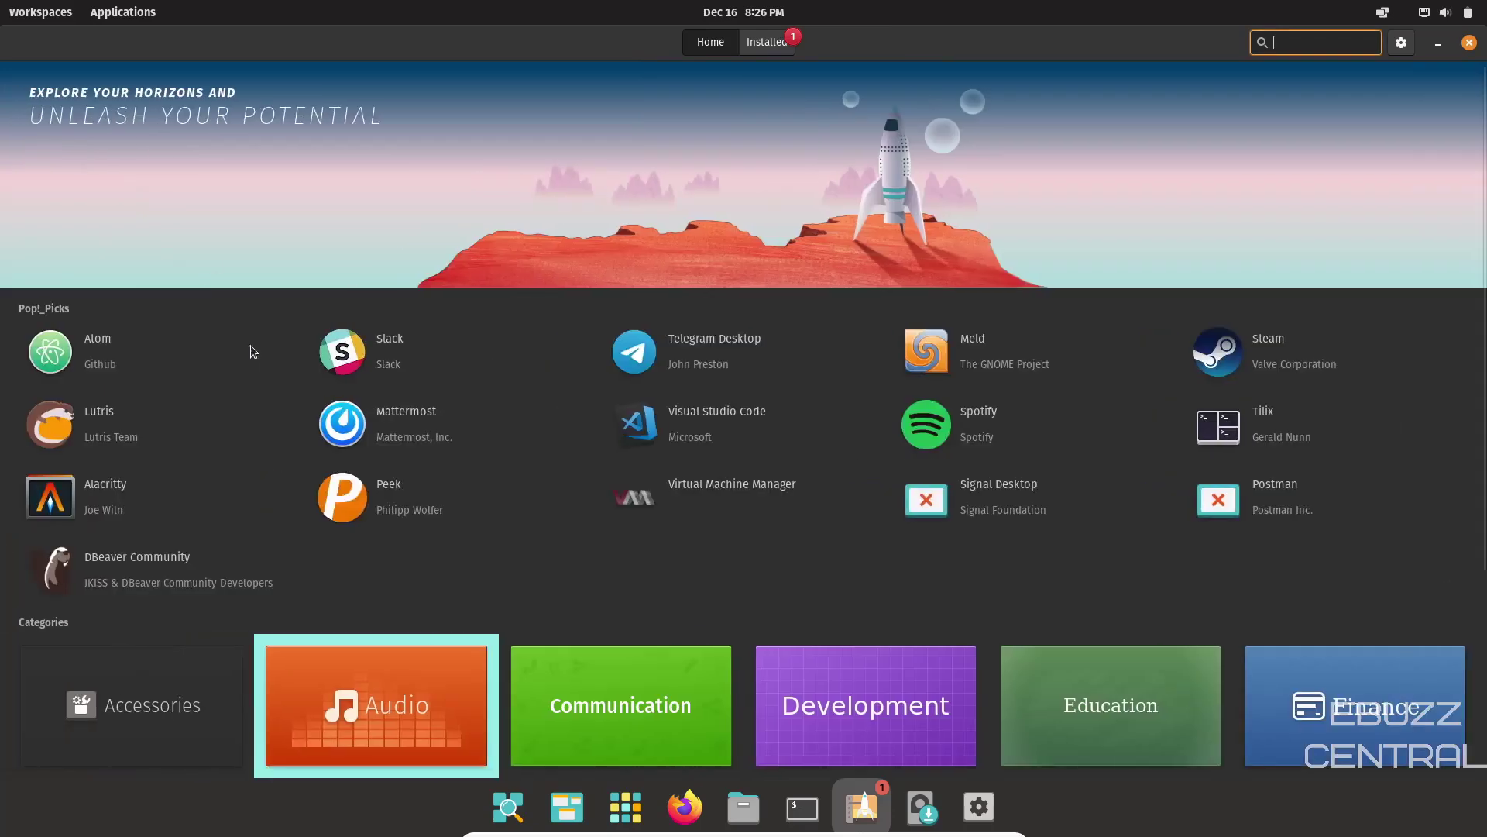
click(645, 709)
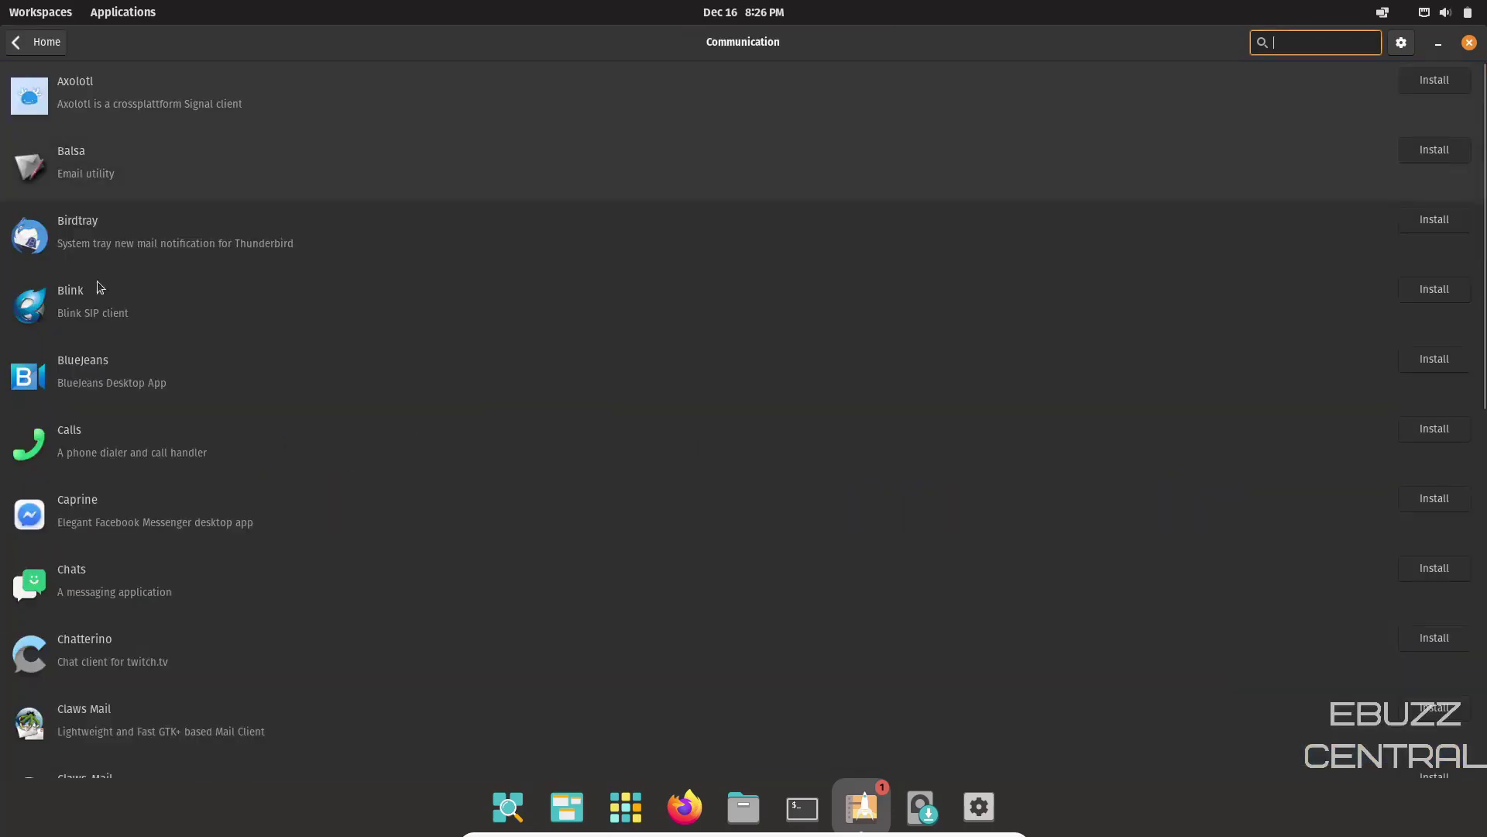
scroll(165, 333, down, 5)
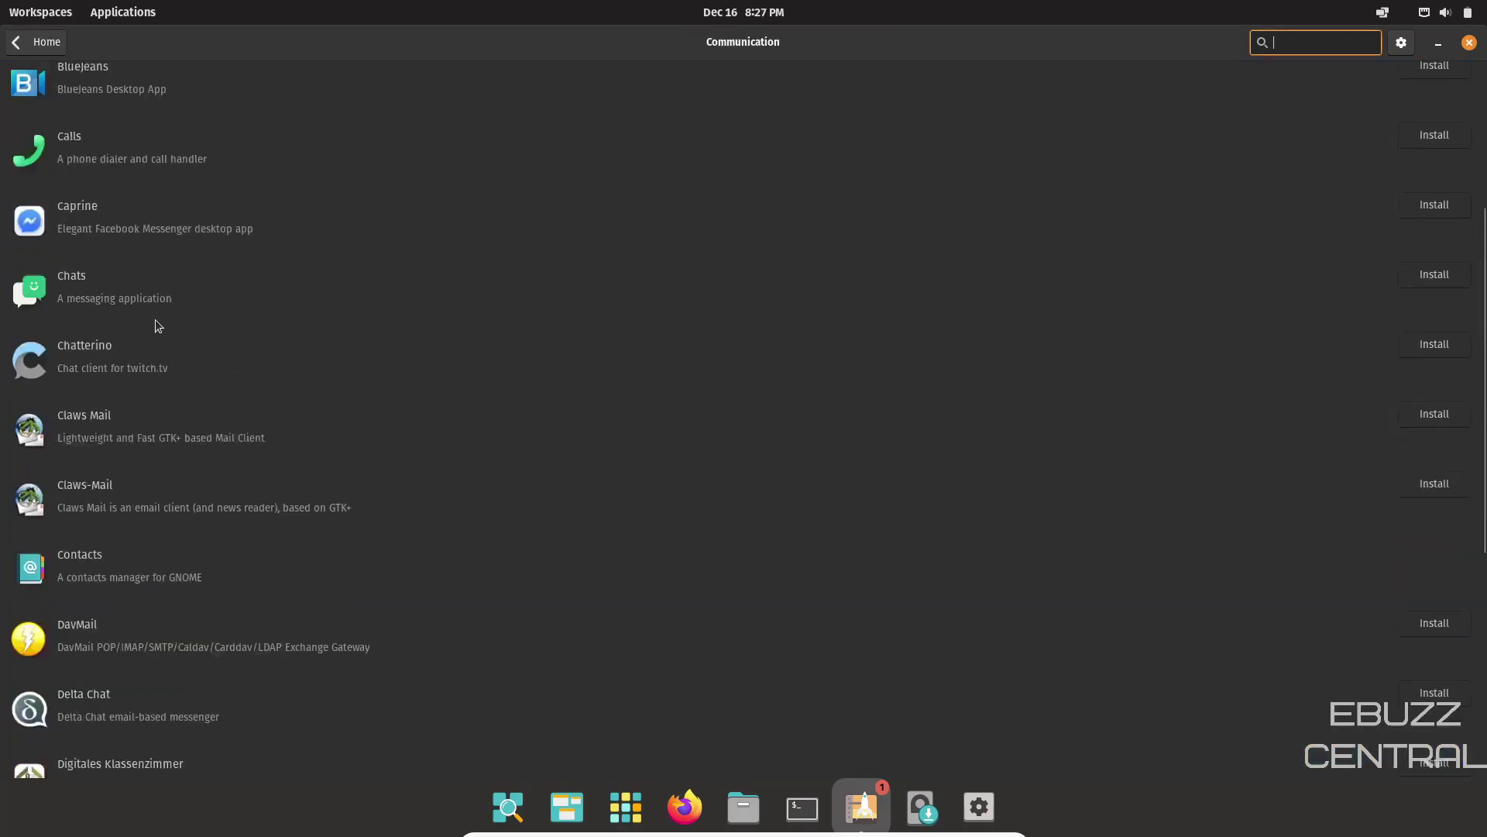
scroll(155, 326, up, 5)
click(45, 43)
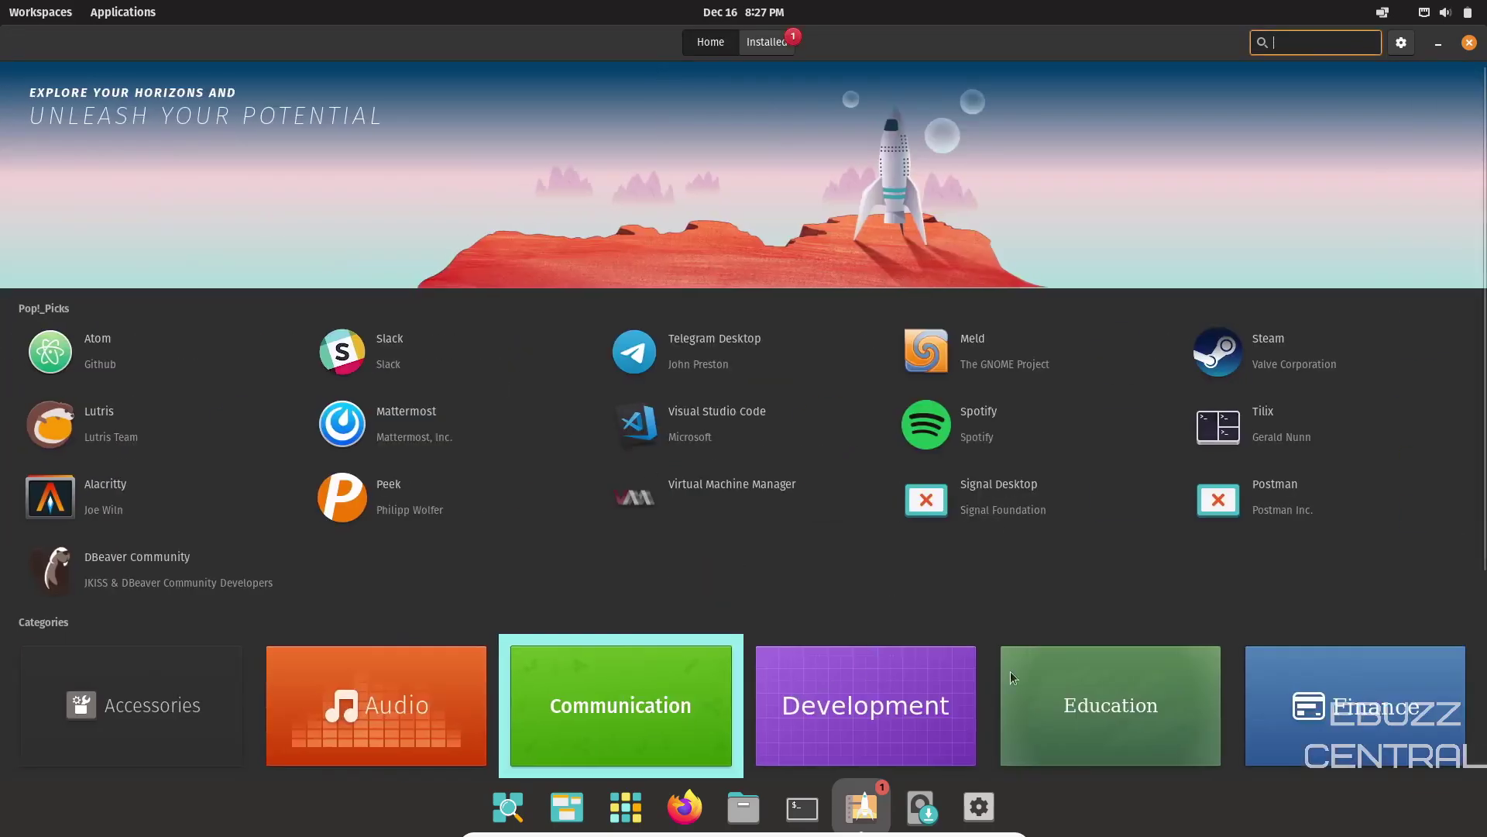
scroll(1105, 533, down, 3)
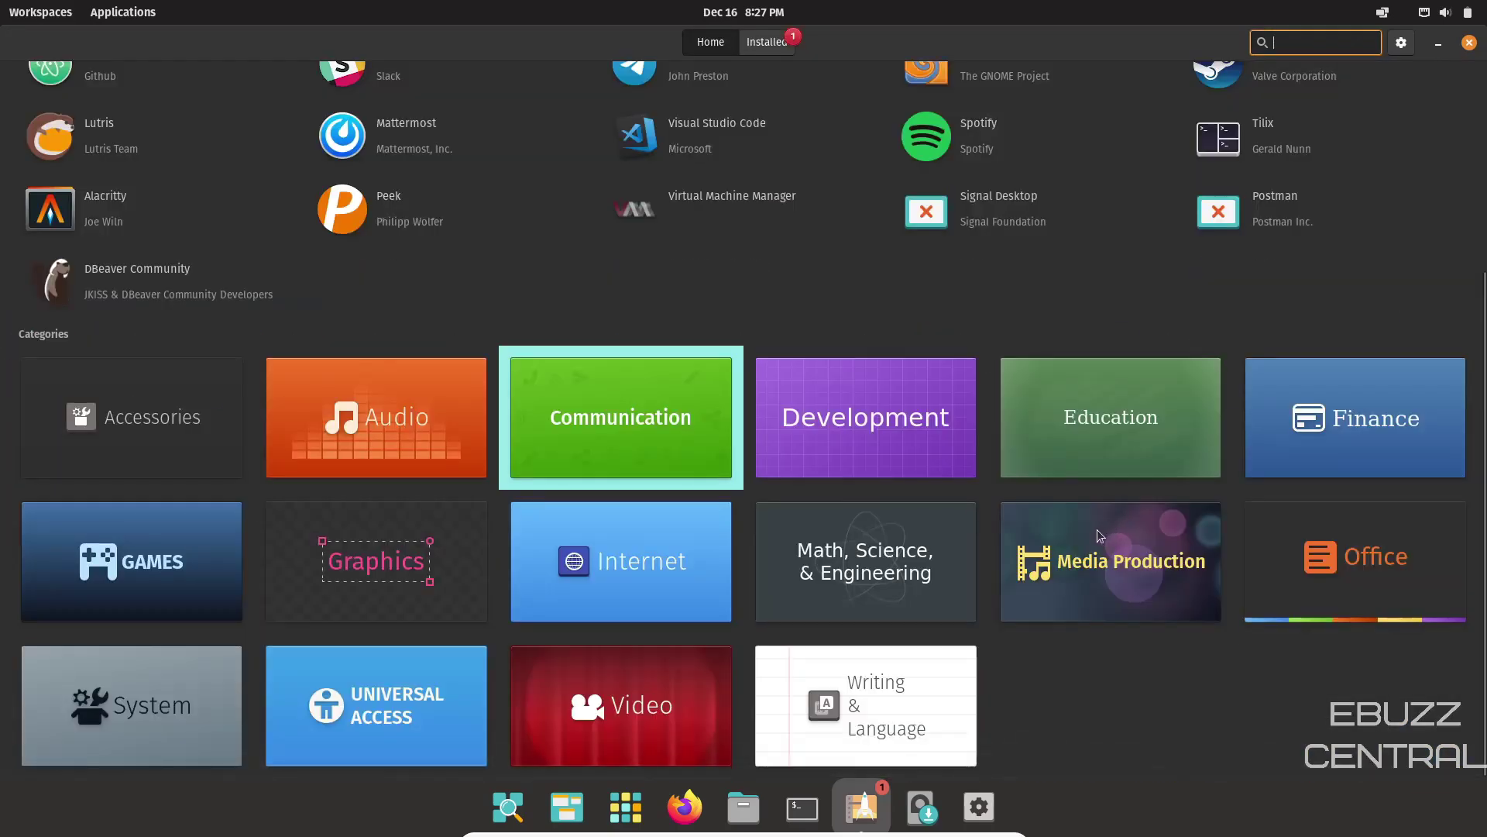
scroll(1097, 527, up, 3)
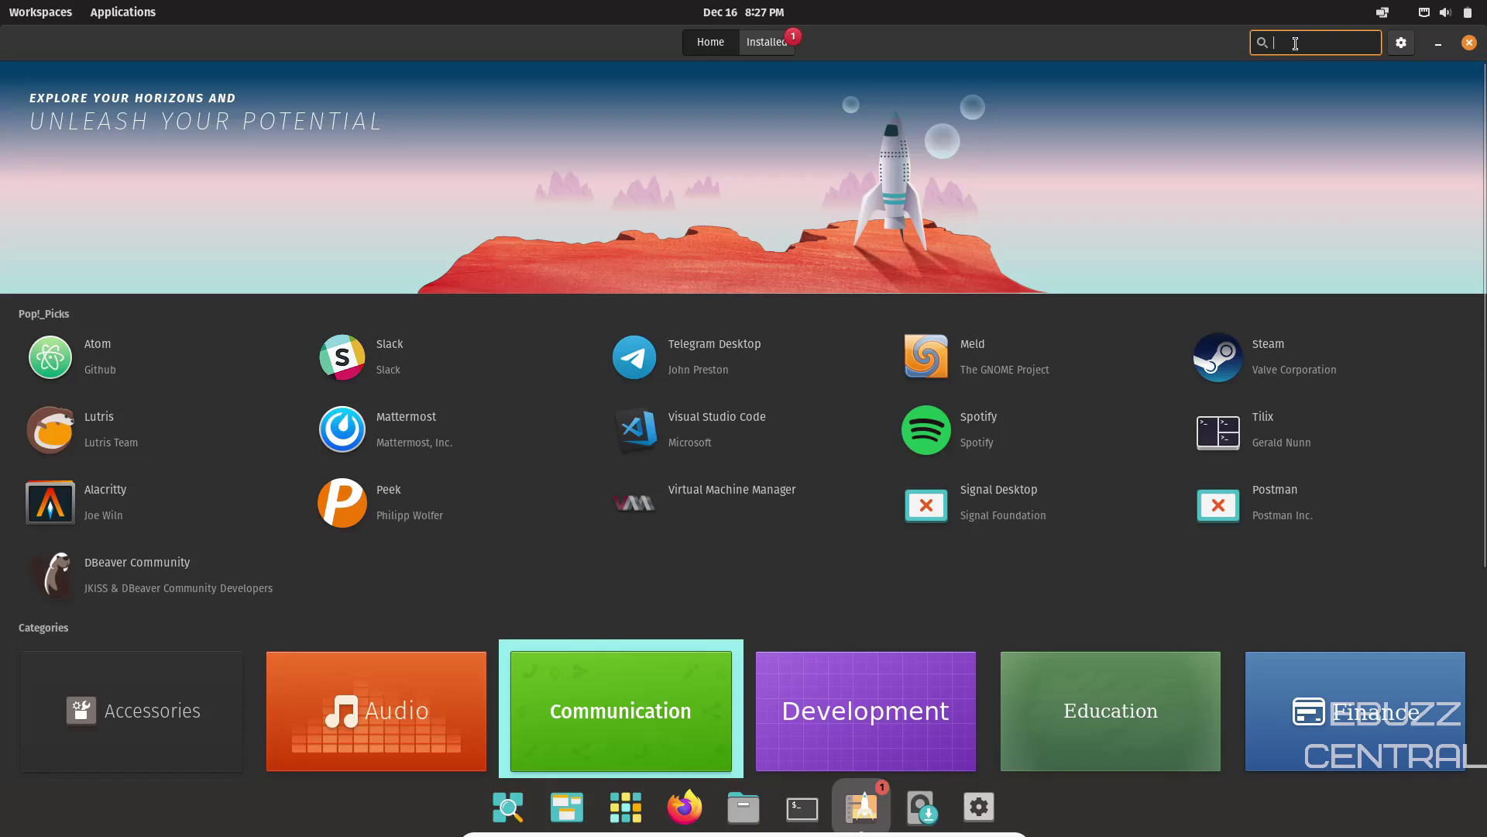
- Search for obs-studio and check OBS Studio's package sources, keeping flathub (flatpak)
text(obs-studio)
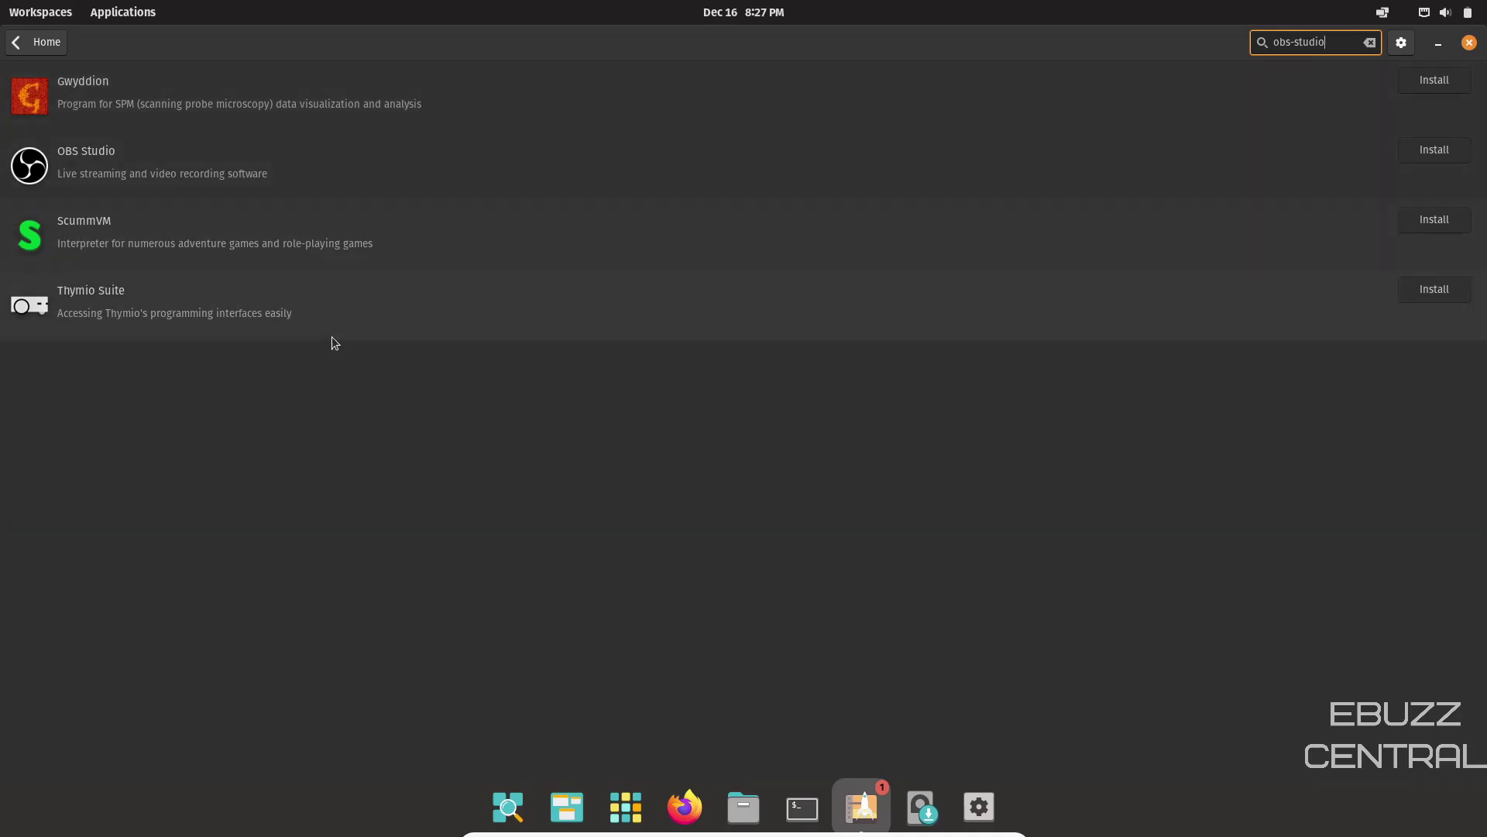
click(99, 161)
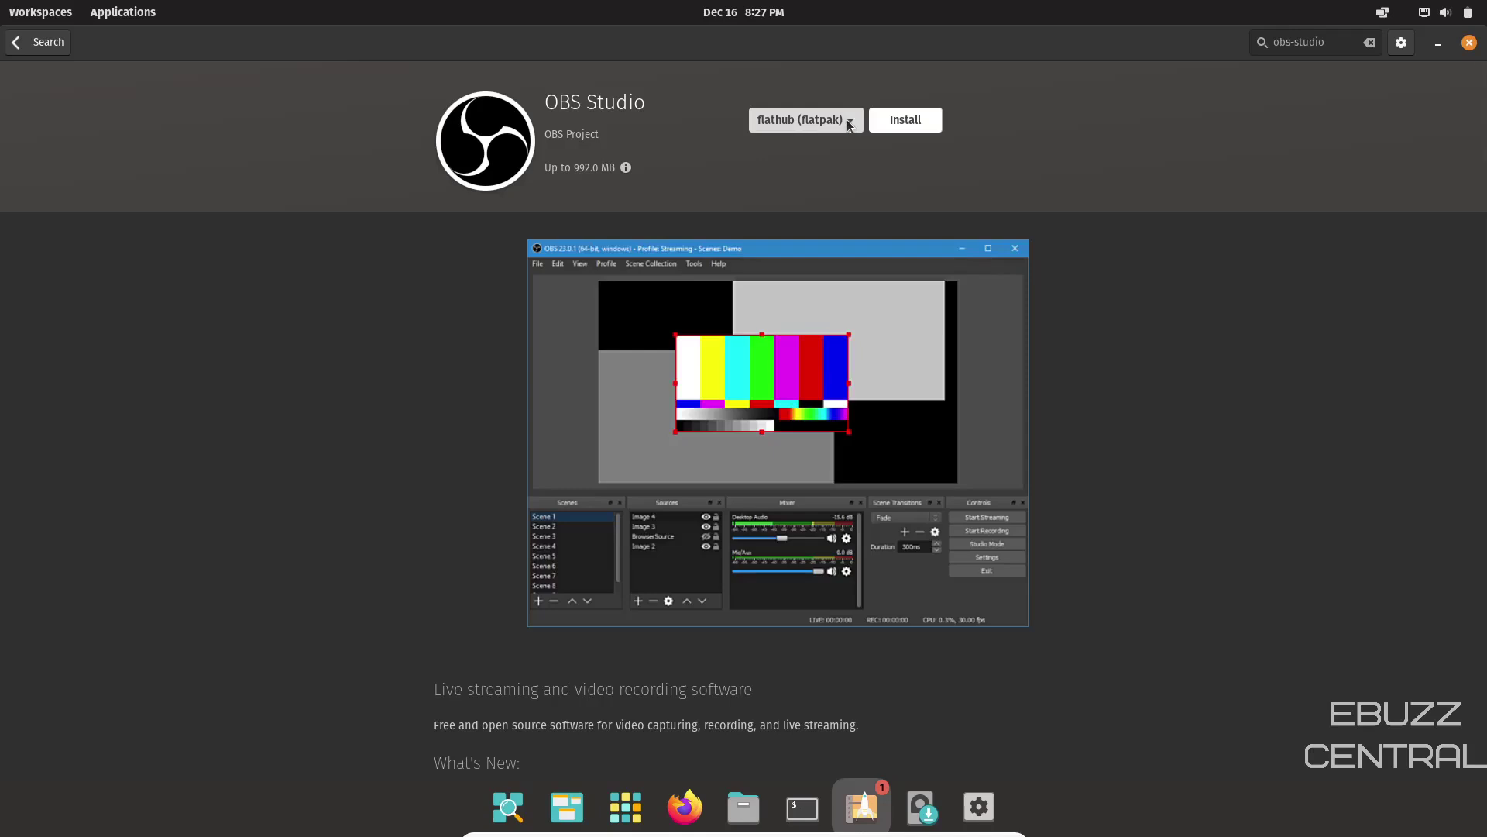
click(847, 118)
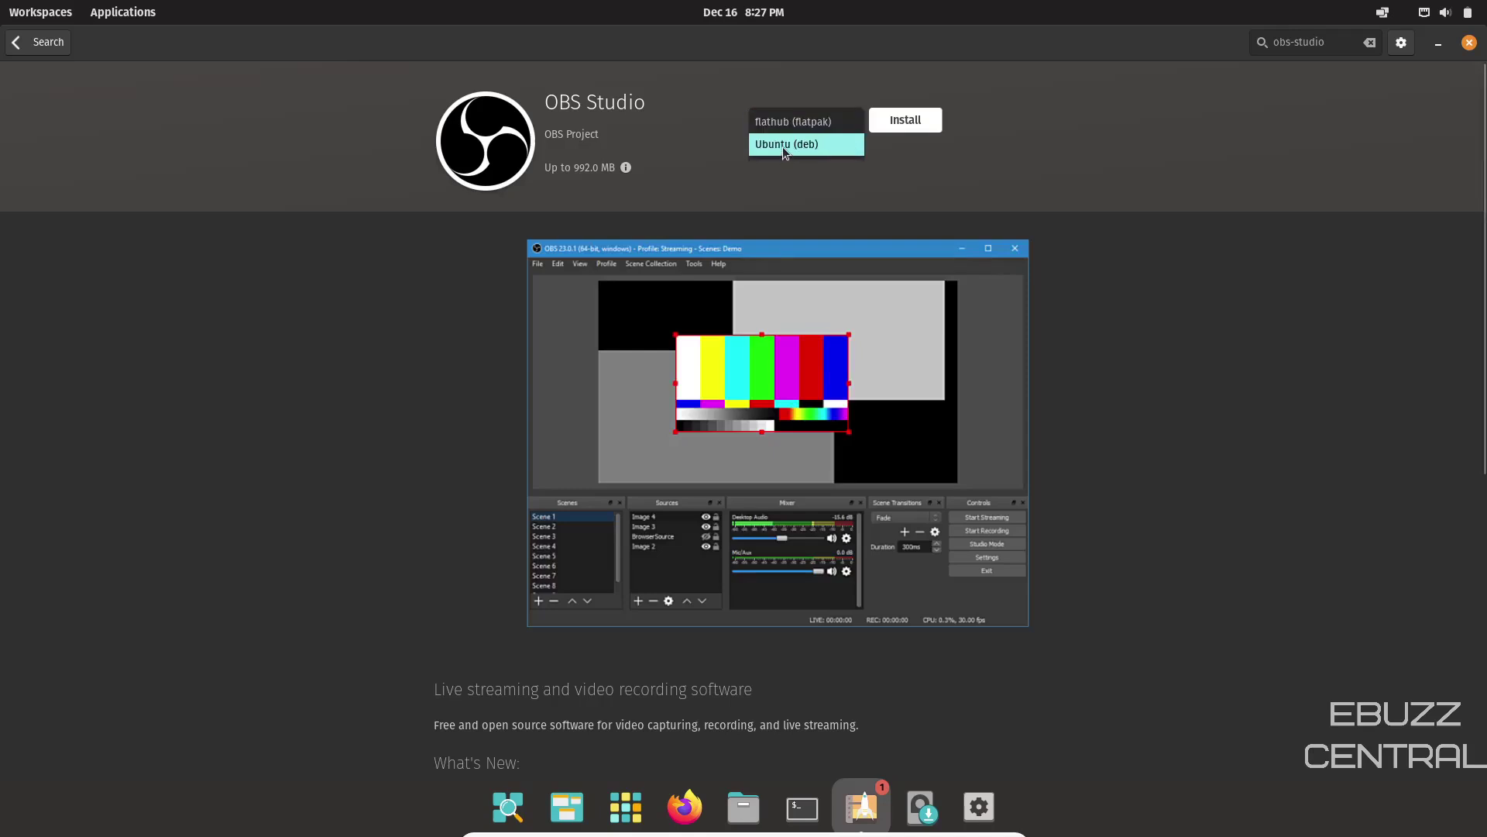
click(700, 134)
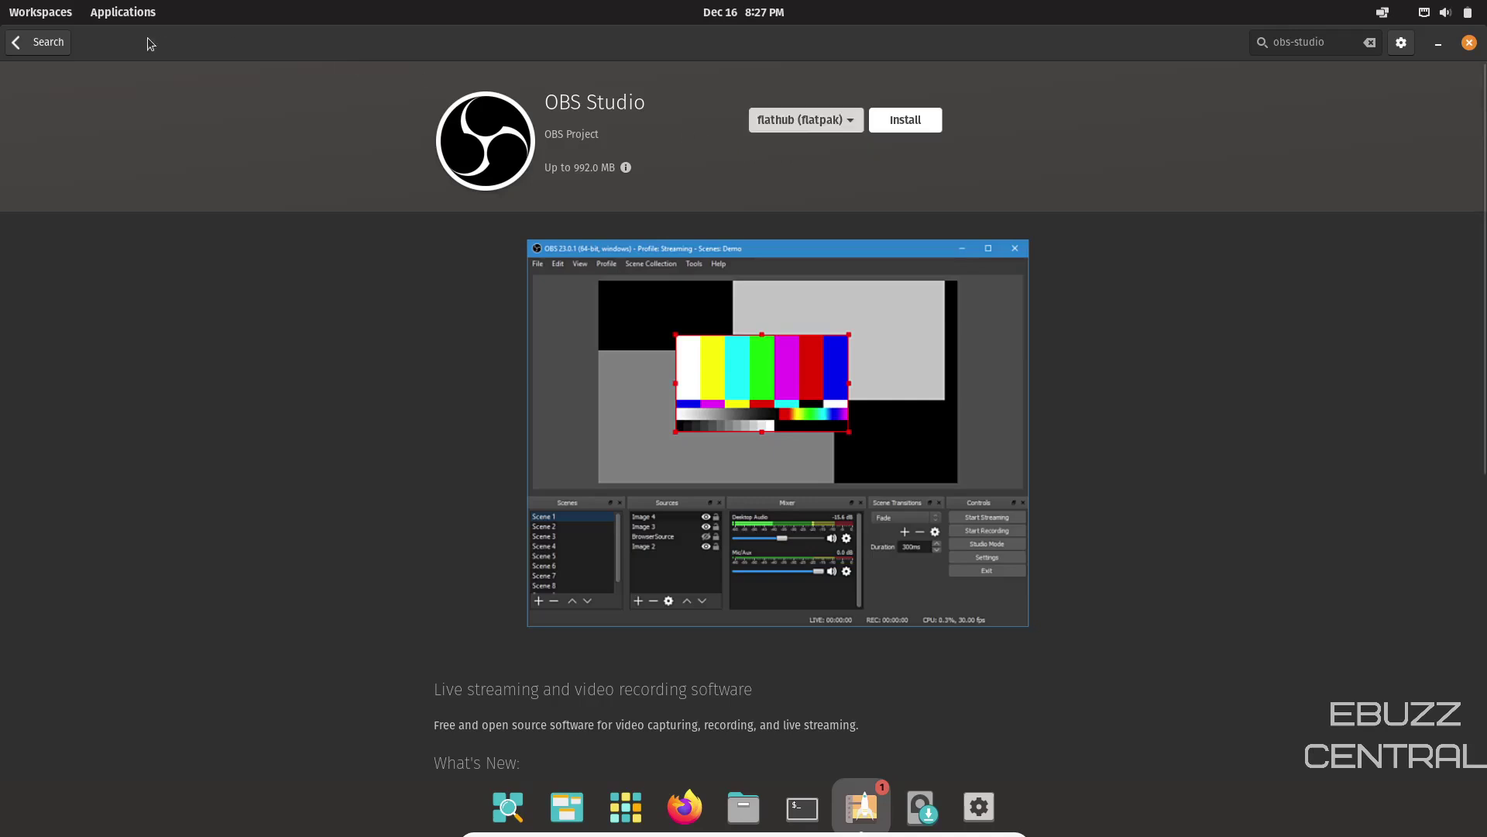
click(45, 48)
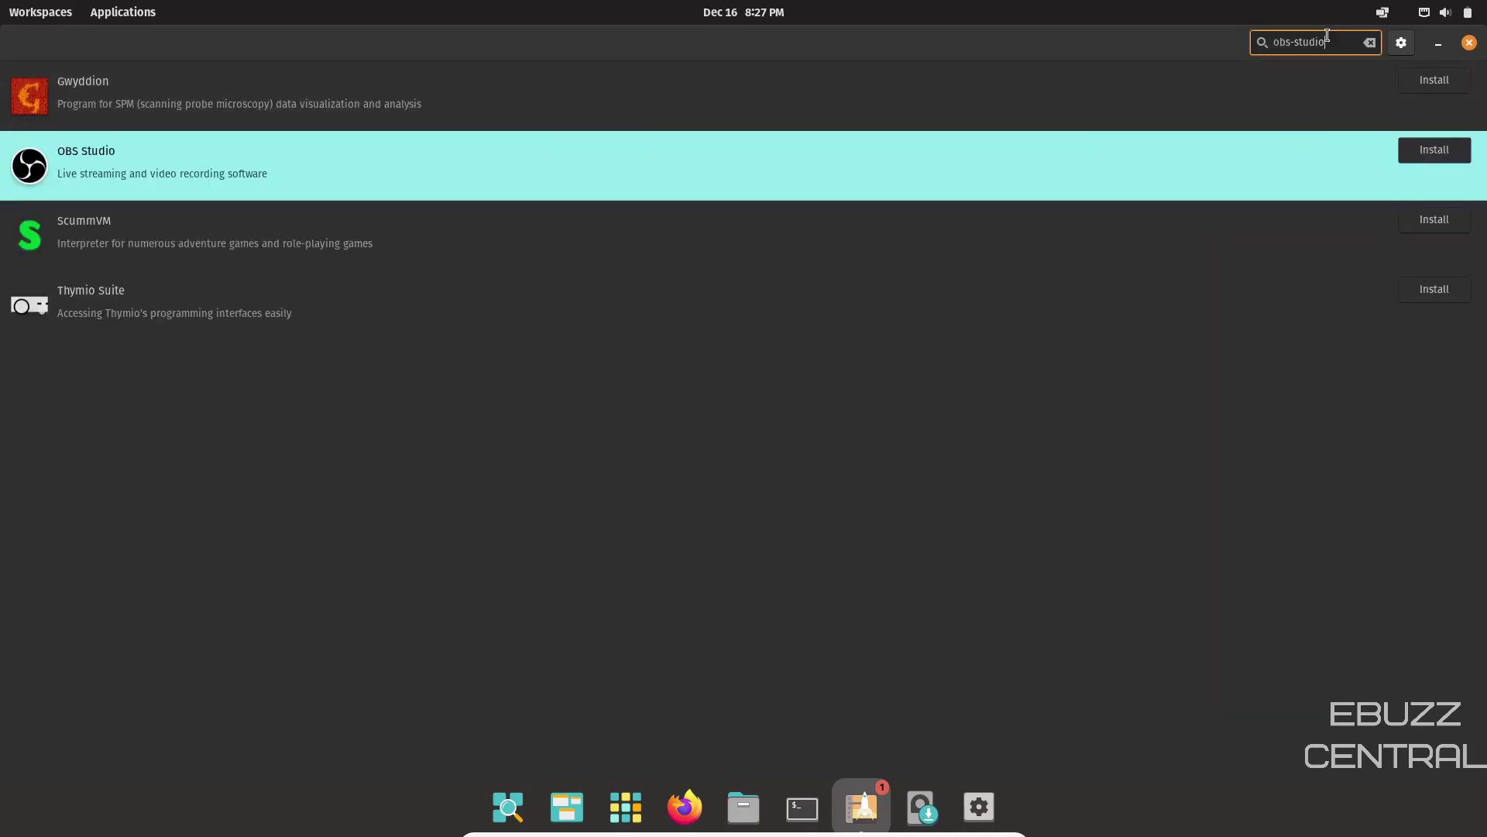
- Search for kdenlive, check Kdenlive's install sources, then clear the search back to Home
drag(1330, 36, 1240, 38)
text(kdenlive)
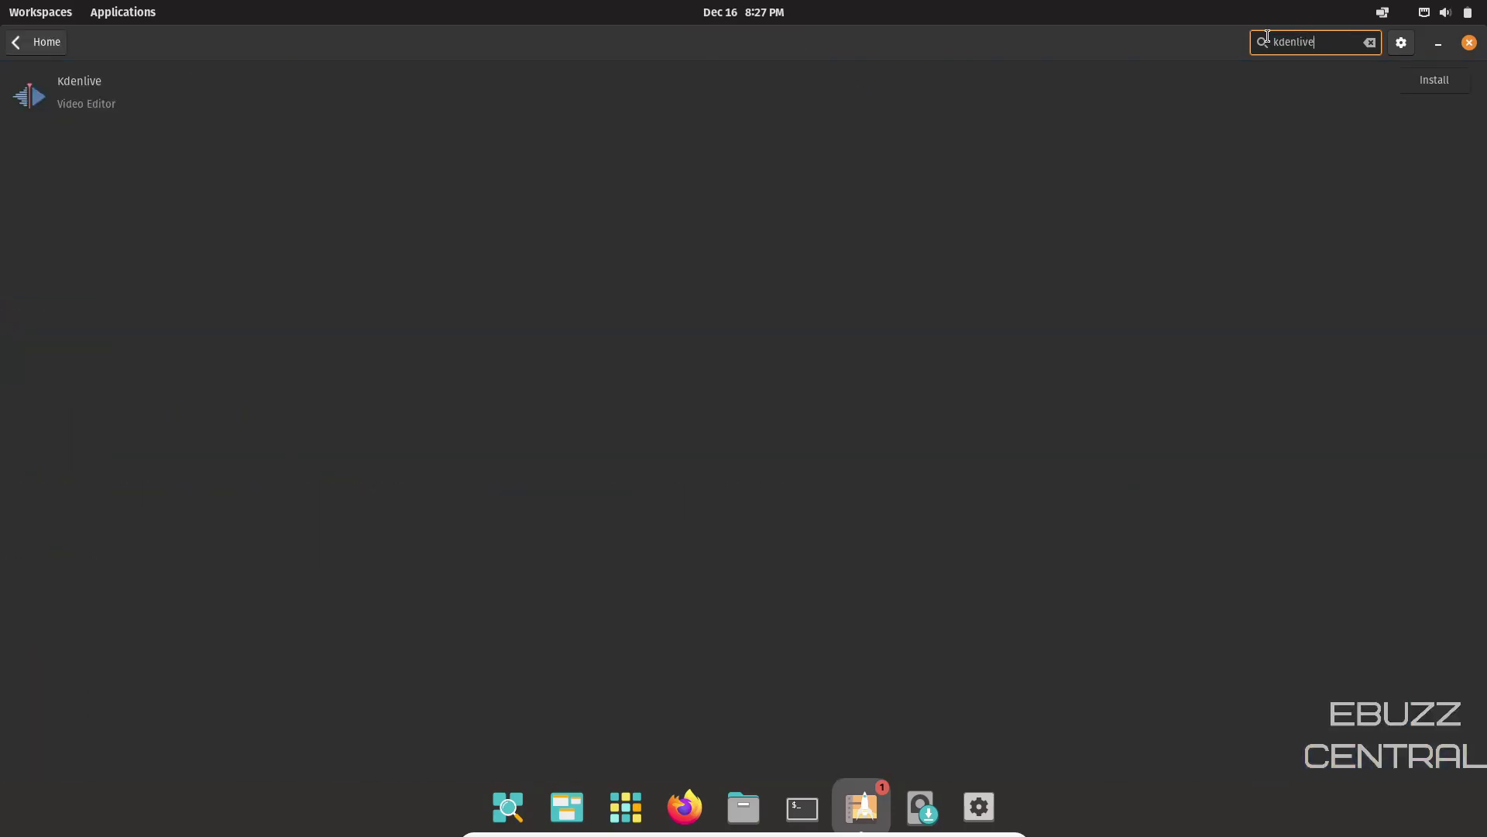
click(85, 93)
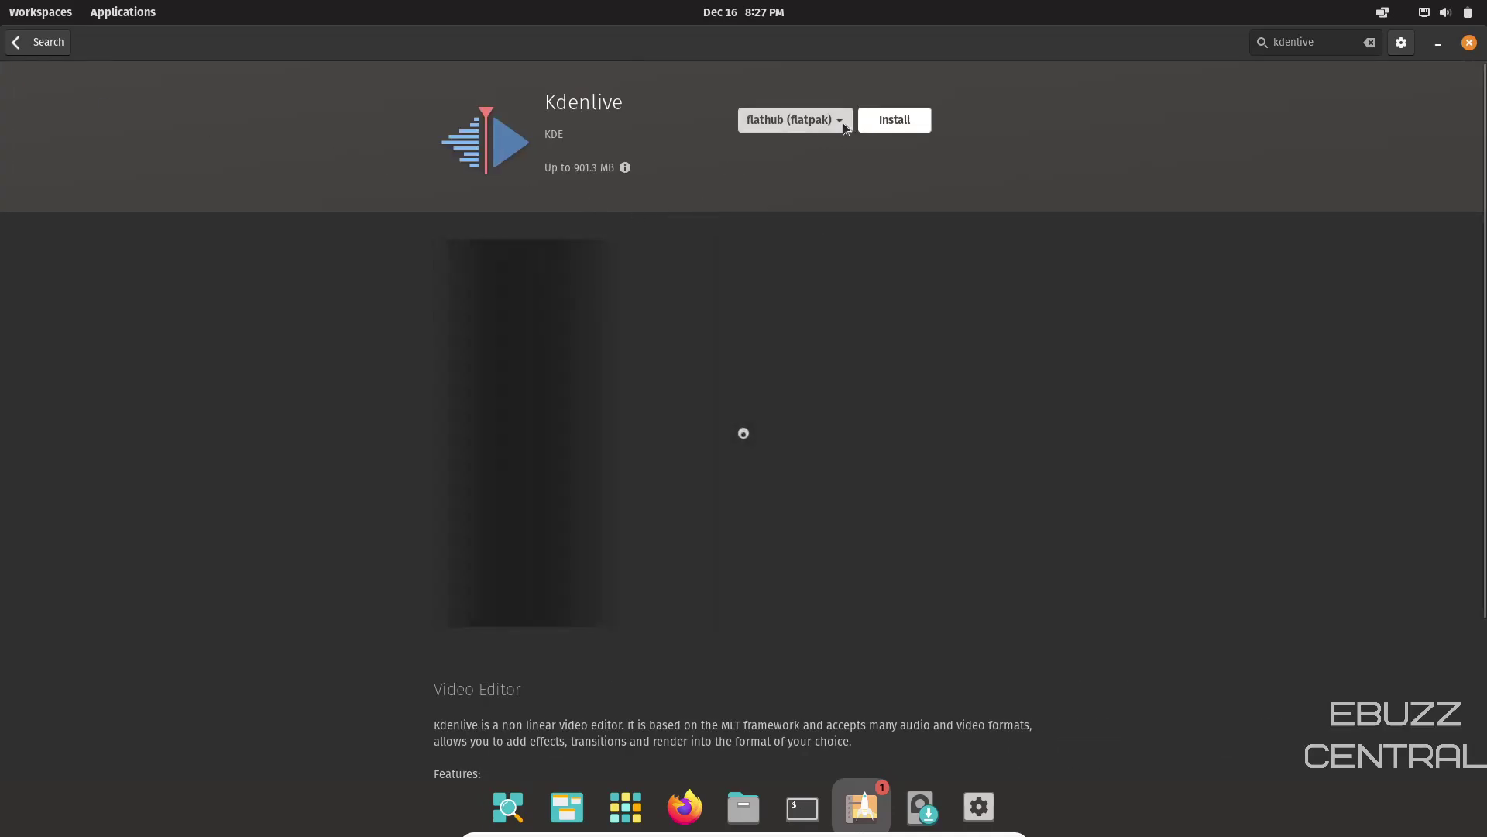
click(842, 121)
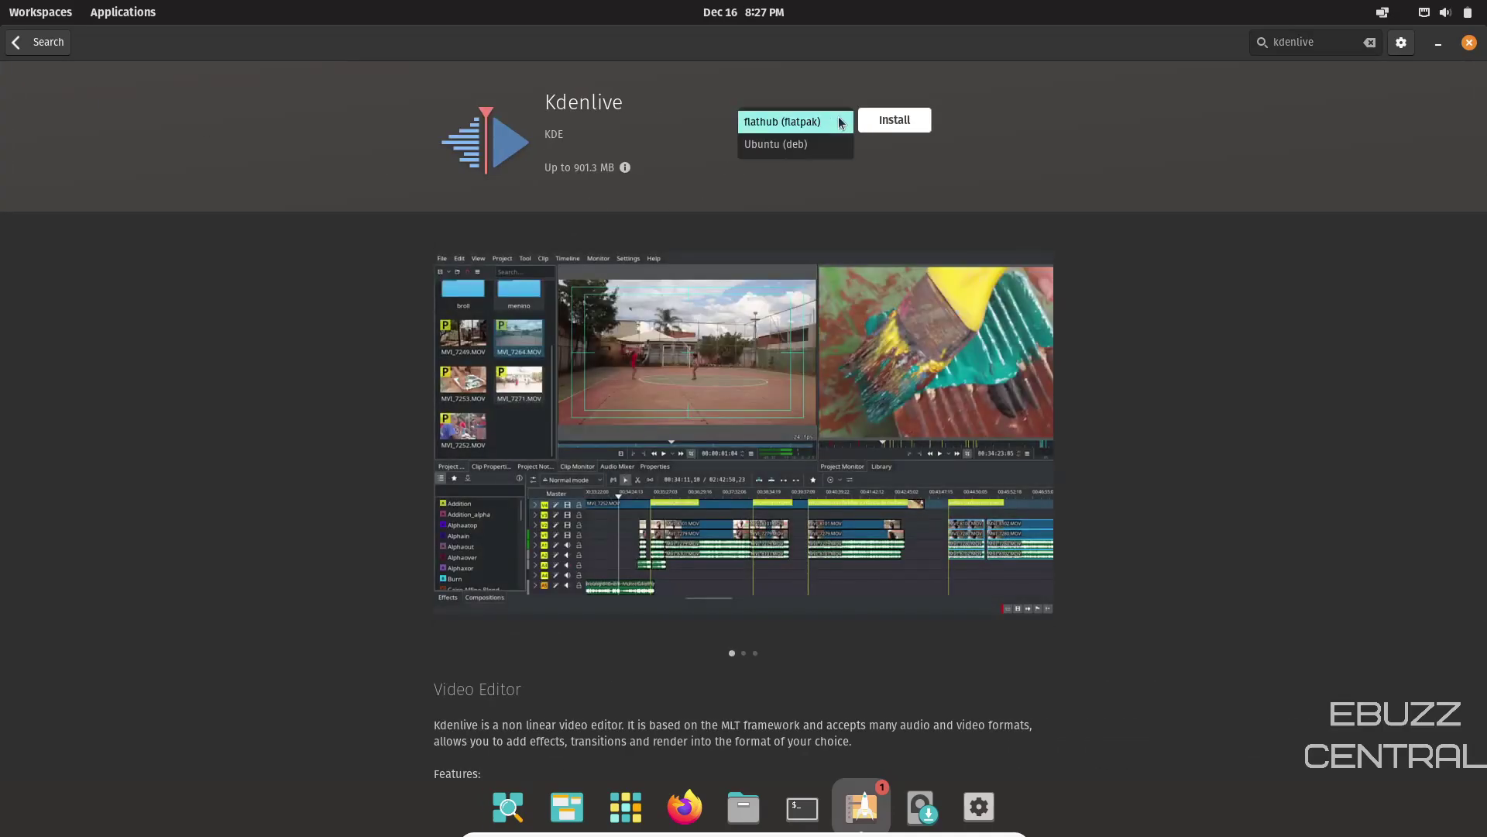
click(664, 175)
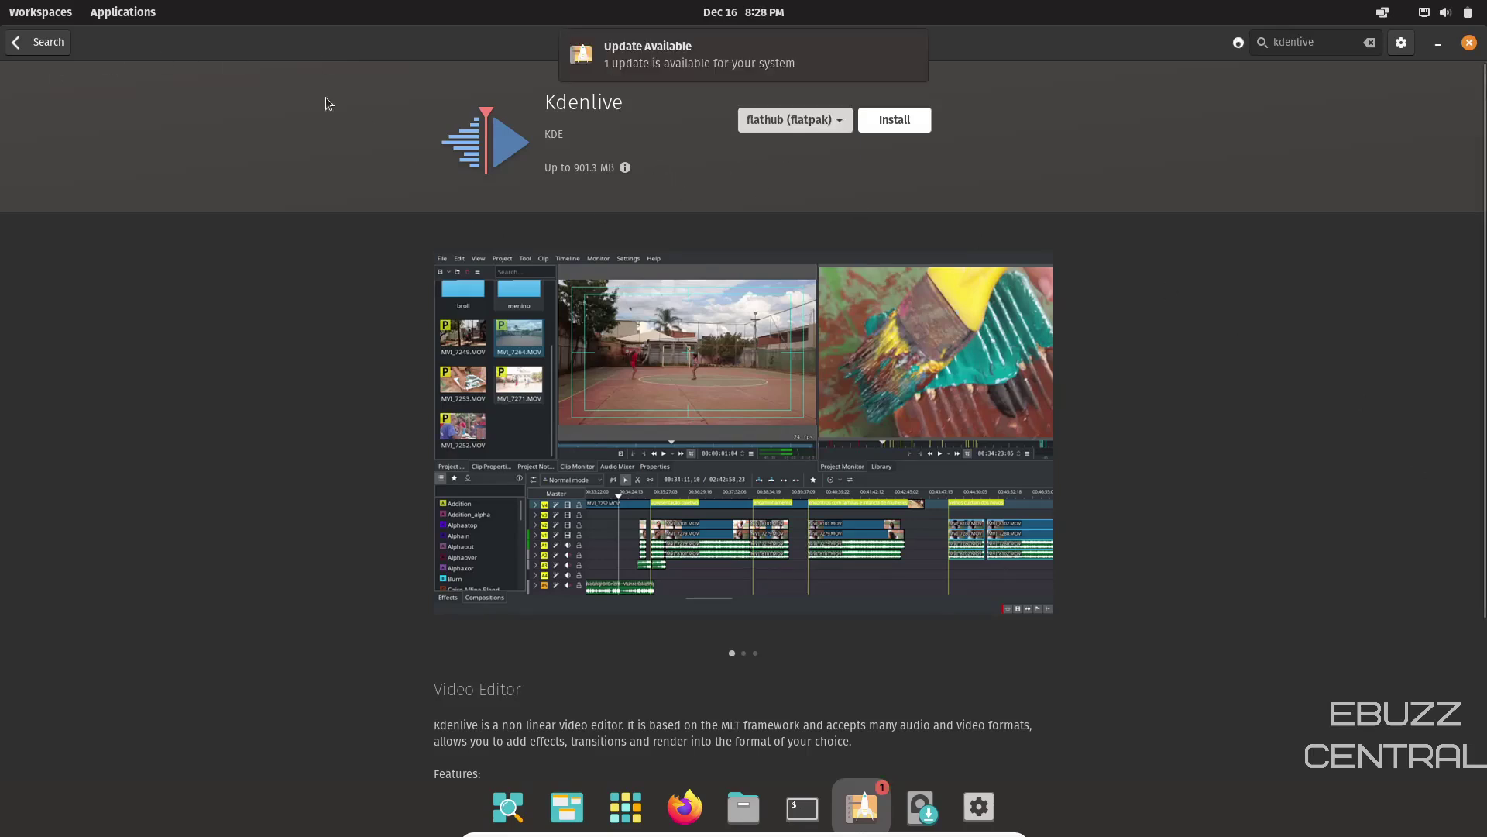
click(34, 47)
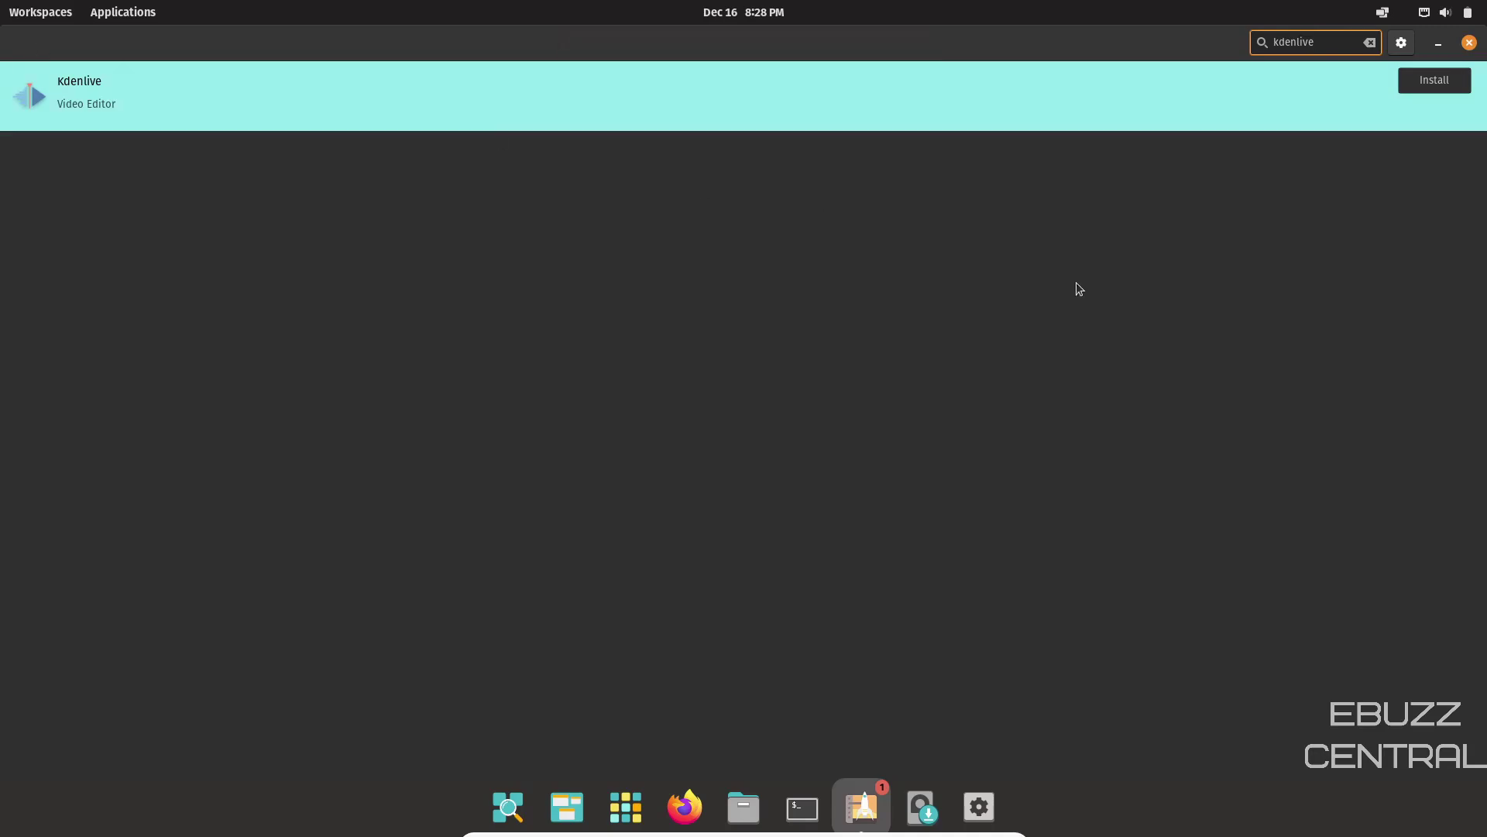
click(1373, 42)
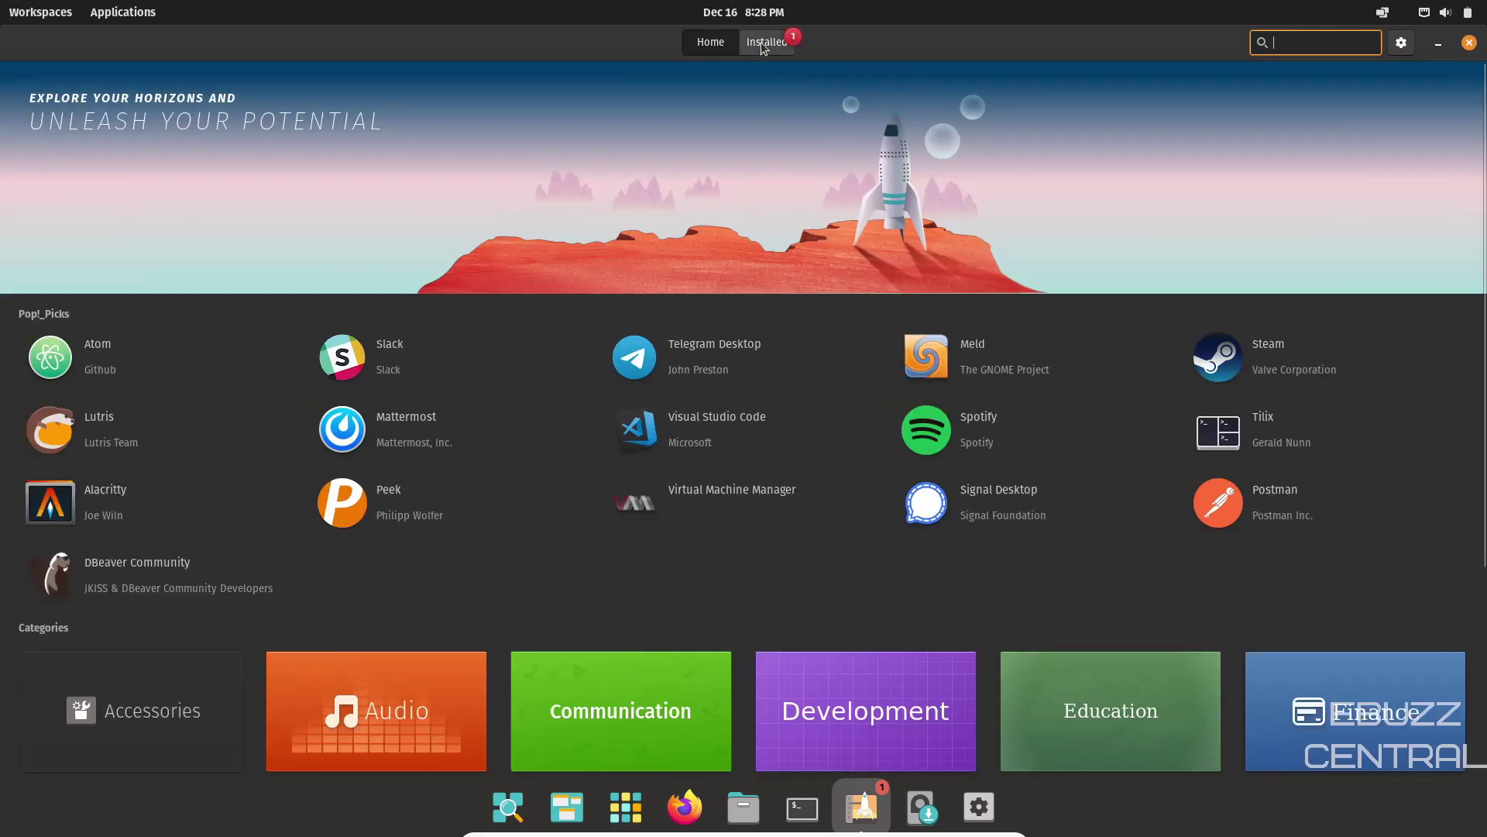
- Review Pop!_Shop's Installed list with its Operating System Updates entry, then close the store
click(762, 43)
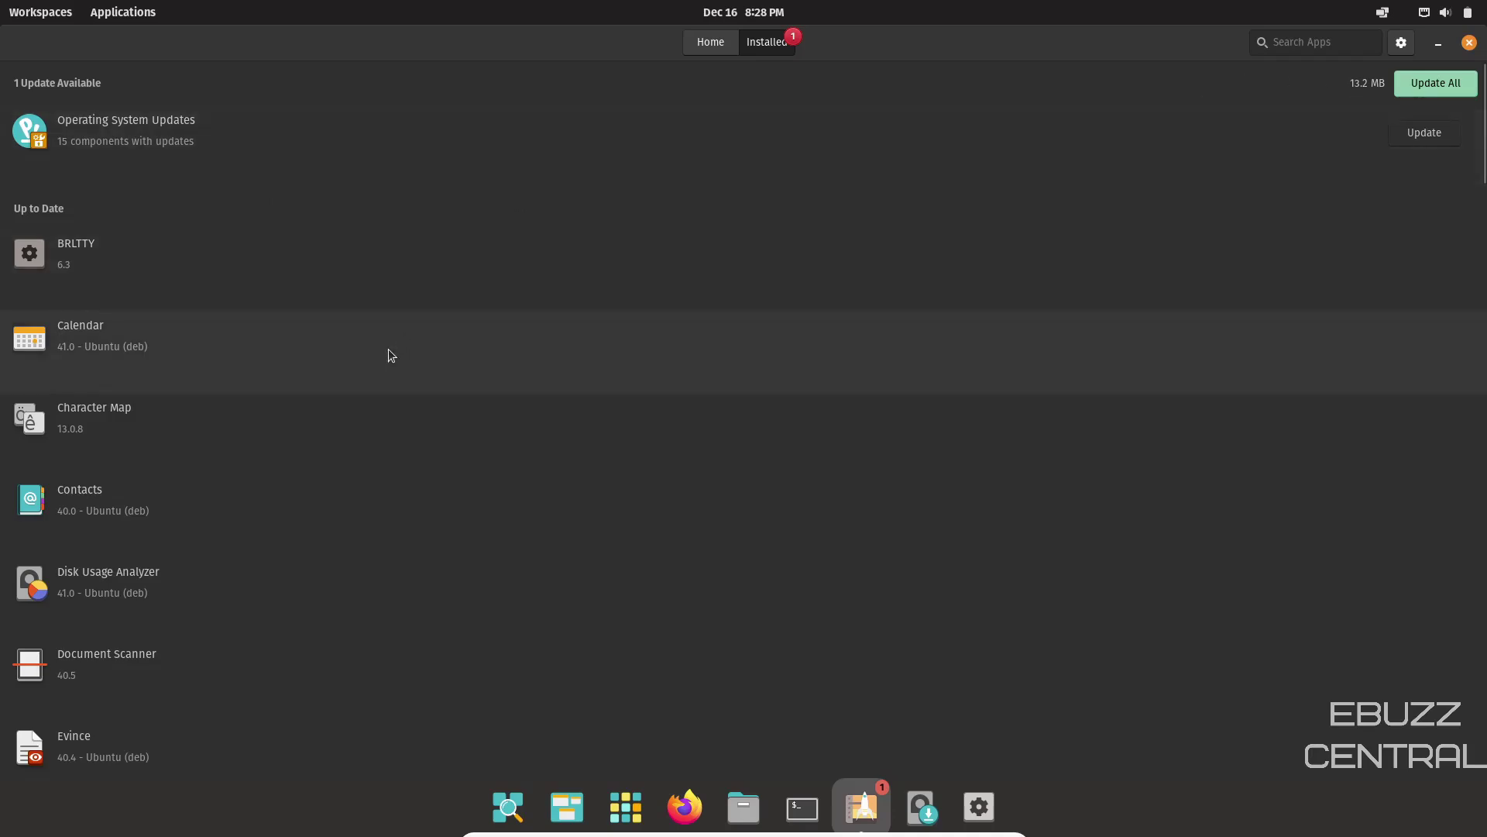
scroll(387, 350, down, 10)
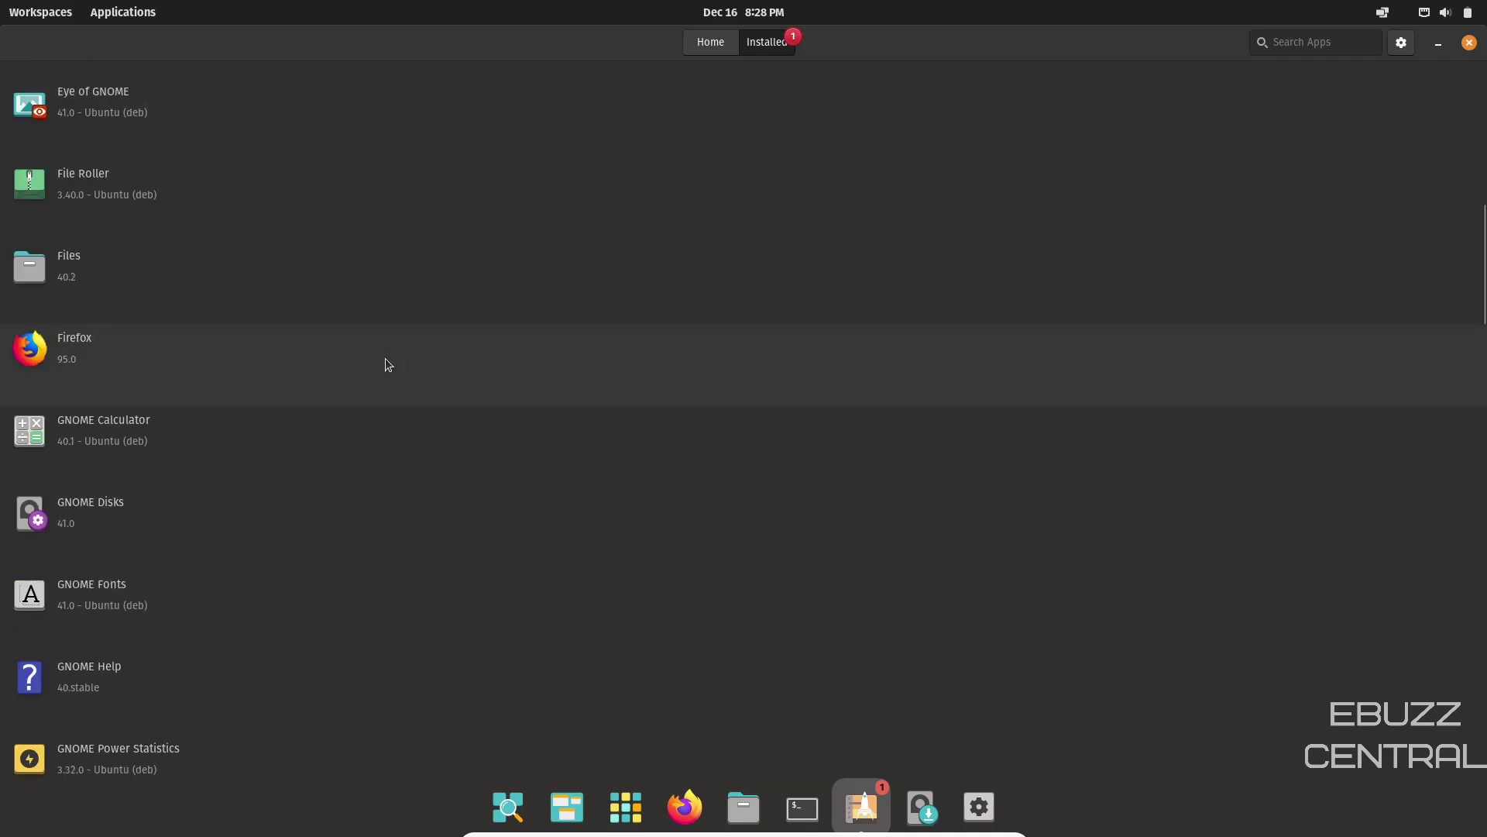
scroll(385, 364, down, 15)
scroll(379, 375, up, 10)
scroll(379, 370, up, 15)
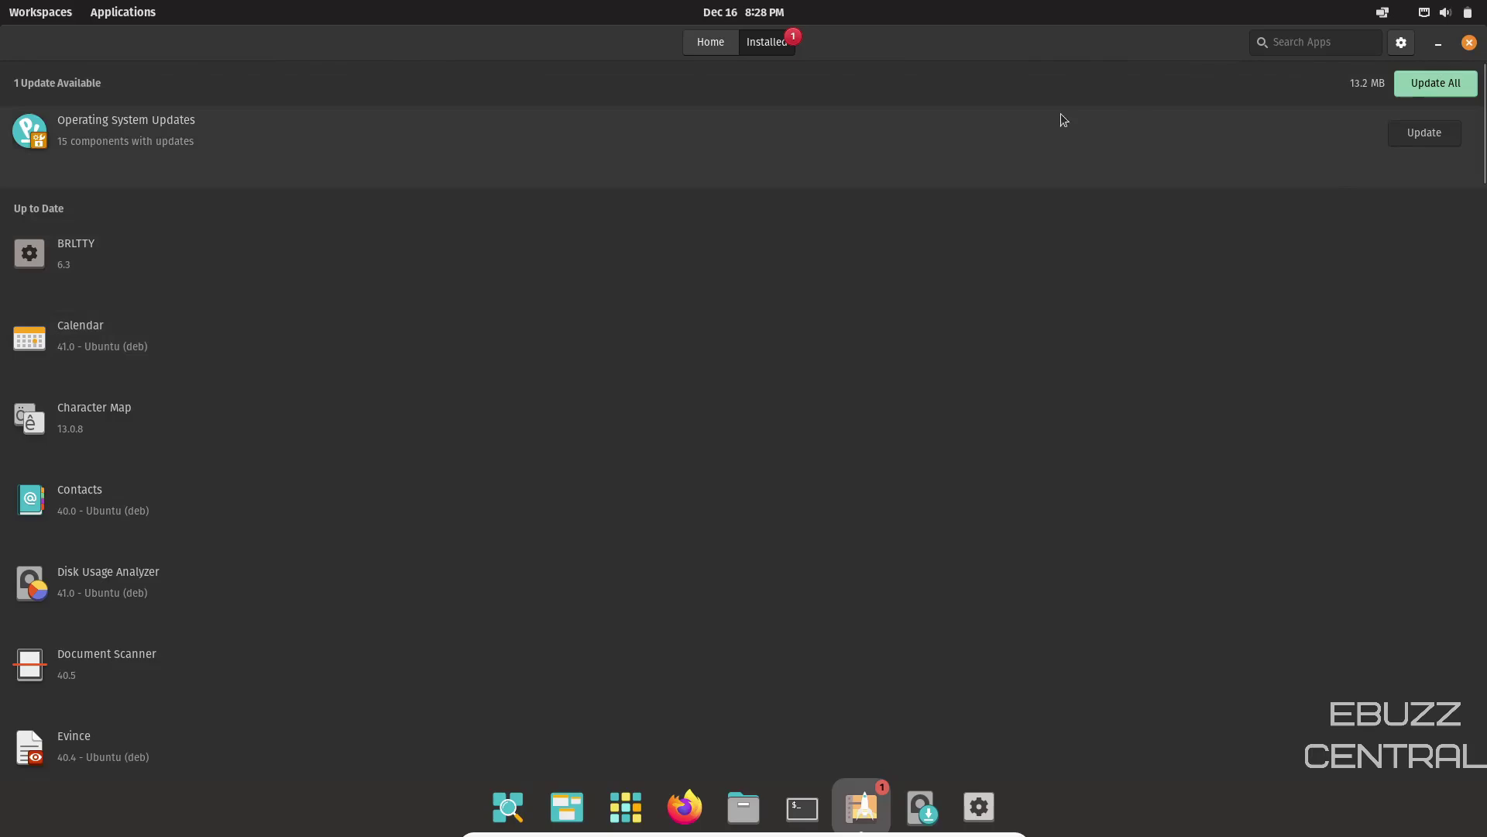
click(710, 43)
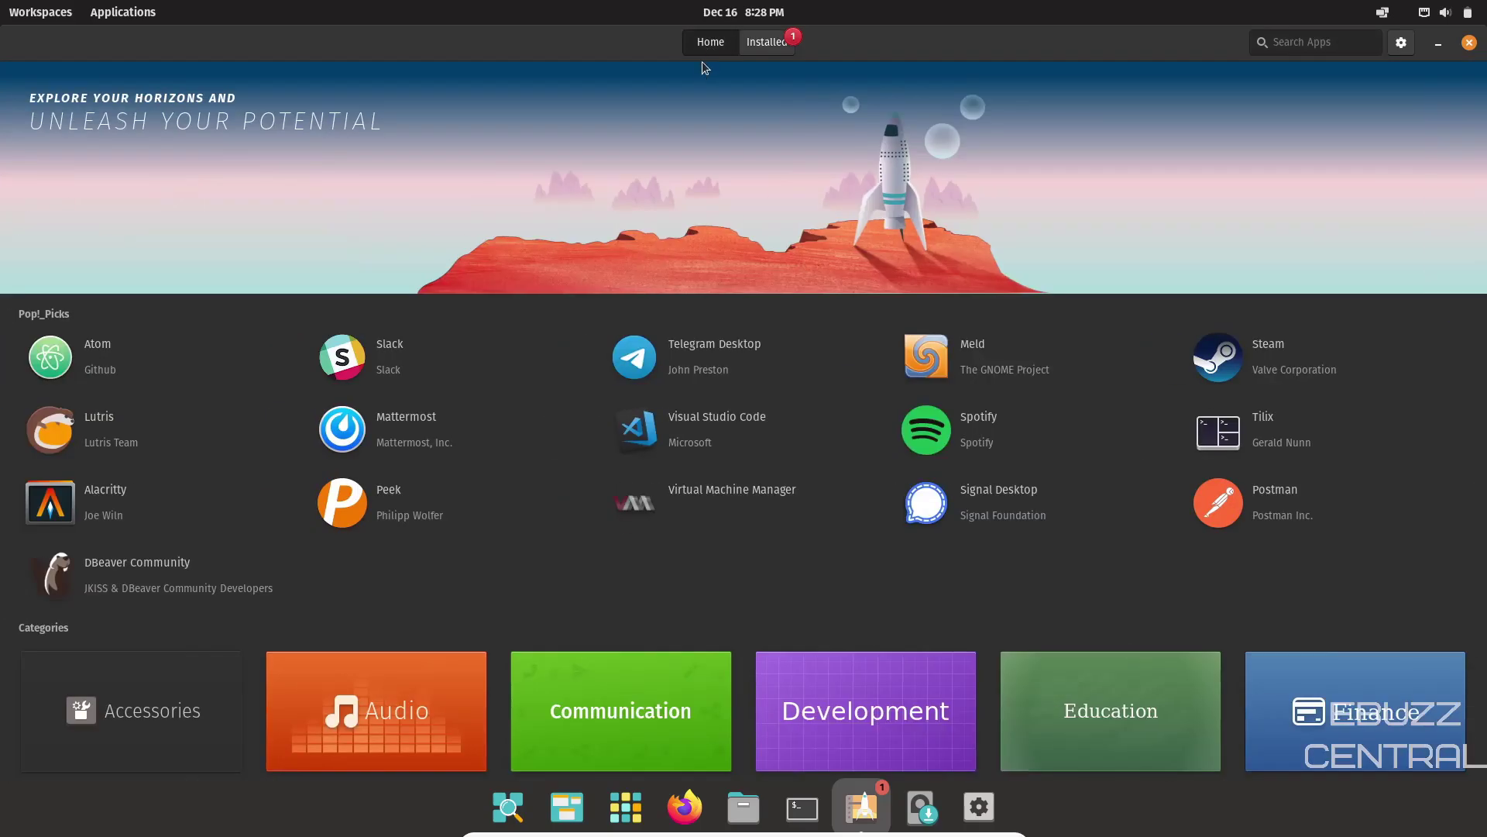
click(1468, 44)
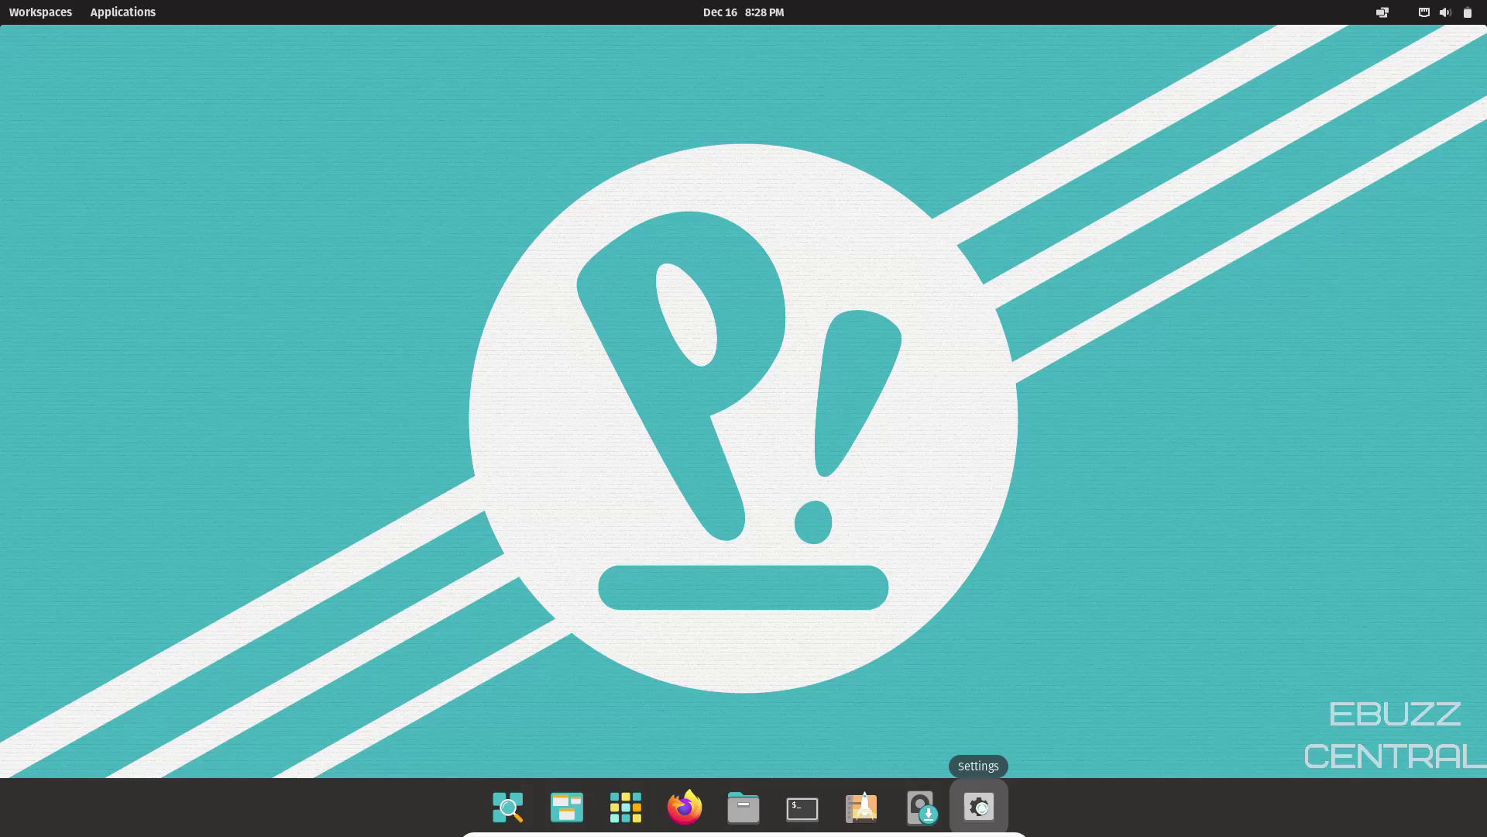
- Open Settings to the Network page showing the 1000 Mb/s wired connection, then go to Bluetooth
click(979, 808)
click(45, 88)
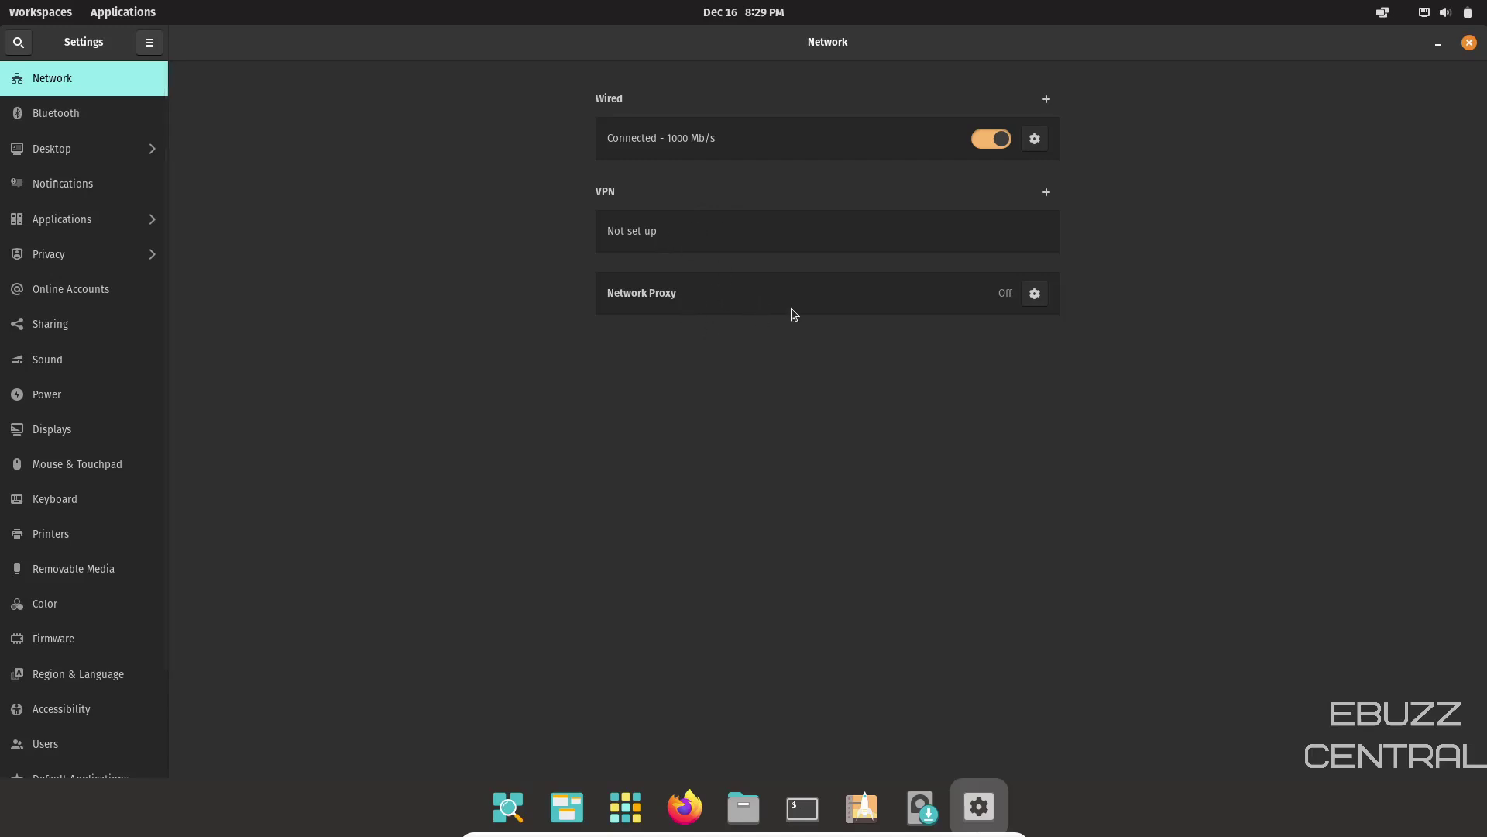
click(56, 114)
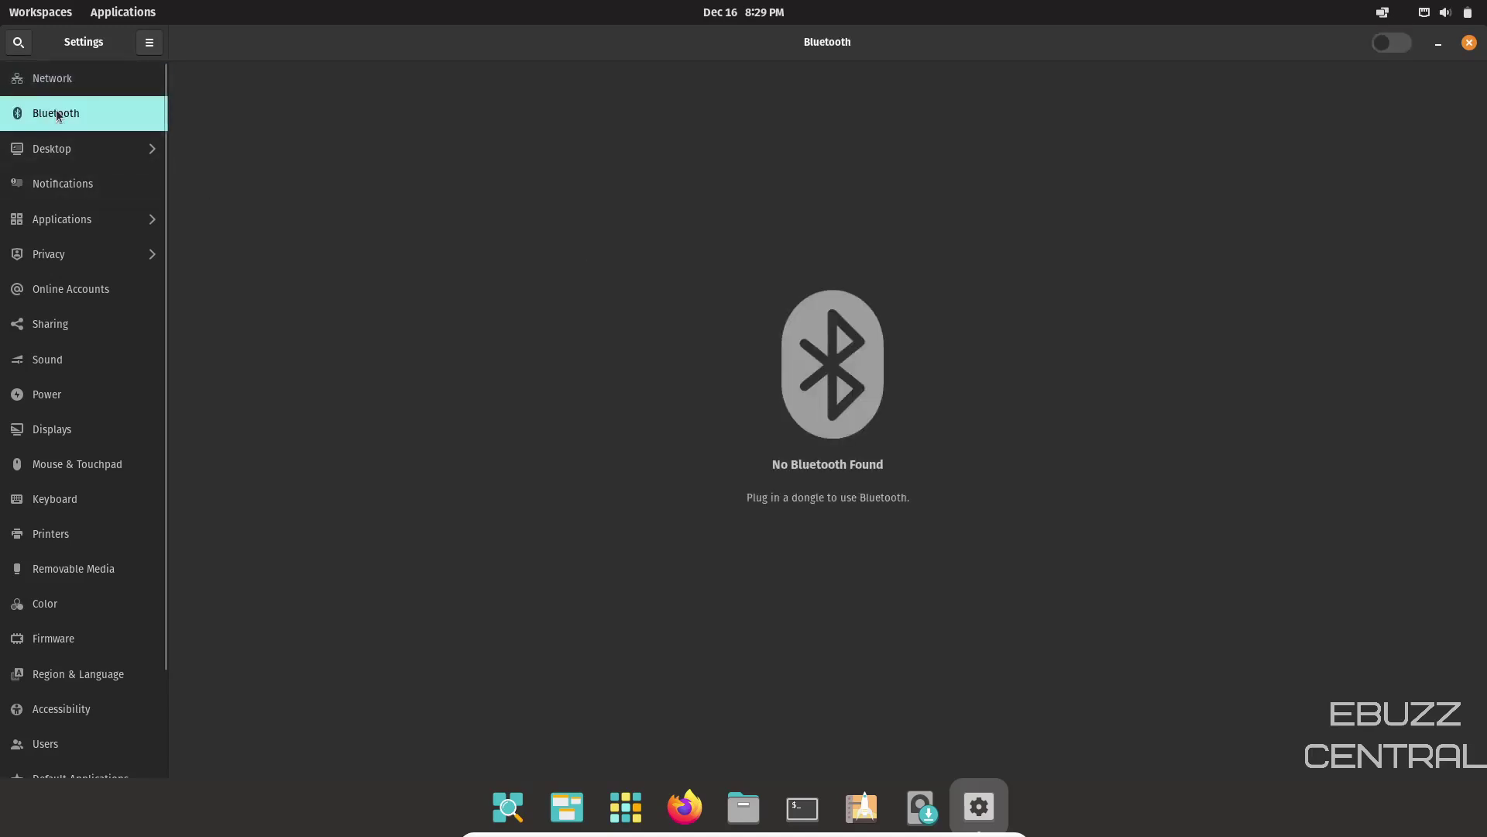
- Go from Bluetooth to Desktop's Background wallpapers, then the Appearance page's Light and Dark styles
click(59, 152)
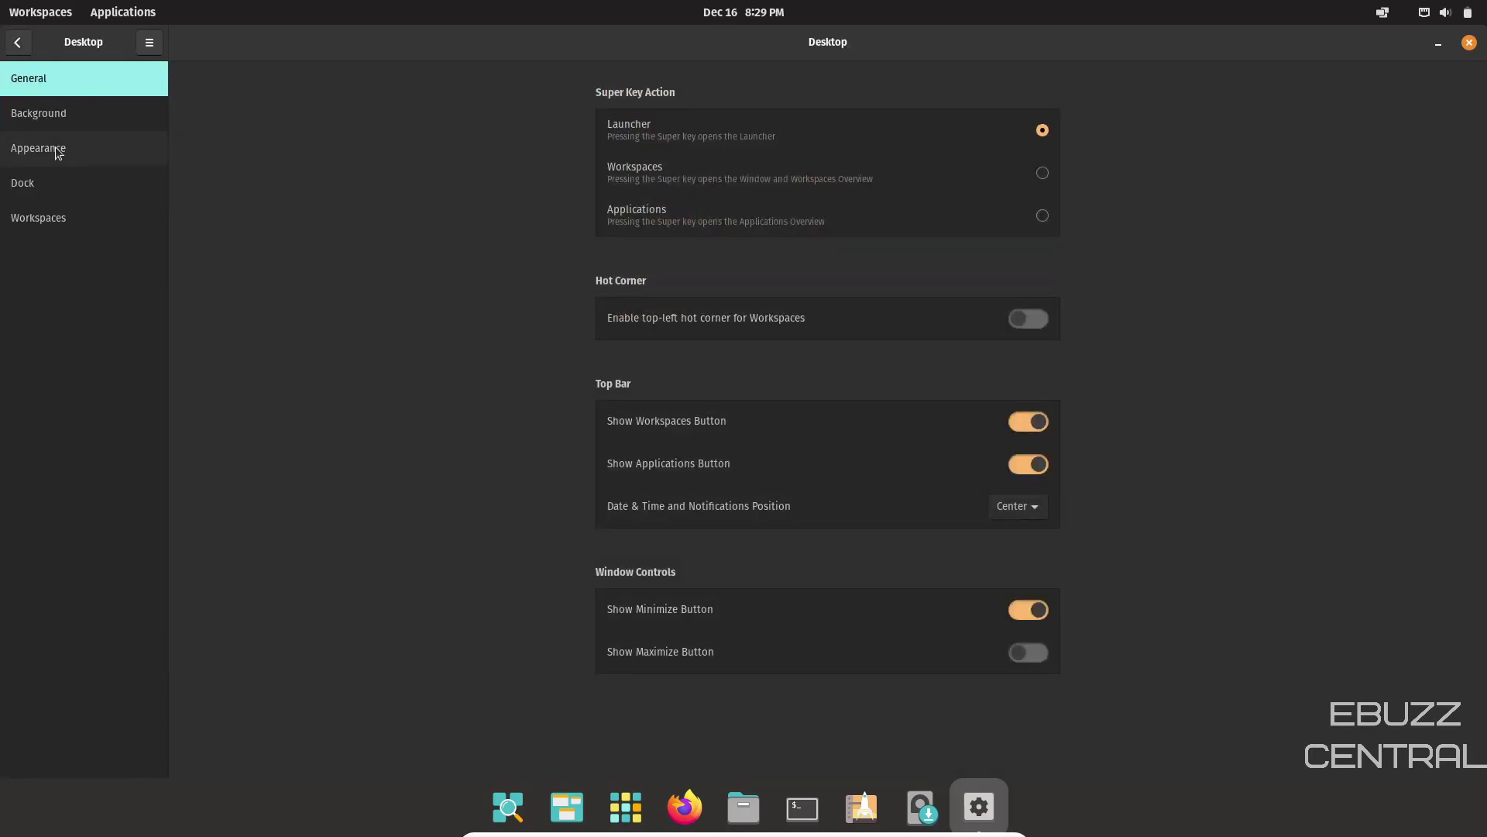
click(55, 124)
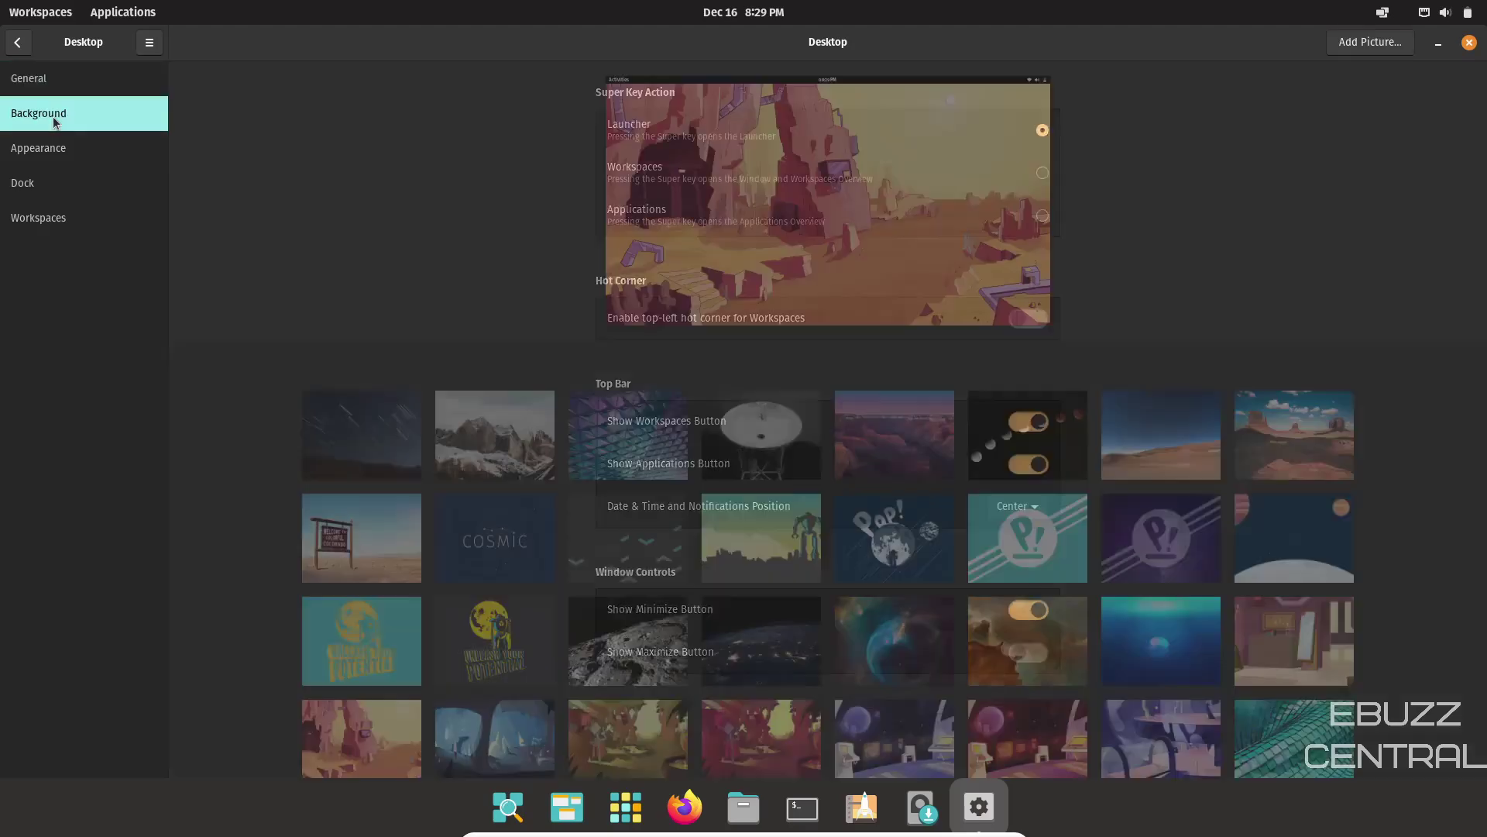
click(87, 147)
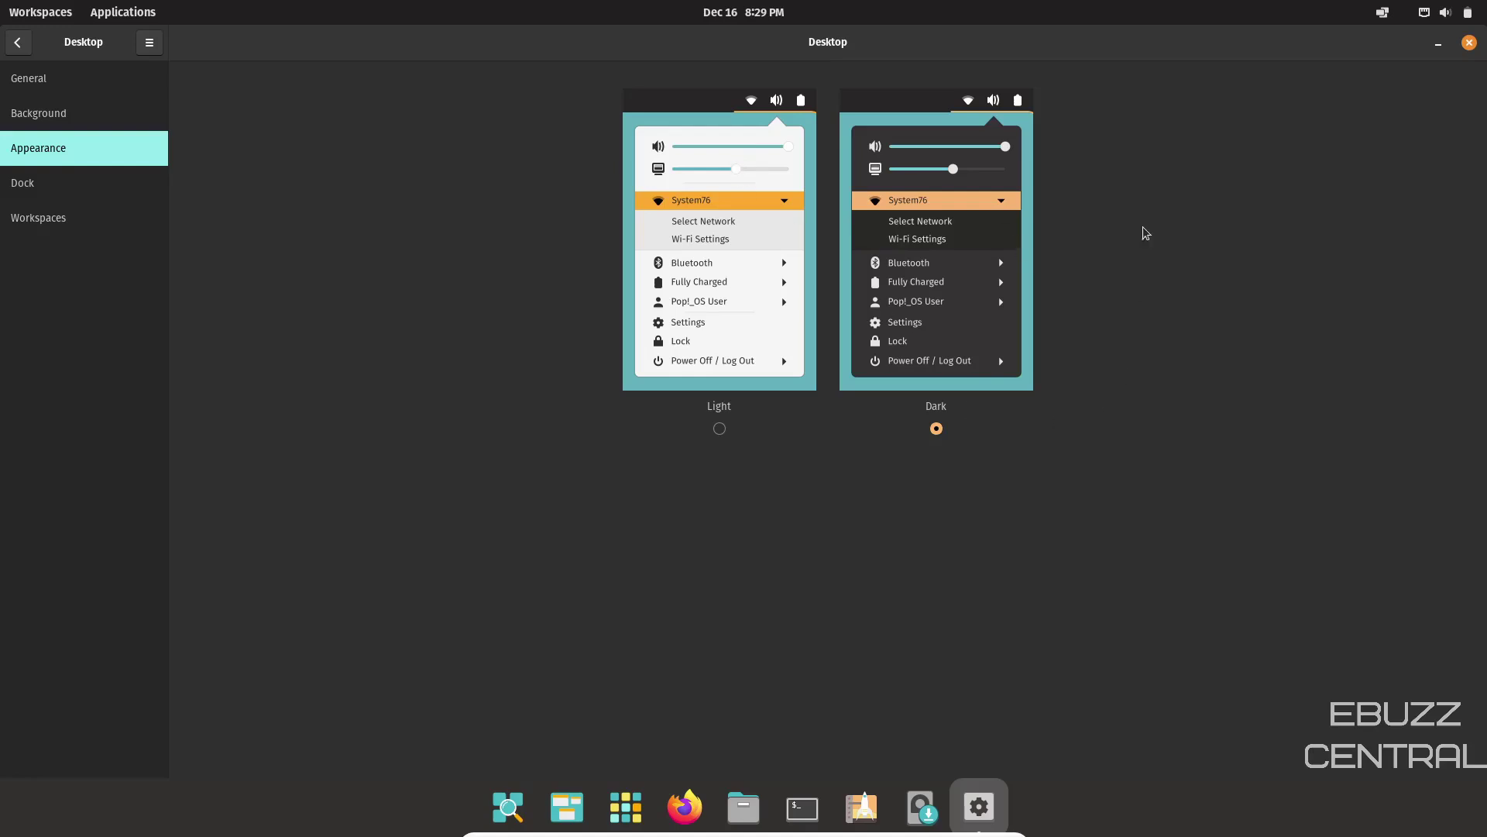
- In Dock settings, toggle the dock off and on, try Always hide, then keep it always visible
click(23, 183)
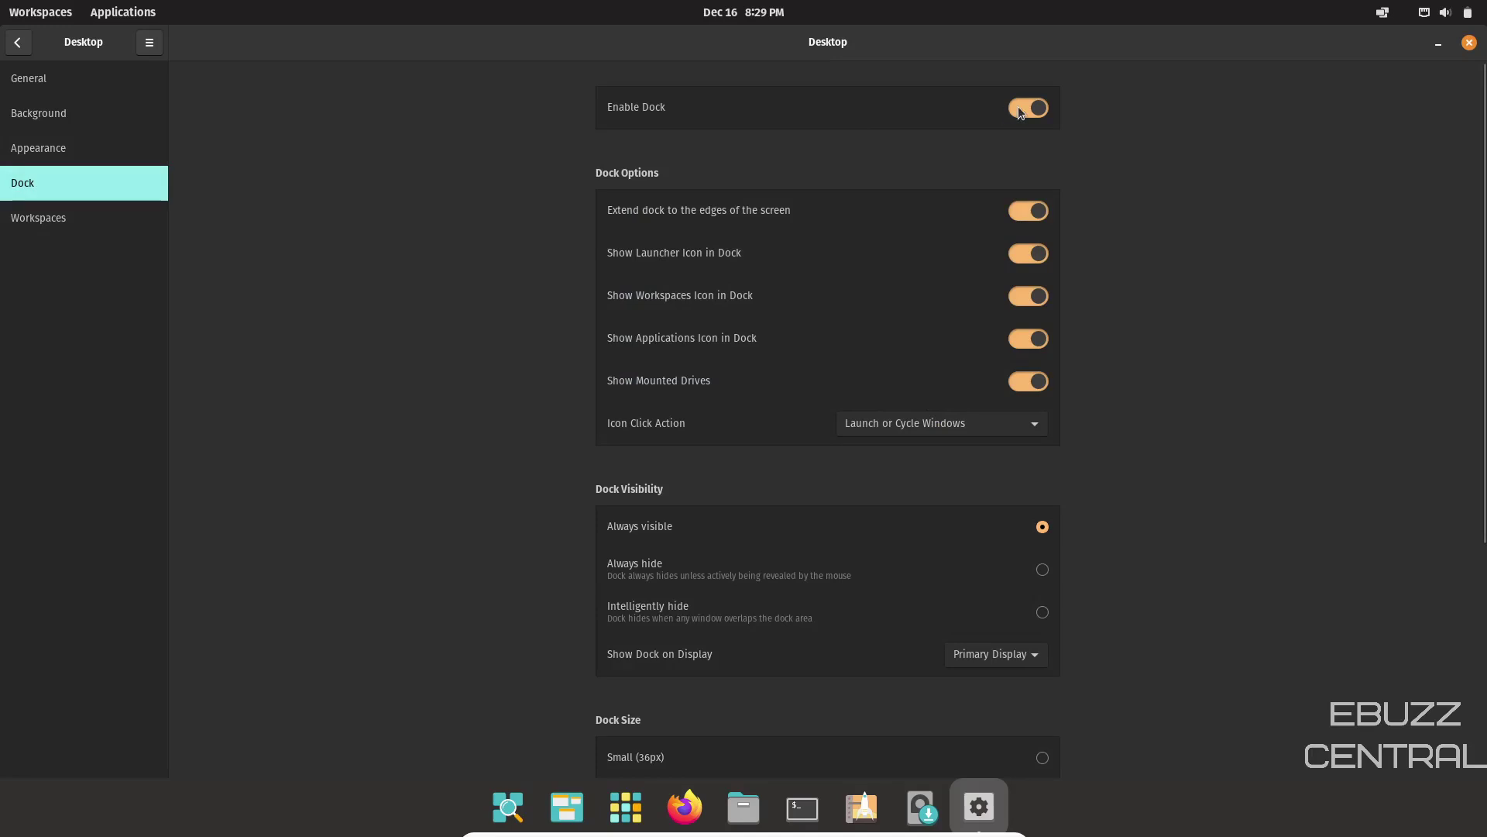
click(1018, 107)
click(1018, 108)
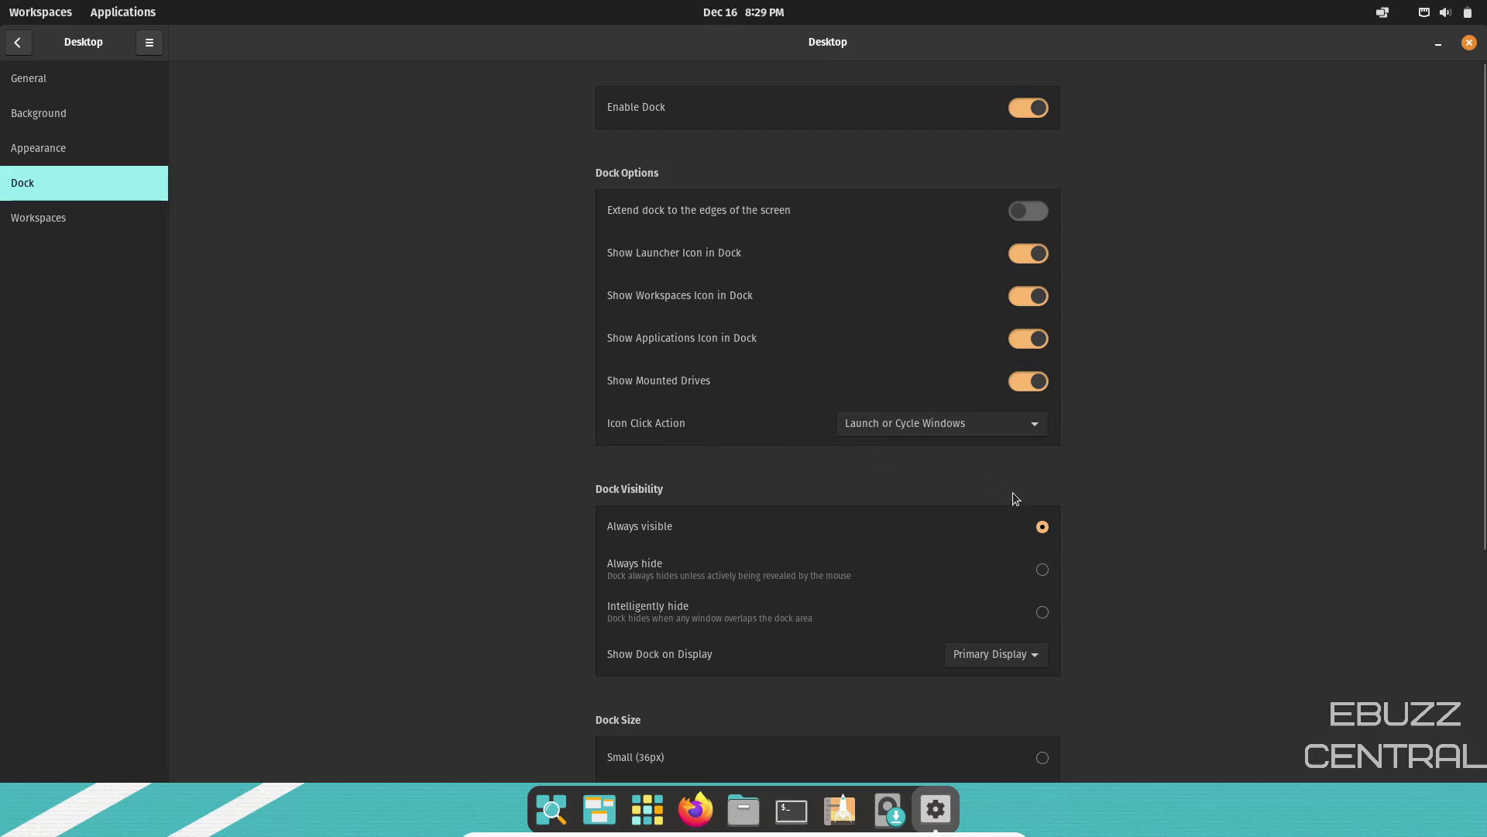
scroll(1466, 464, down, 5)
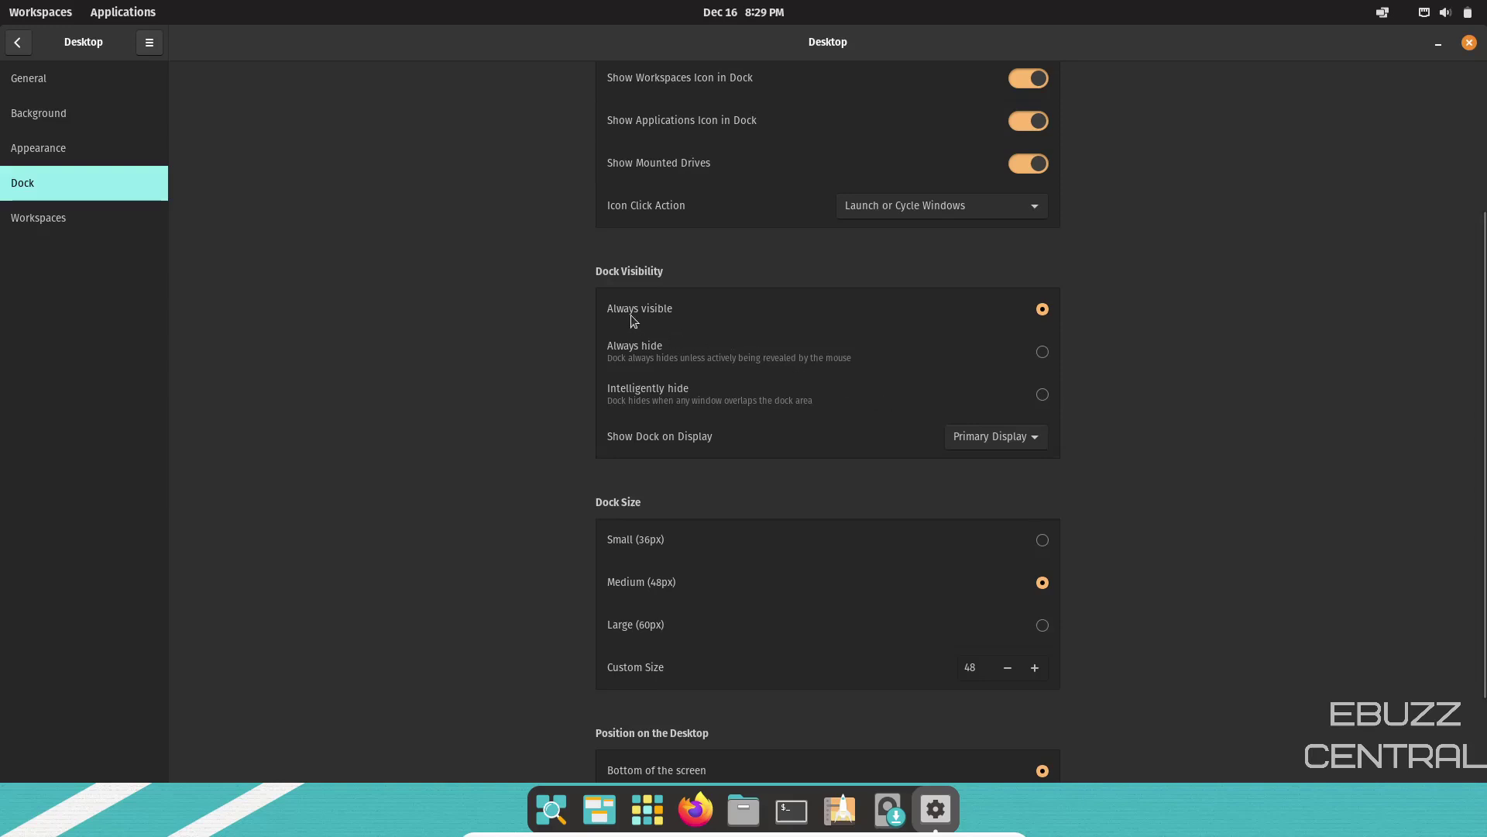
click(1043, 353)
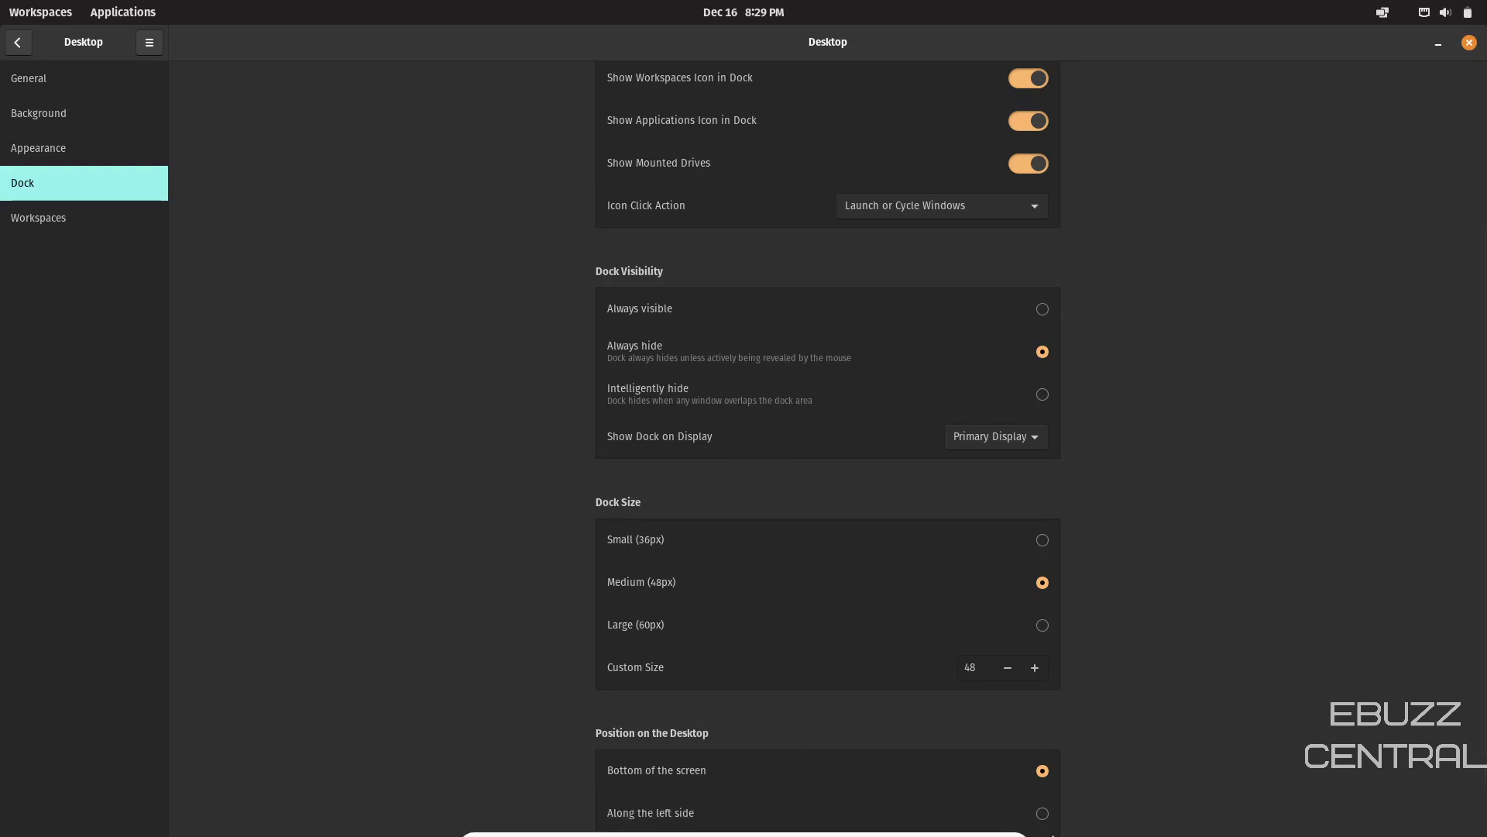
click(1042, 309)
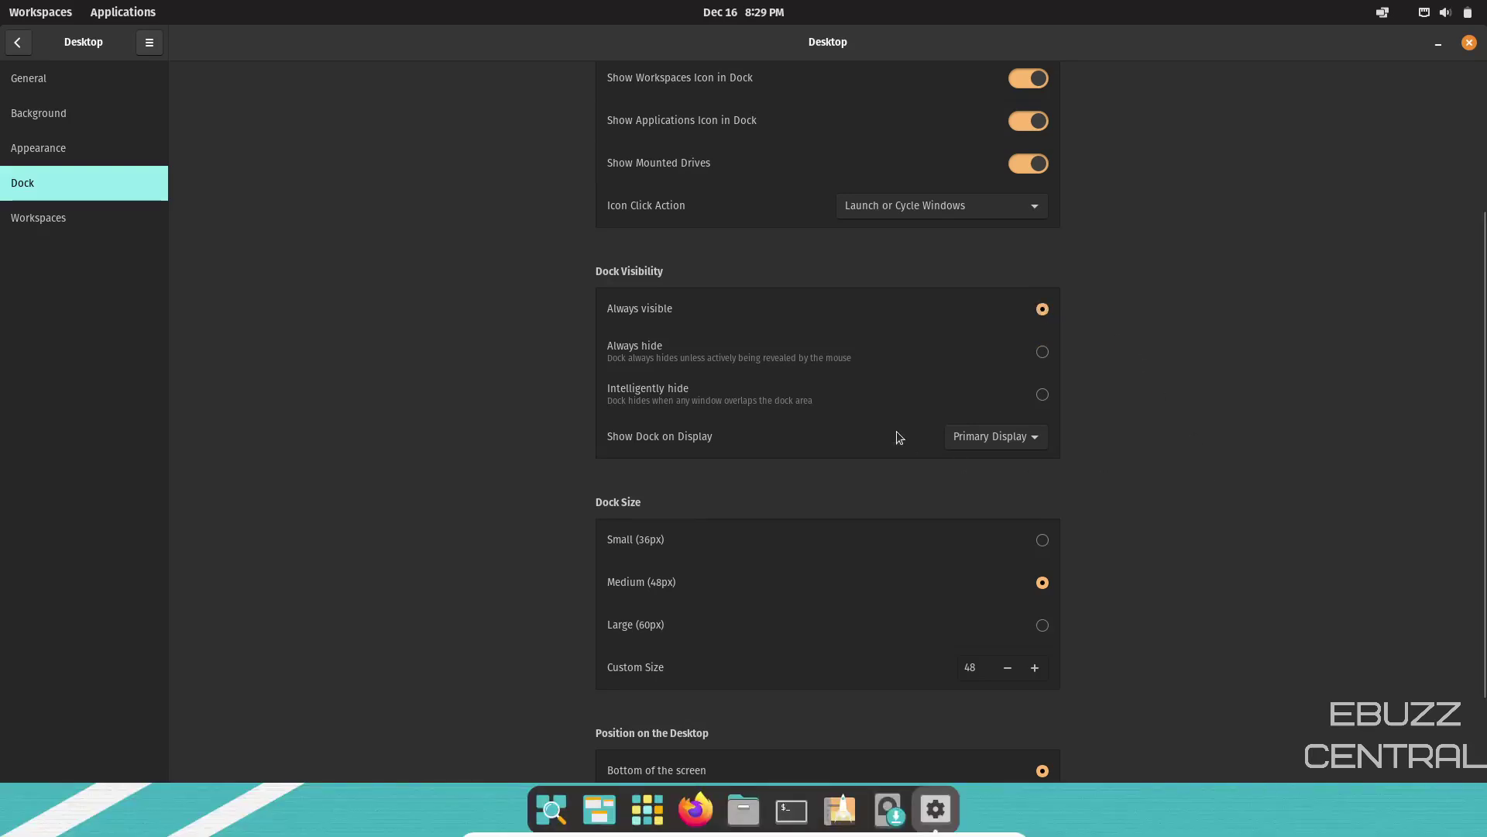
- Try the Small 36px, Large 60px and custom dock sizes, settling on Medium 48px
scroll(898, 438, down, 3)
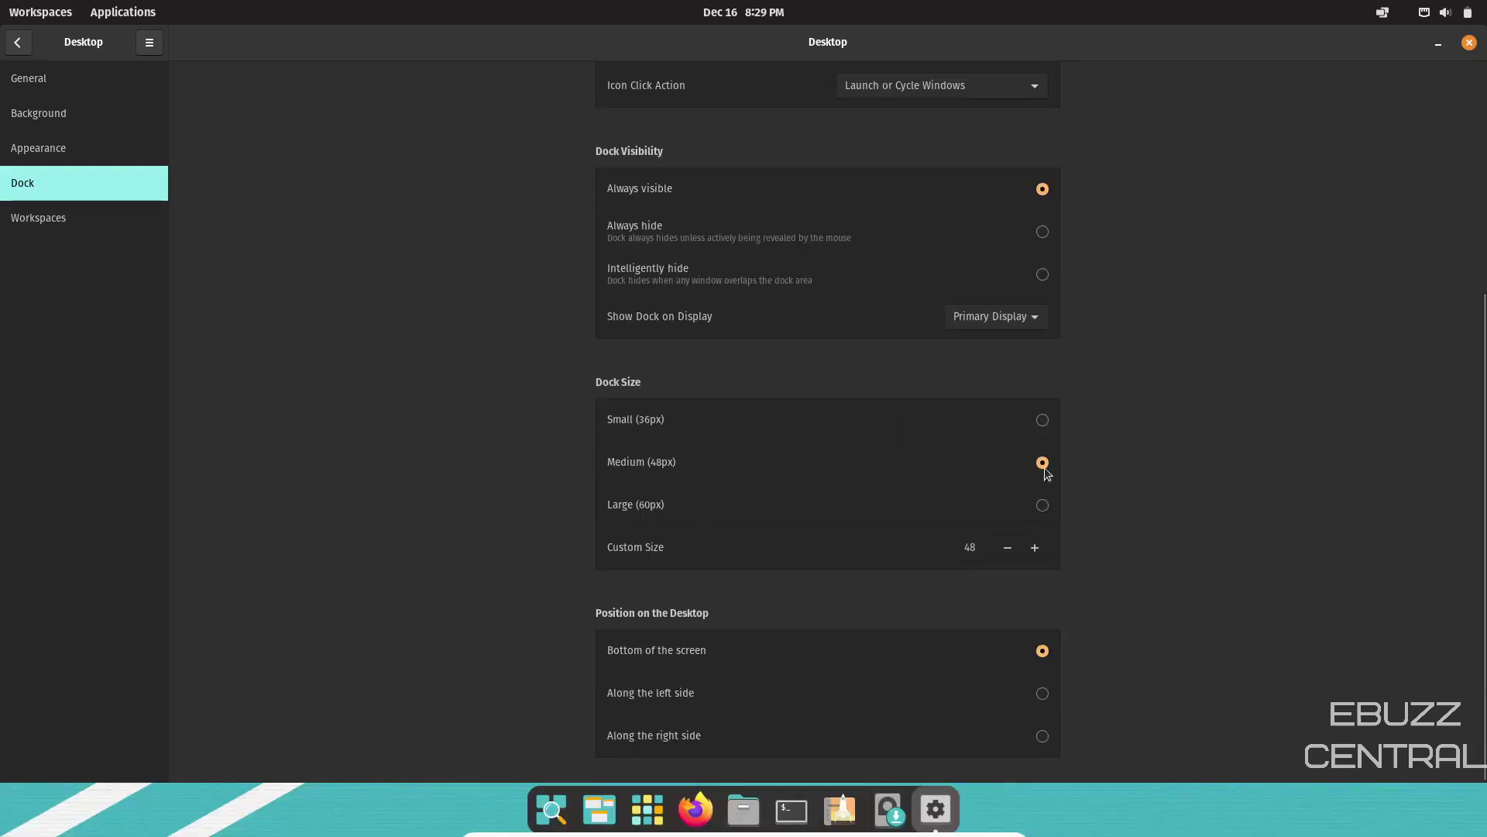
click(1043, 420)
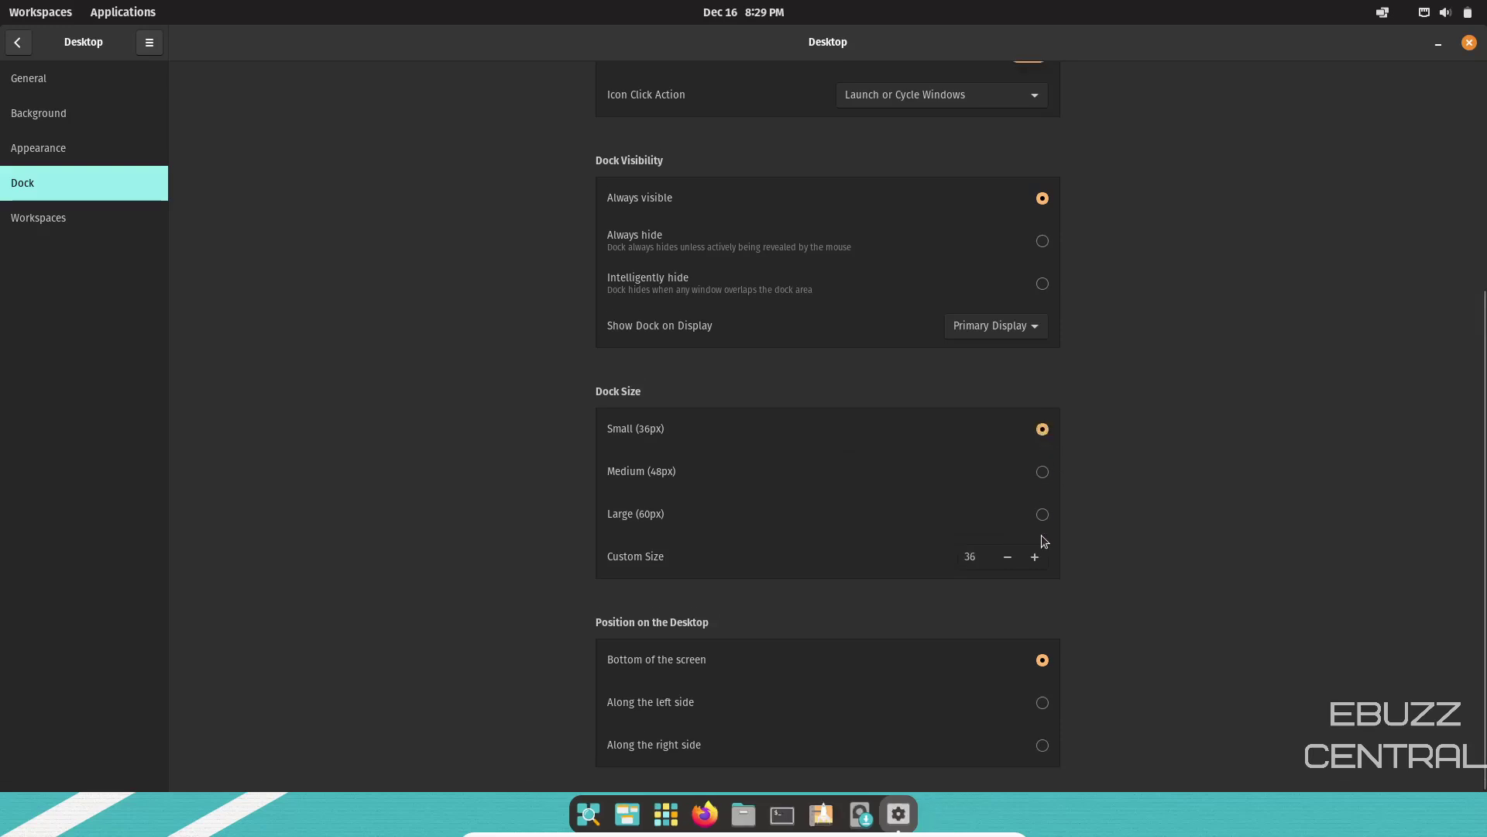
click(1044, 516)
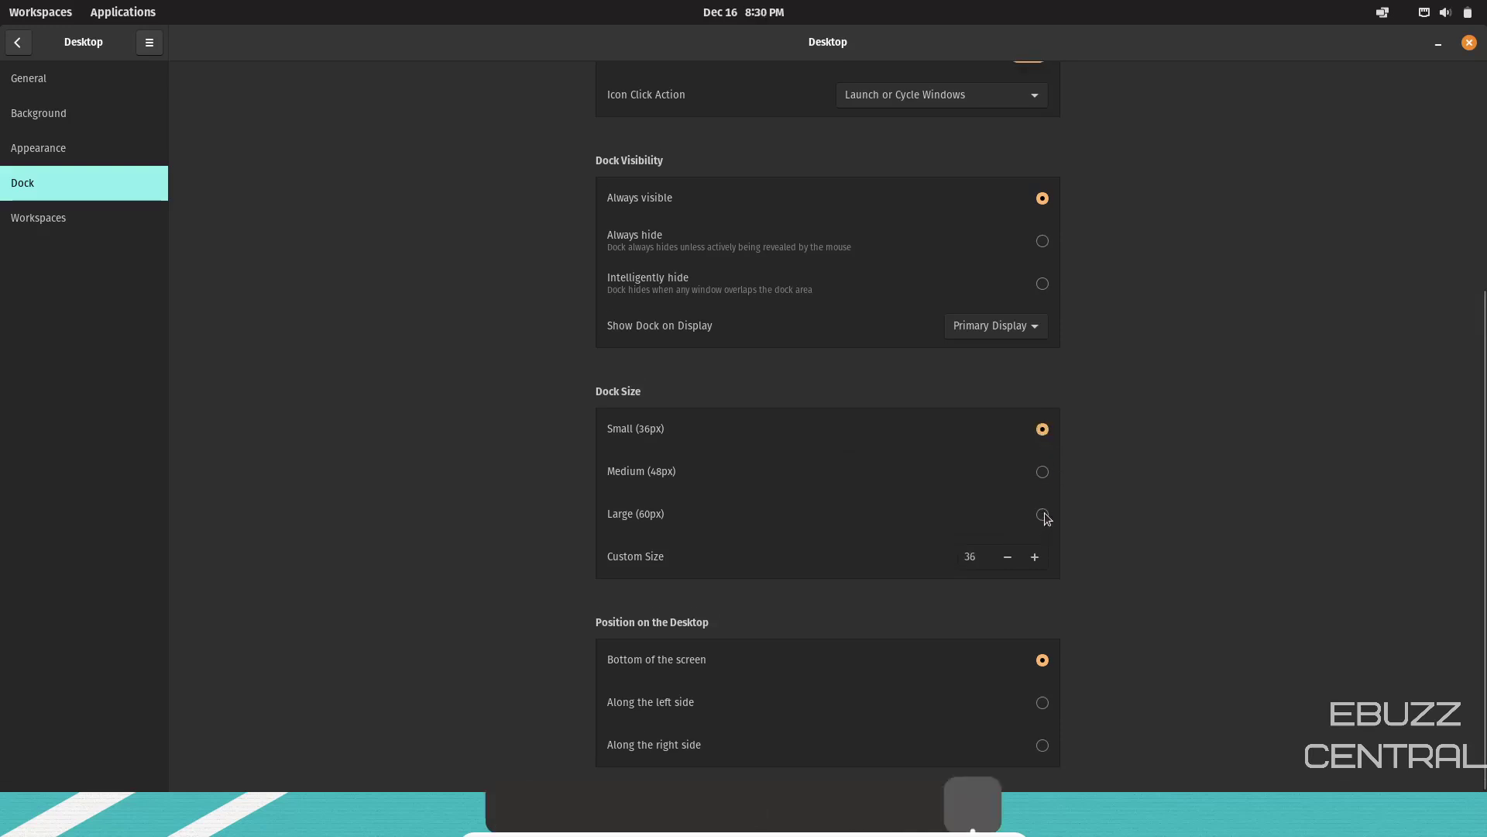
click(1035, 557)
click(1035, 557)
click(1035, 557)
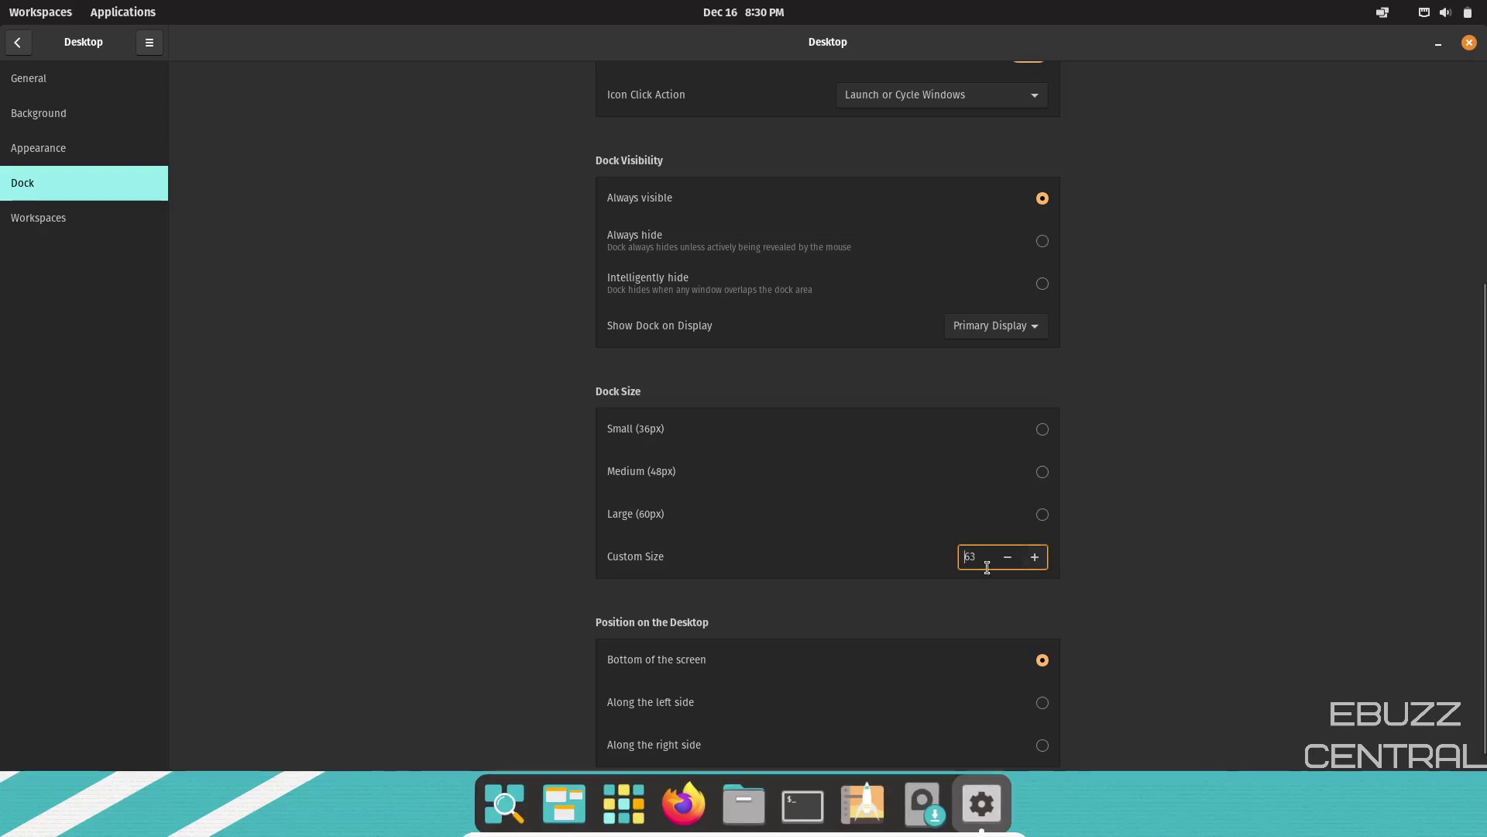
click(1009, 559)
click(1009, 559)
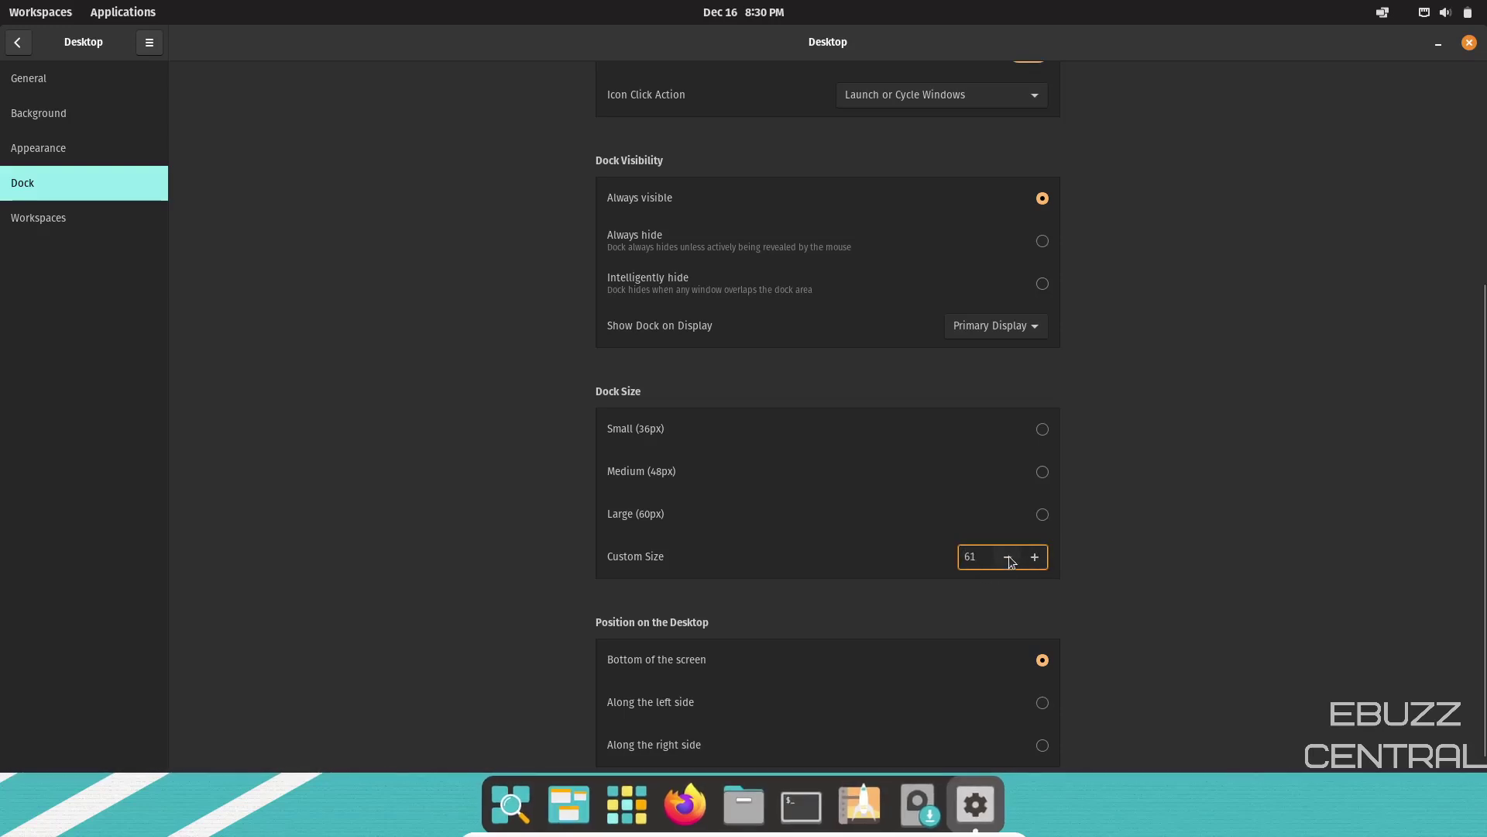
click(1009, 559)
click(1042, 472)
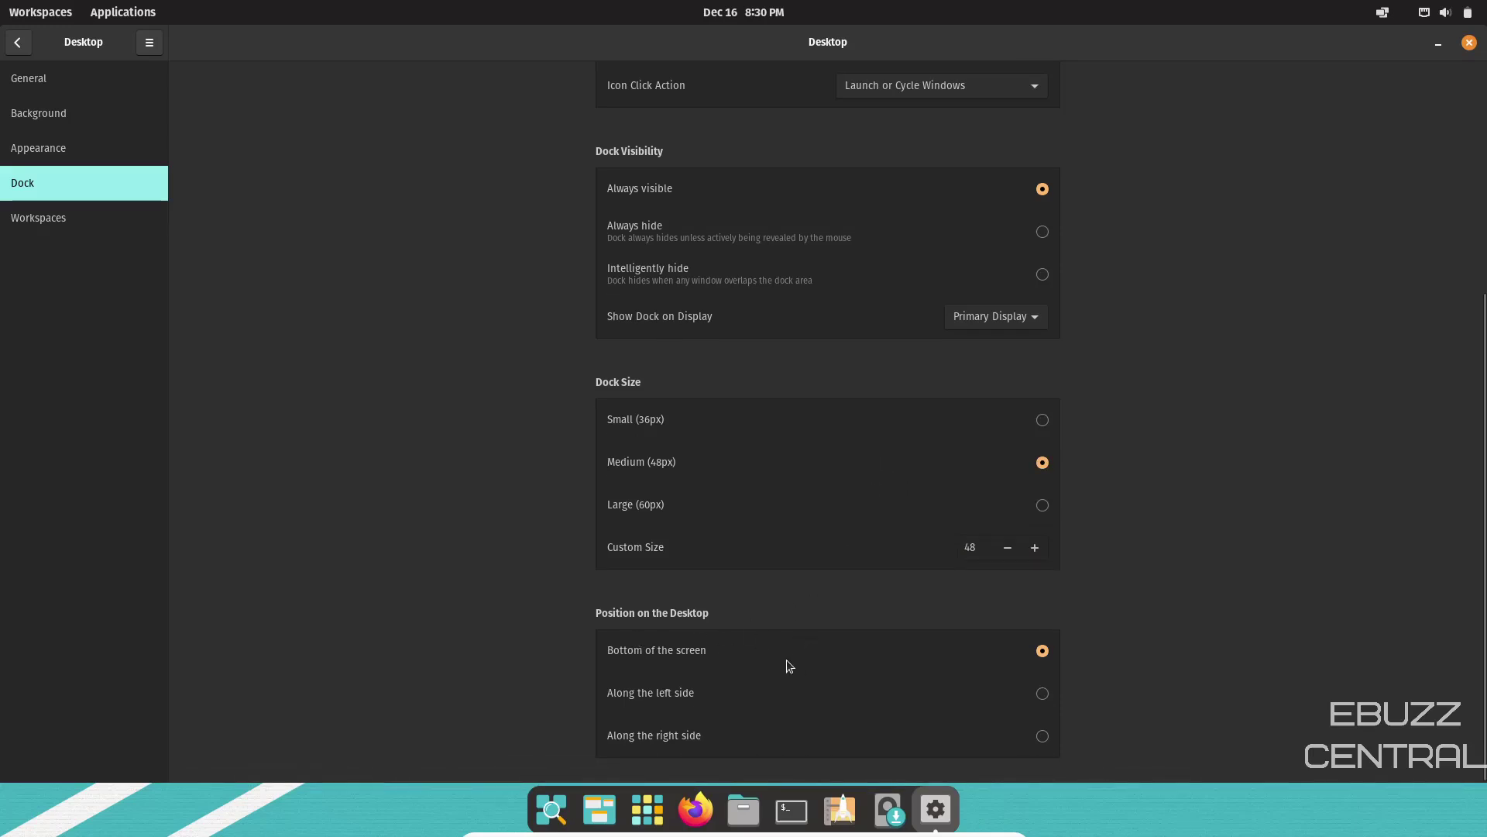
- Move the dock to the left edge, then along the right side of the screen
click(1043, 694)
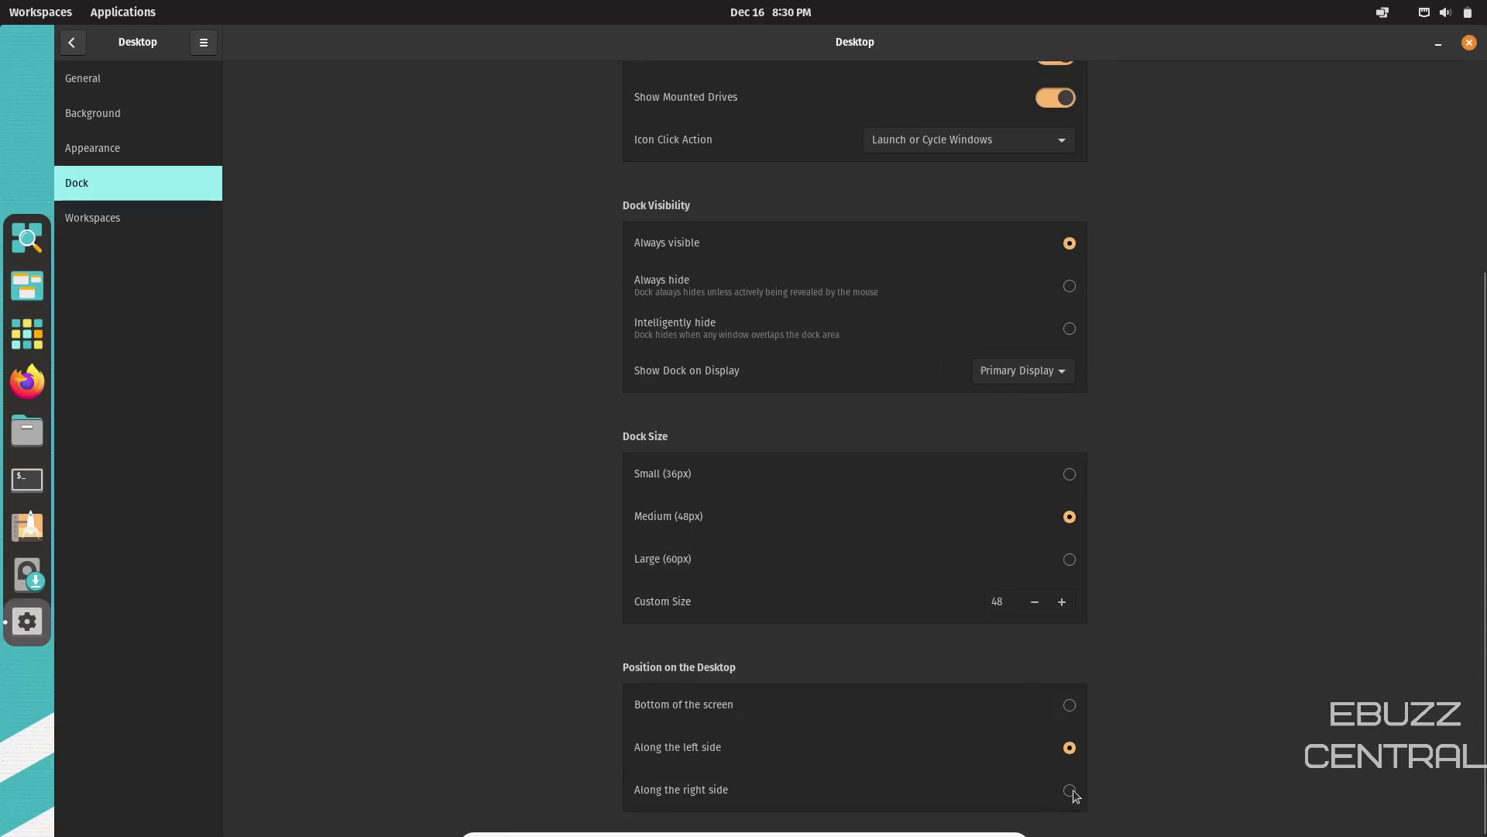
click(1072, 791)
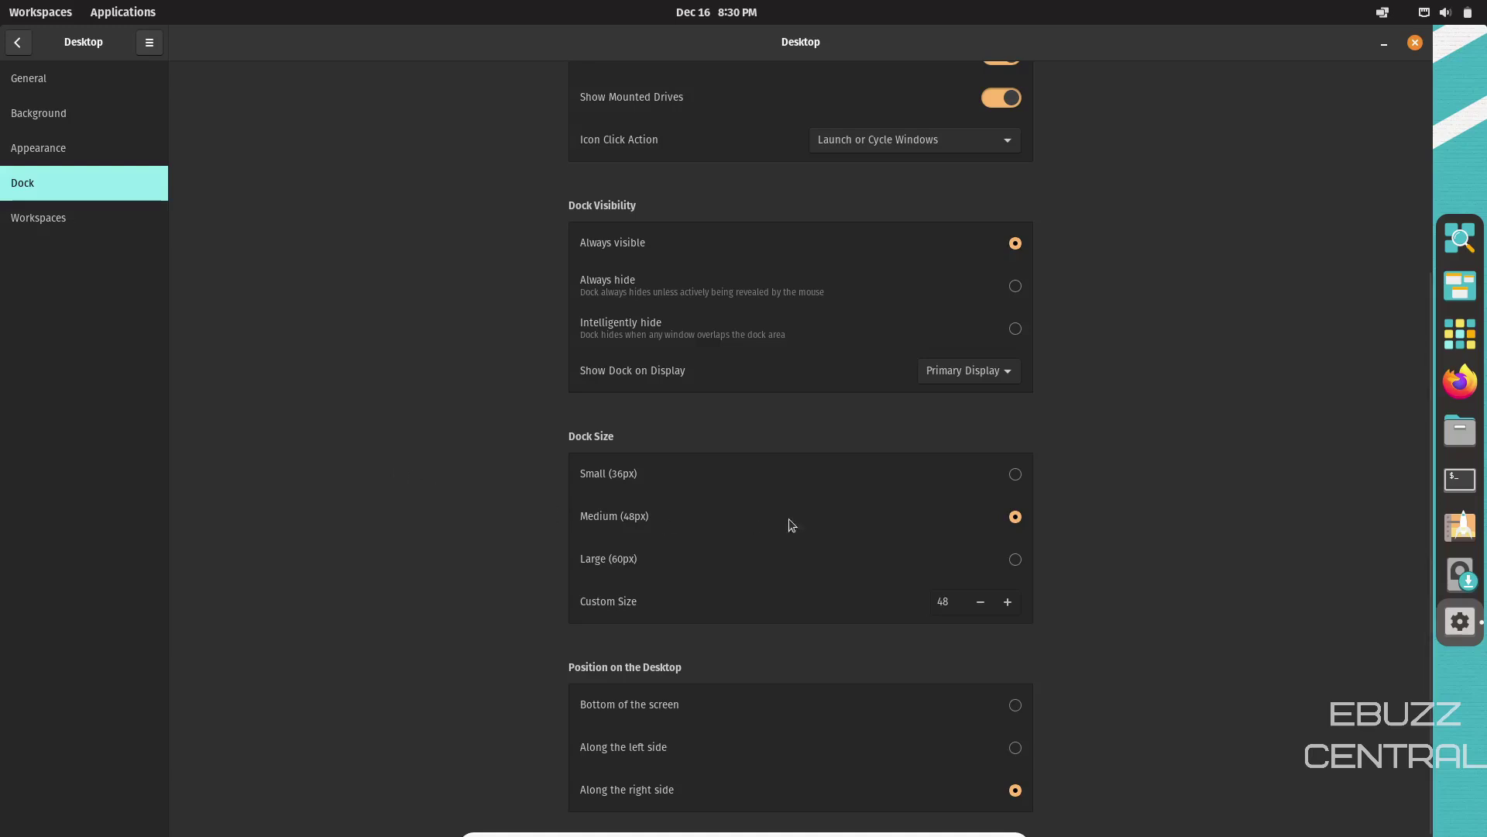
click(15, 223)
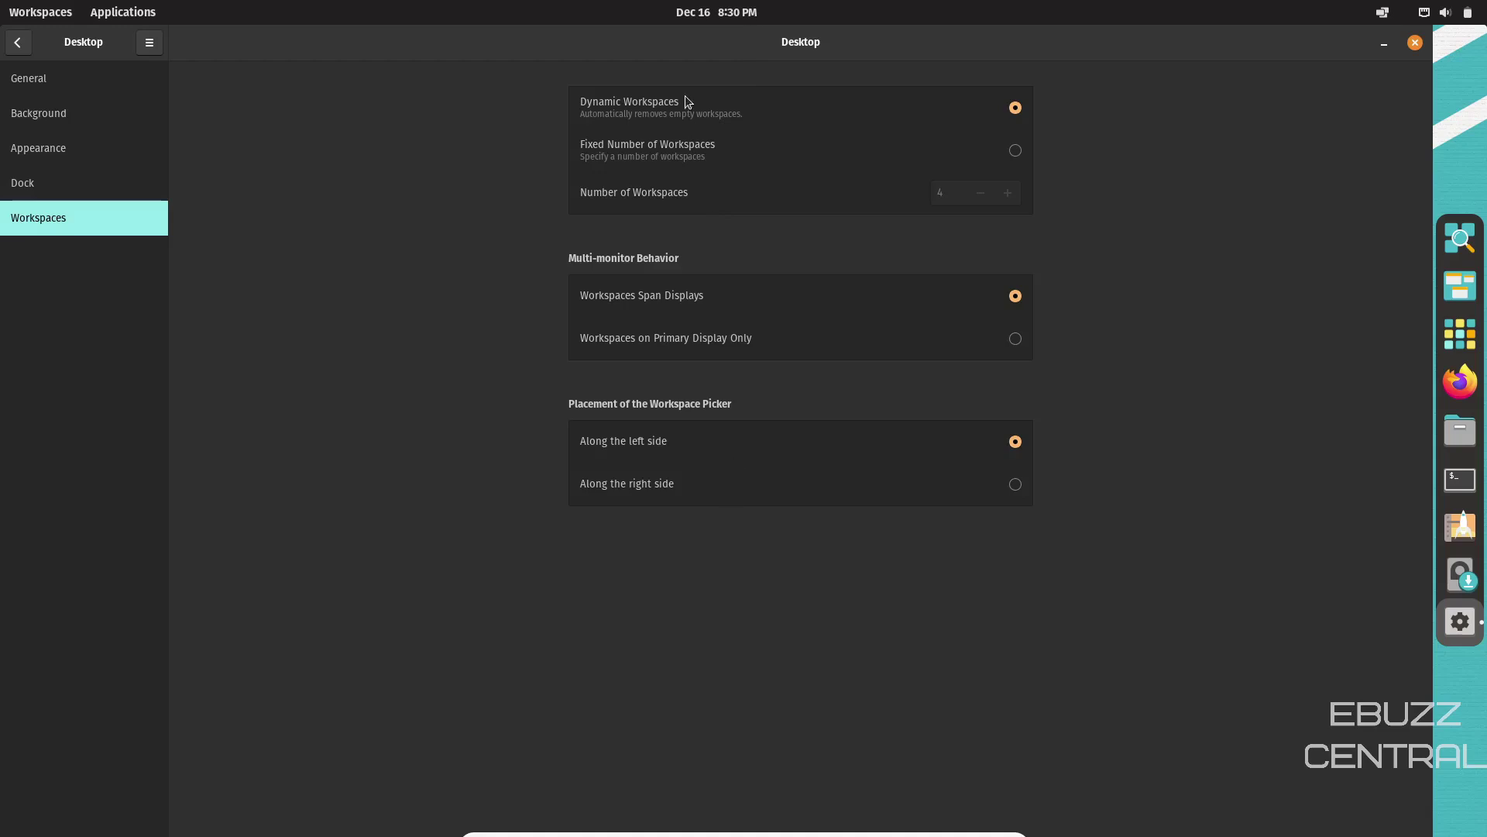
- Pass through Notifications to Privacy and switch off Connectivity Checking
click(17, 41)
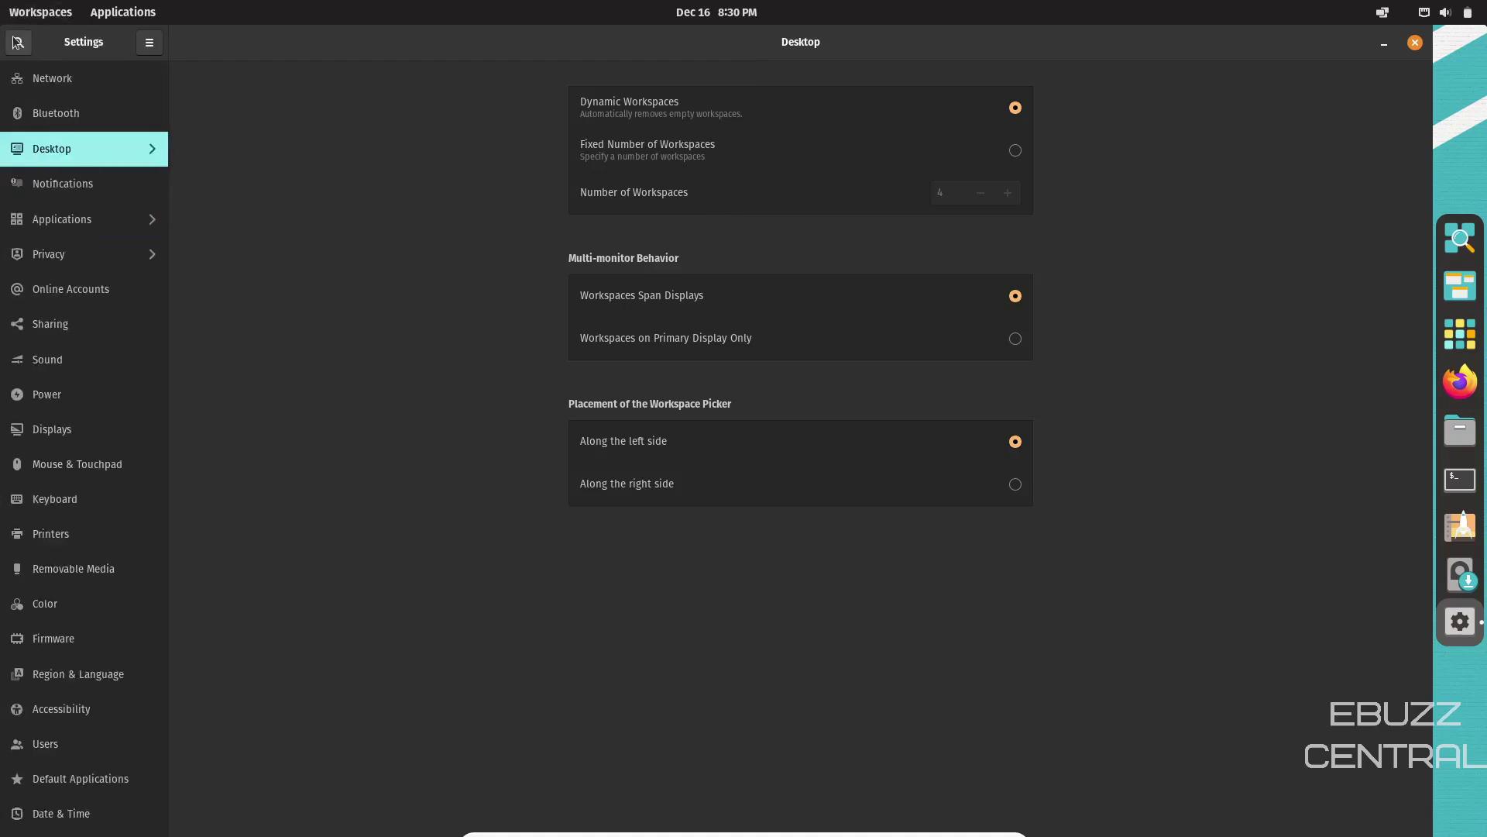
click(64, 186)
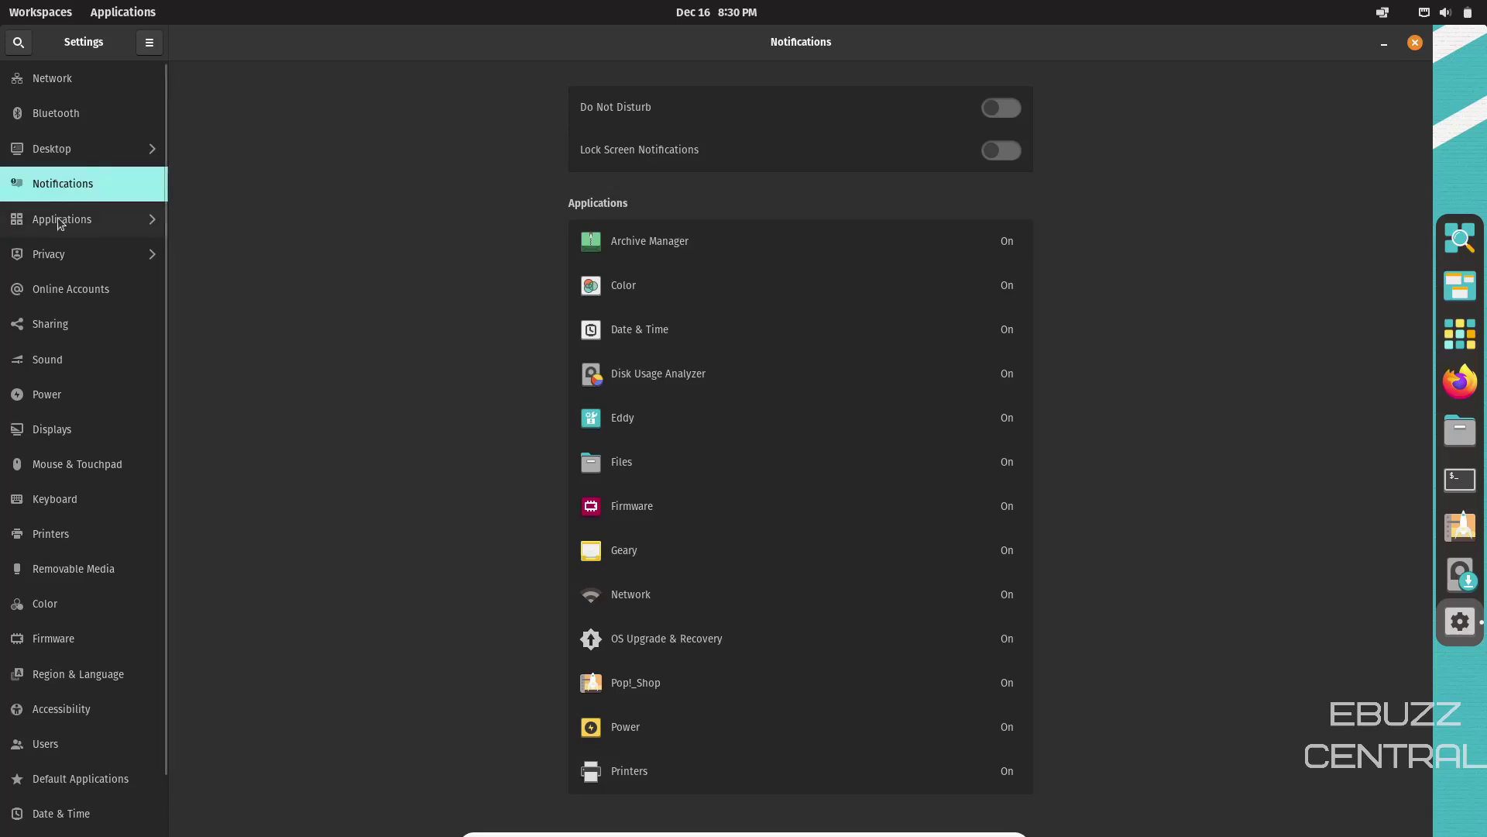
click(52, 256)
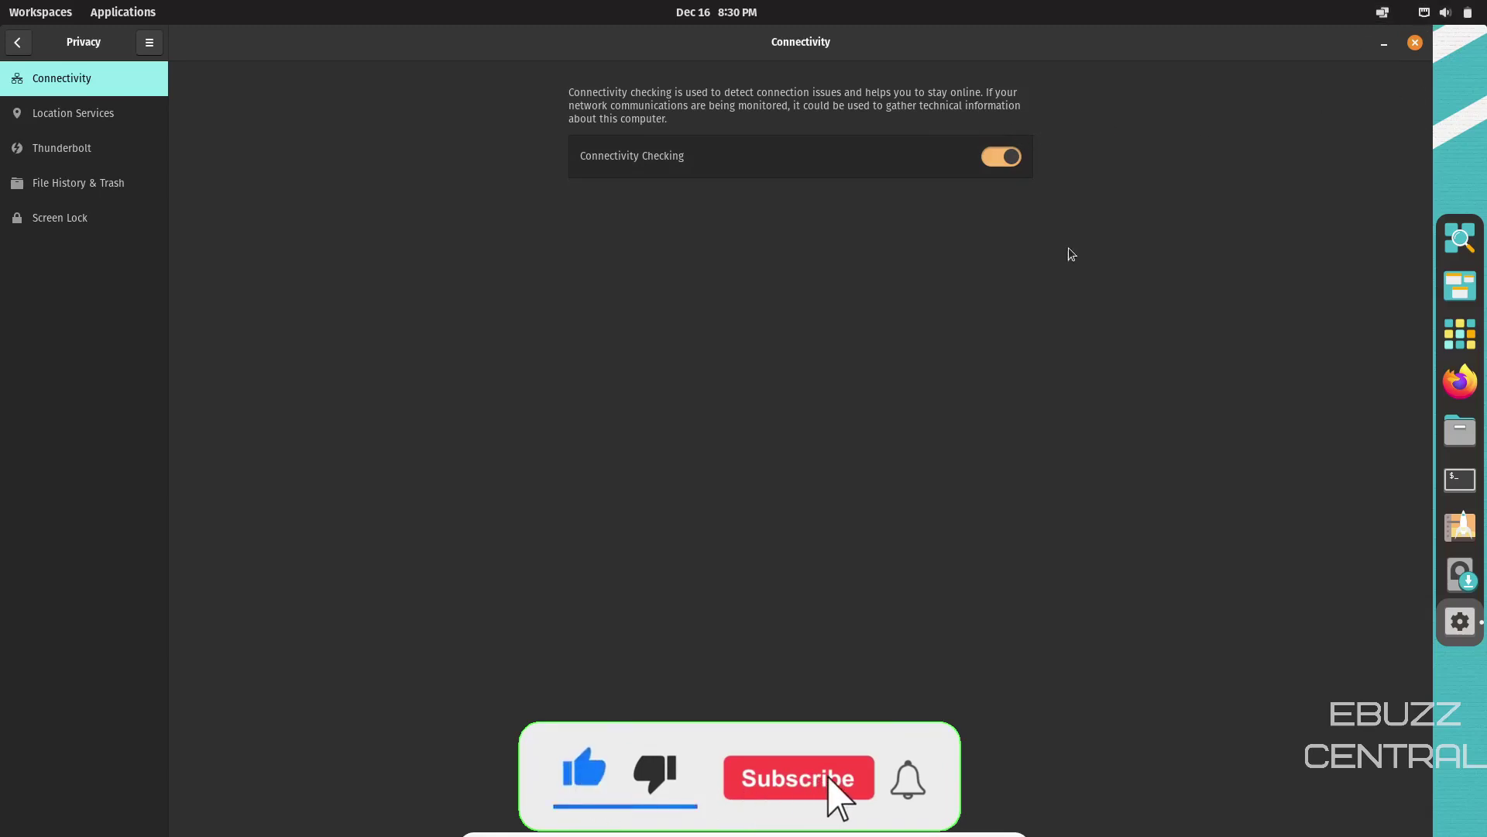
click(1001, 157)
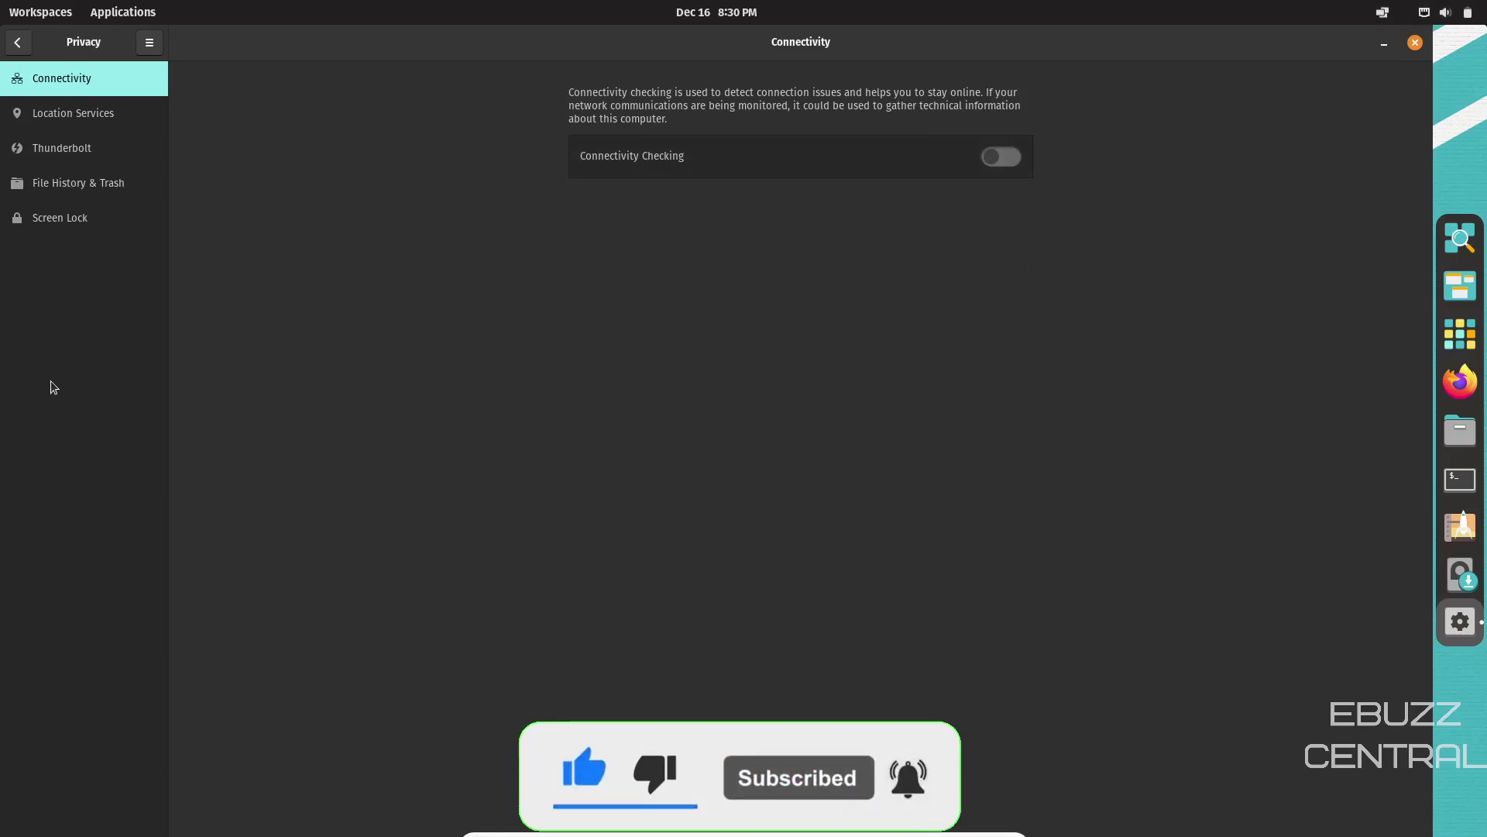
- View the Location Services and Thunderbolt pages, then return to the main settings list
click(45, 114)
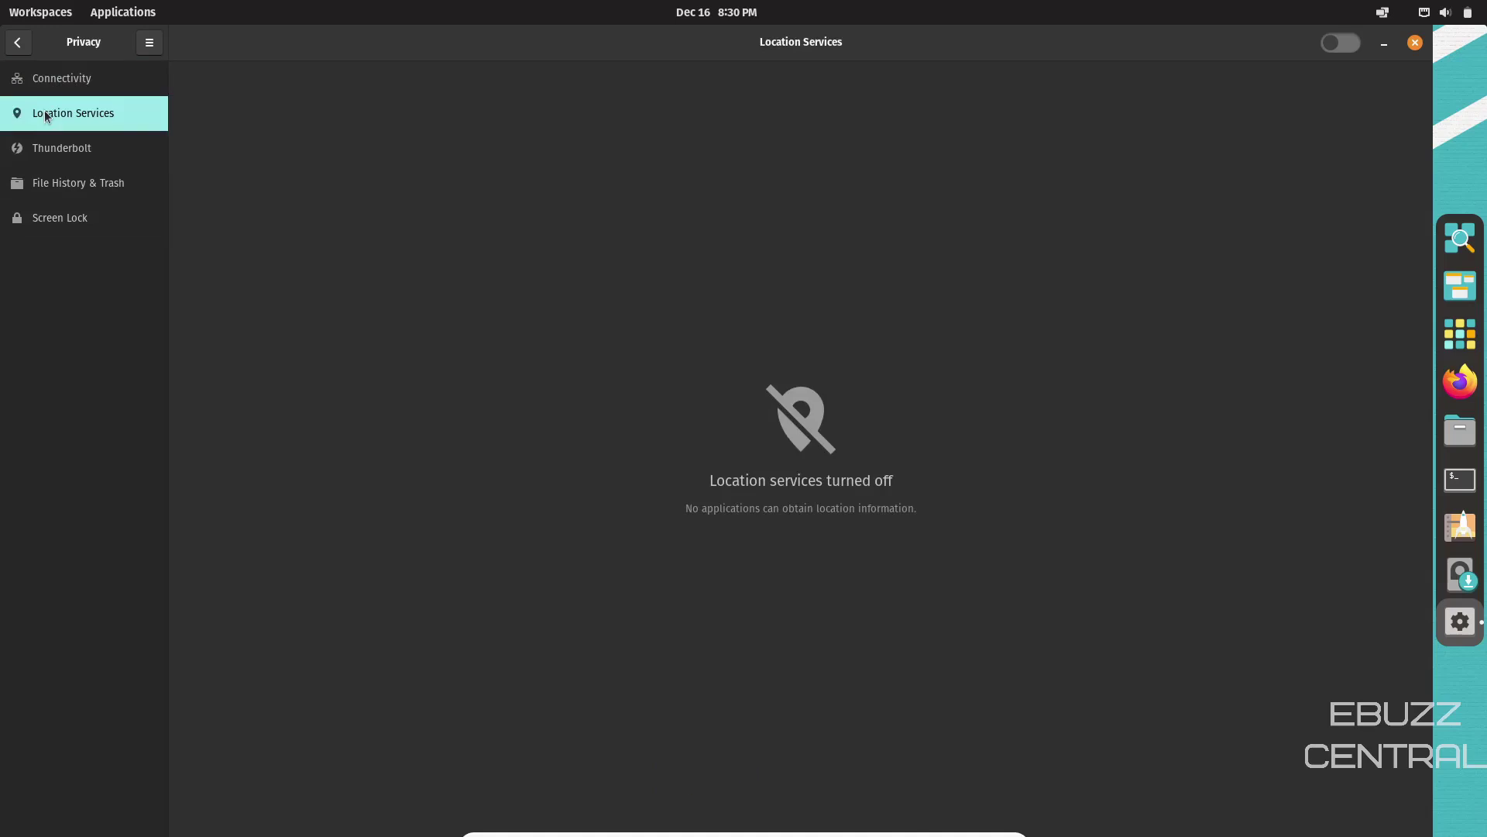
click(54, 150)
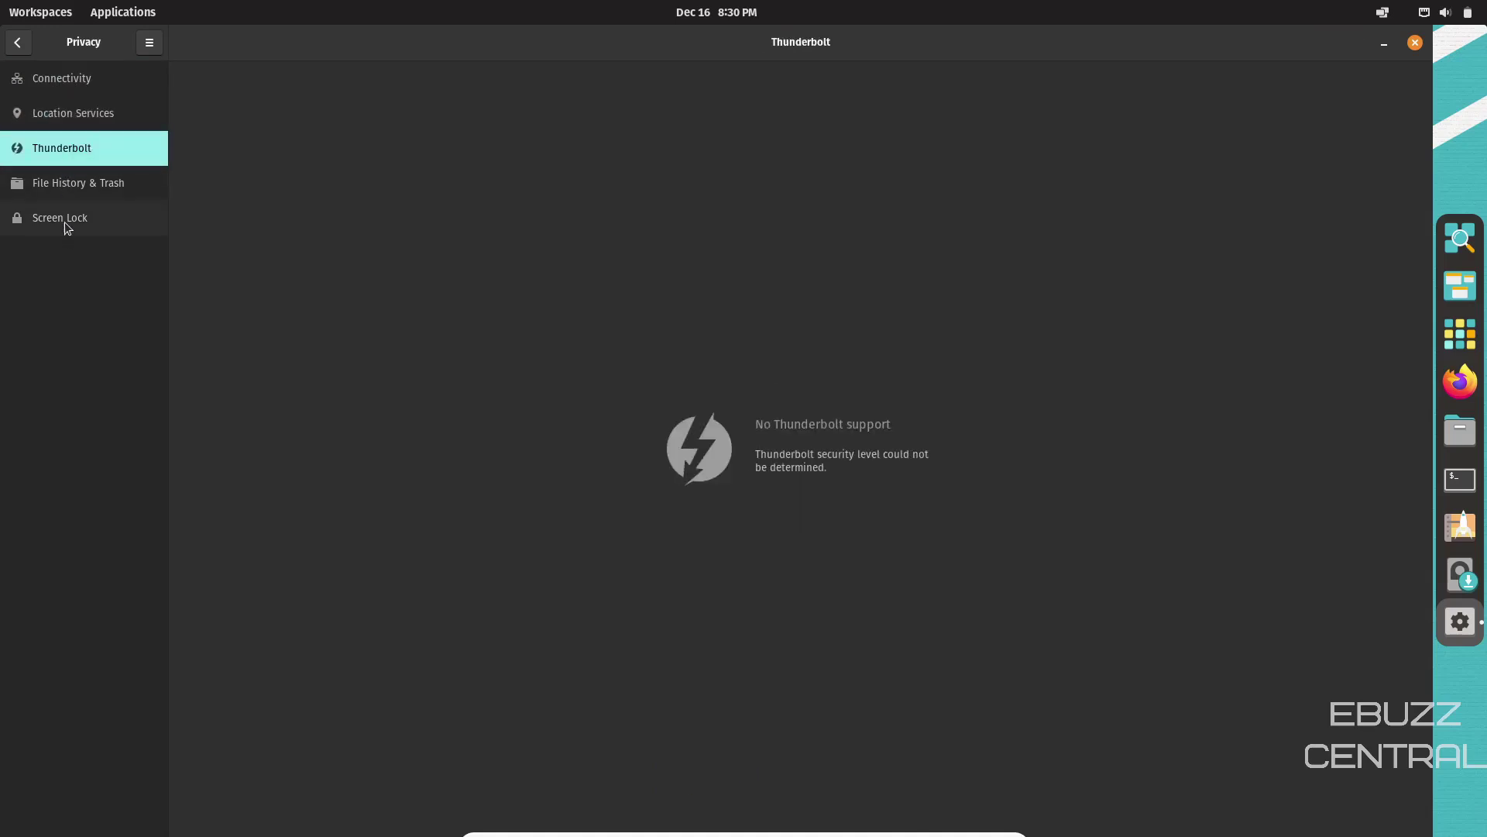
click(17, 42)
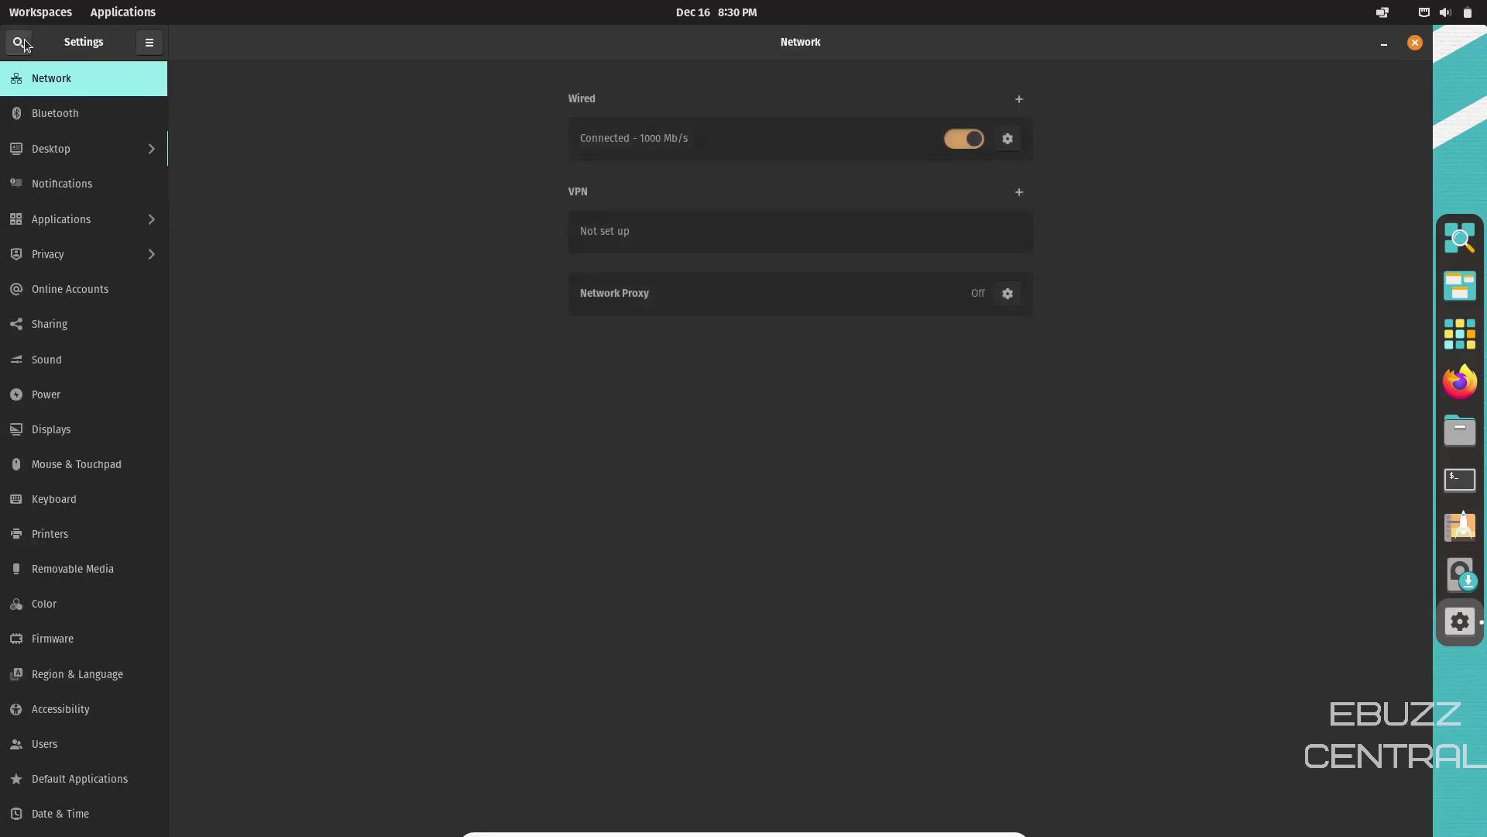
- Browse the Online Accounts, Sharing, Sound, Power and Displays settings pages
click(88, 290)
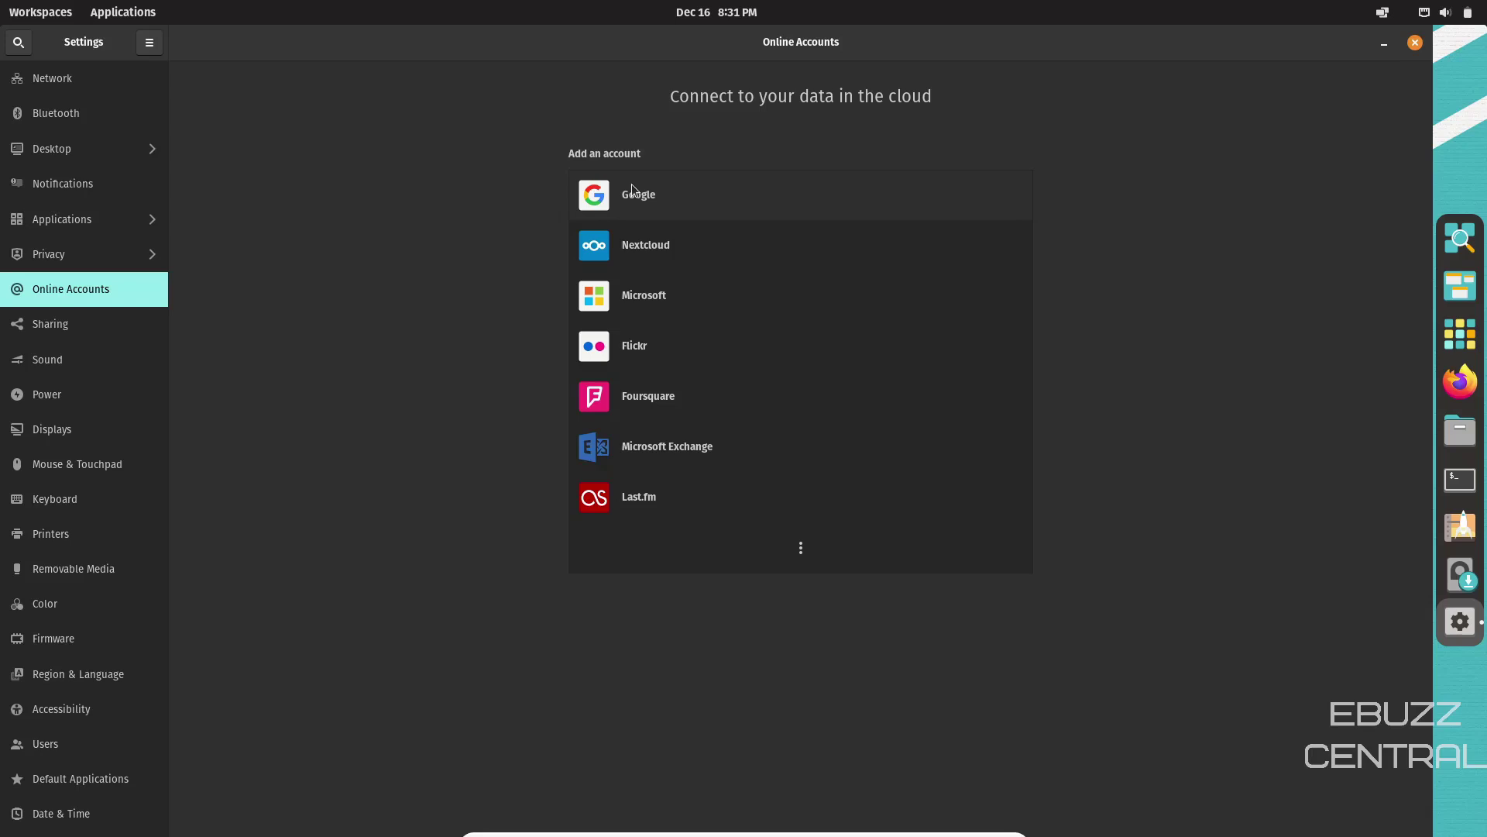
click(60, 324)
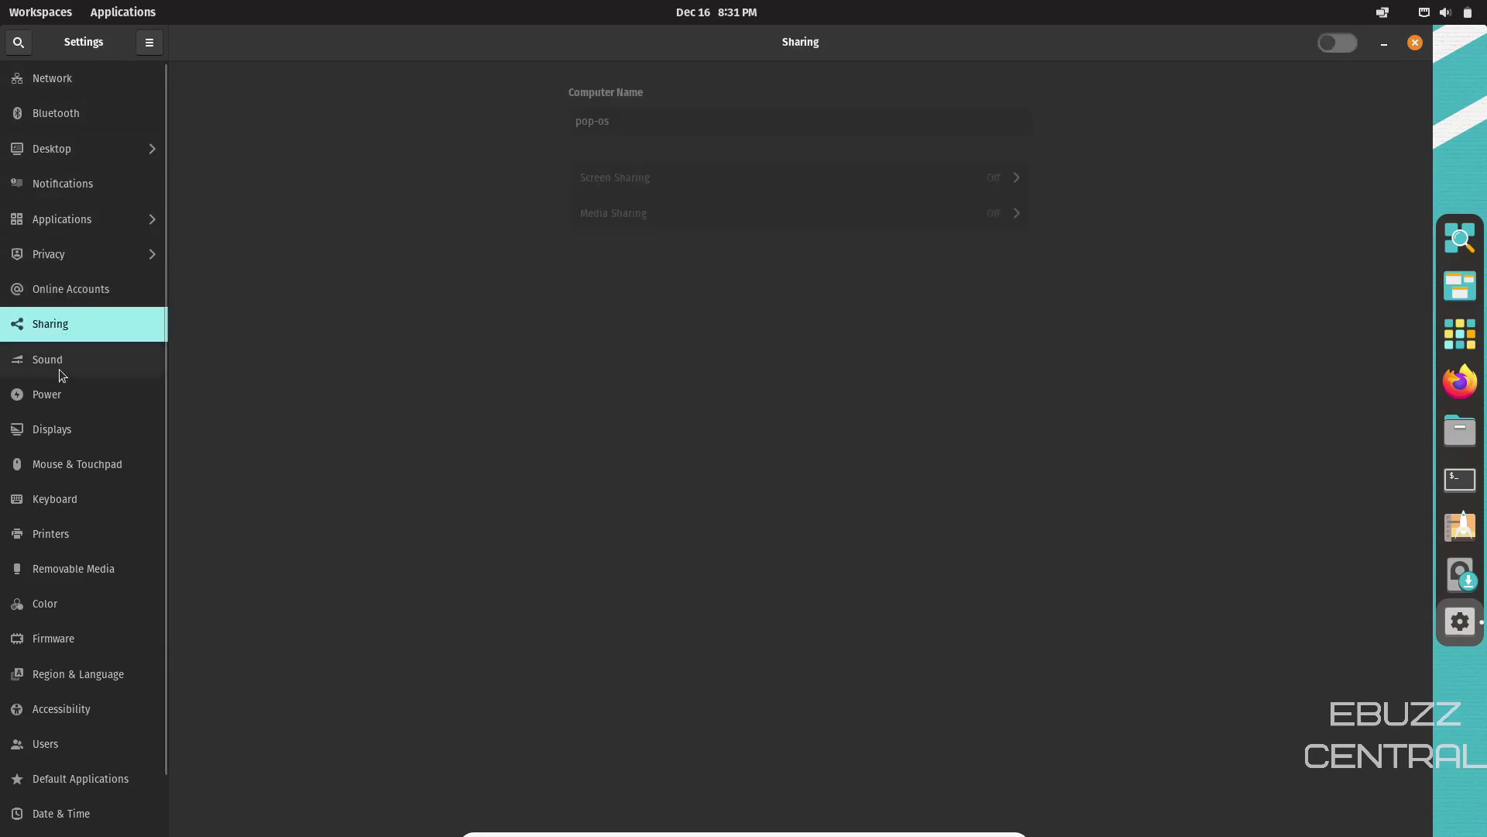
click(58, 362)
click(51, 394)
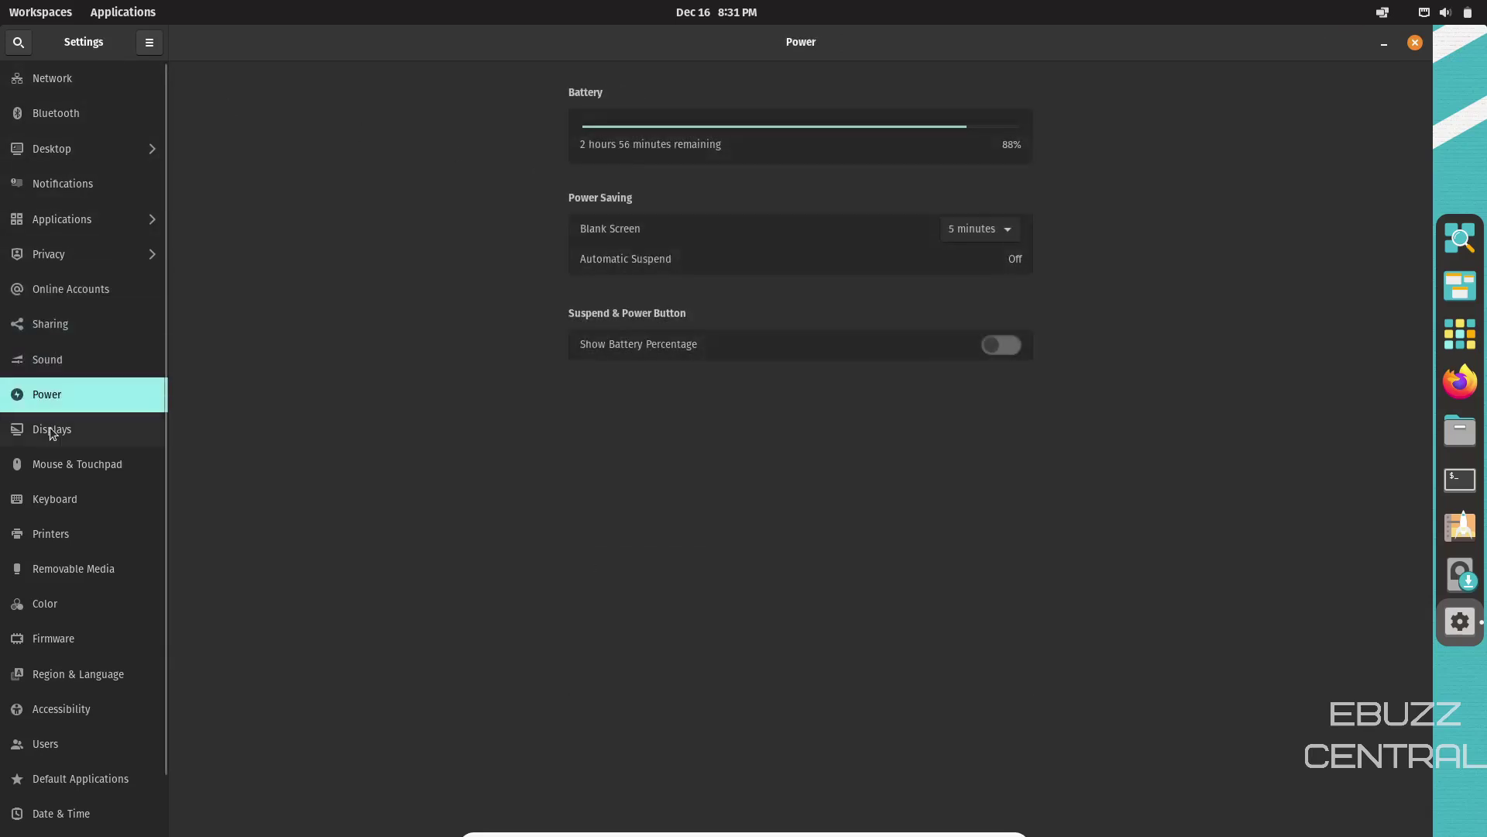
click(51, 431)
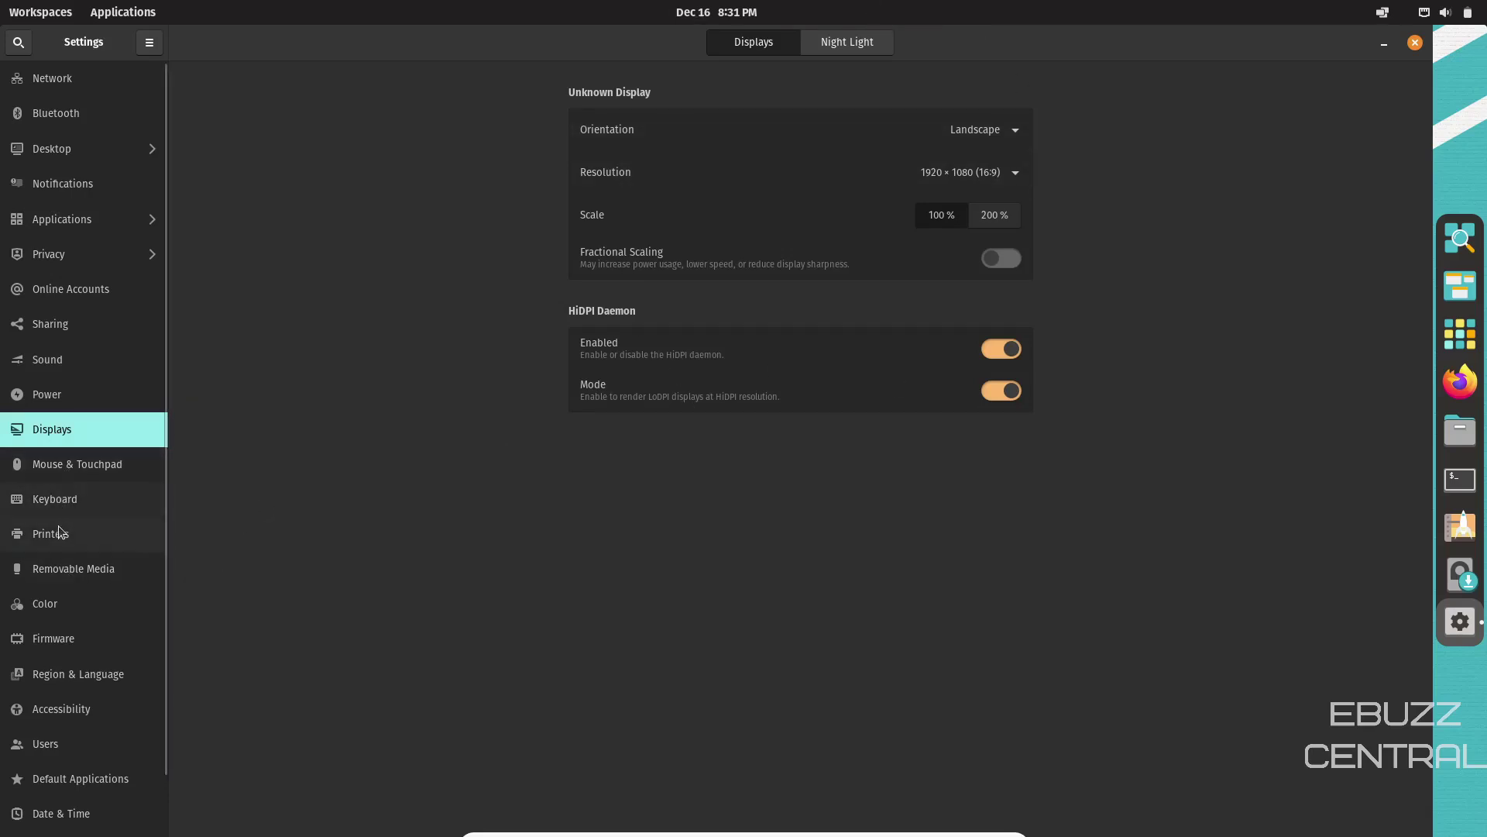
- View the About page for Pop!_OS 21.10, then close Settings
scroll(74, 626, down, 2)
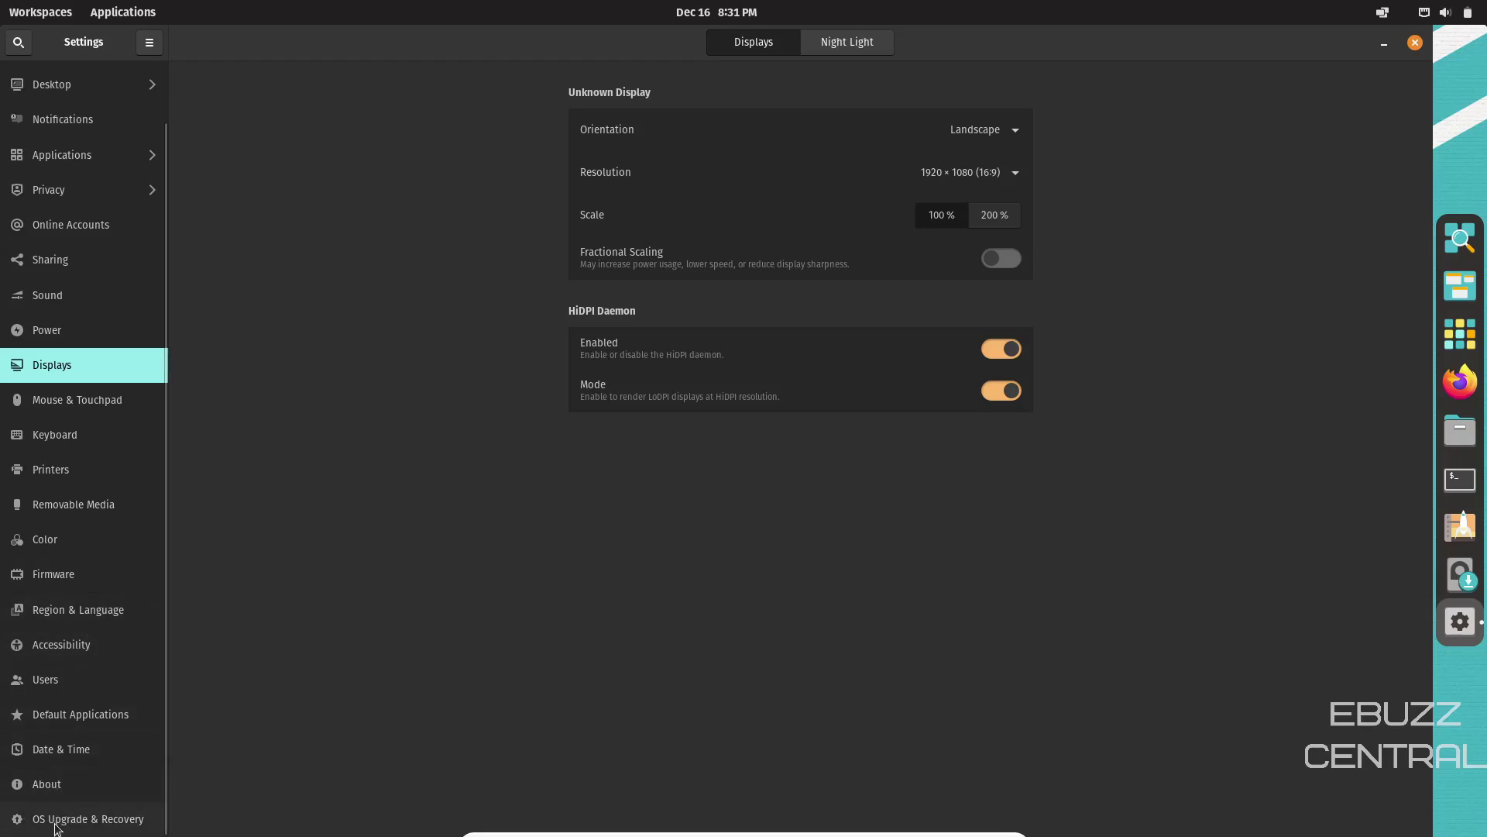
click(51, 782)
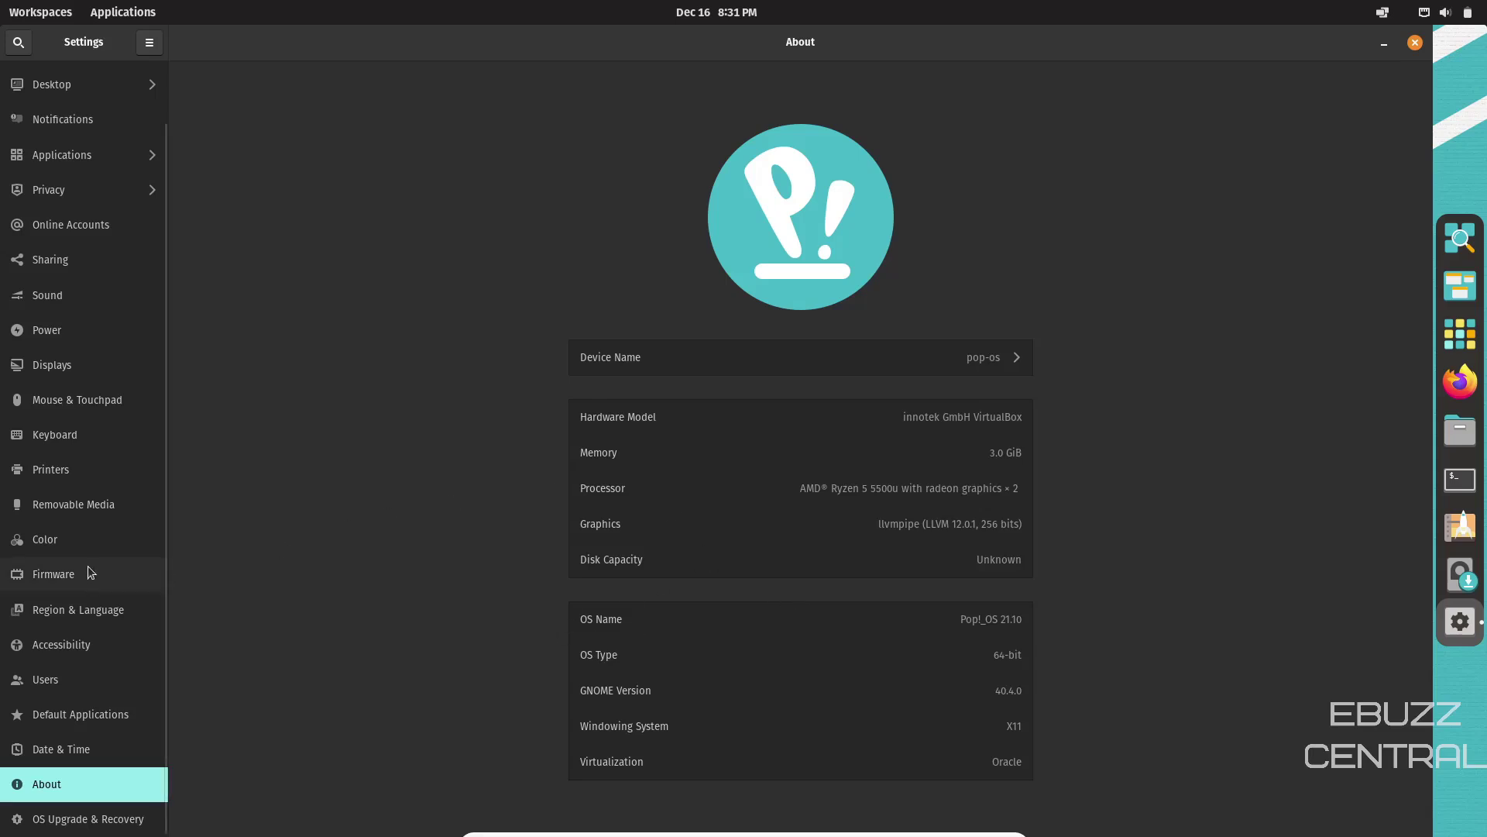
scroll(87, 566, up, 2)
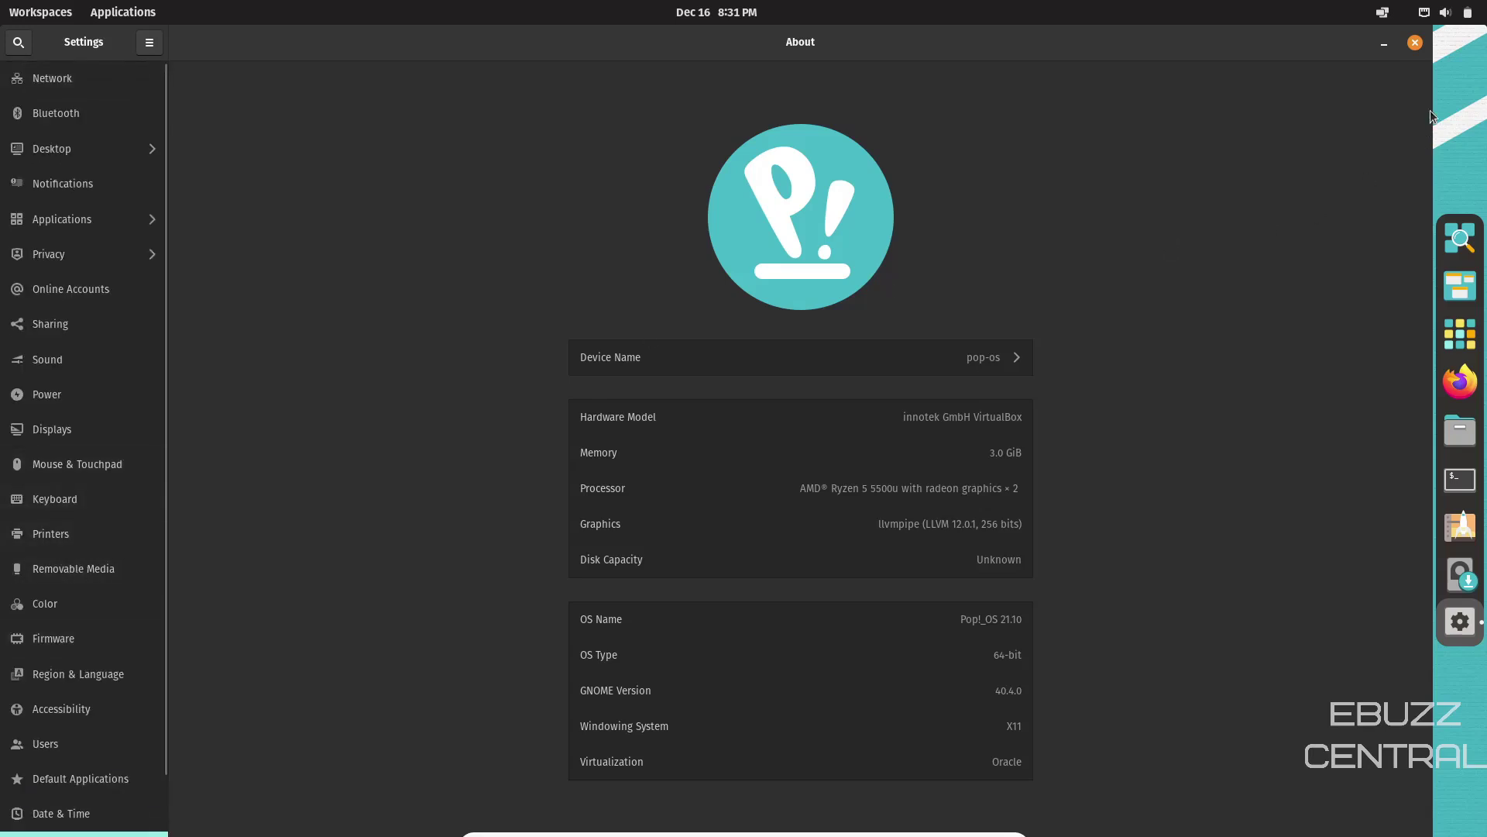
click(1413, 44)
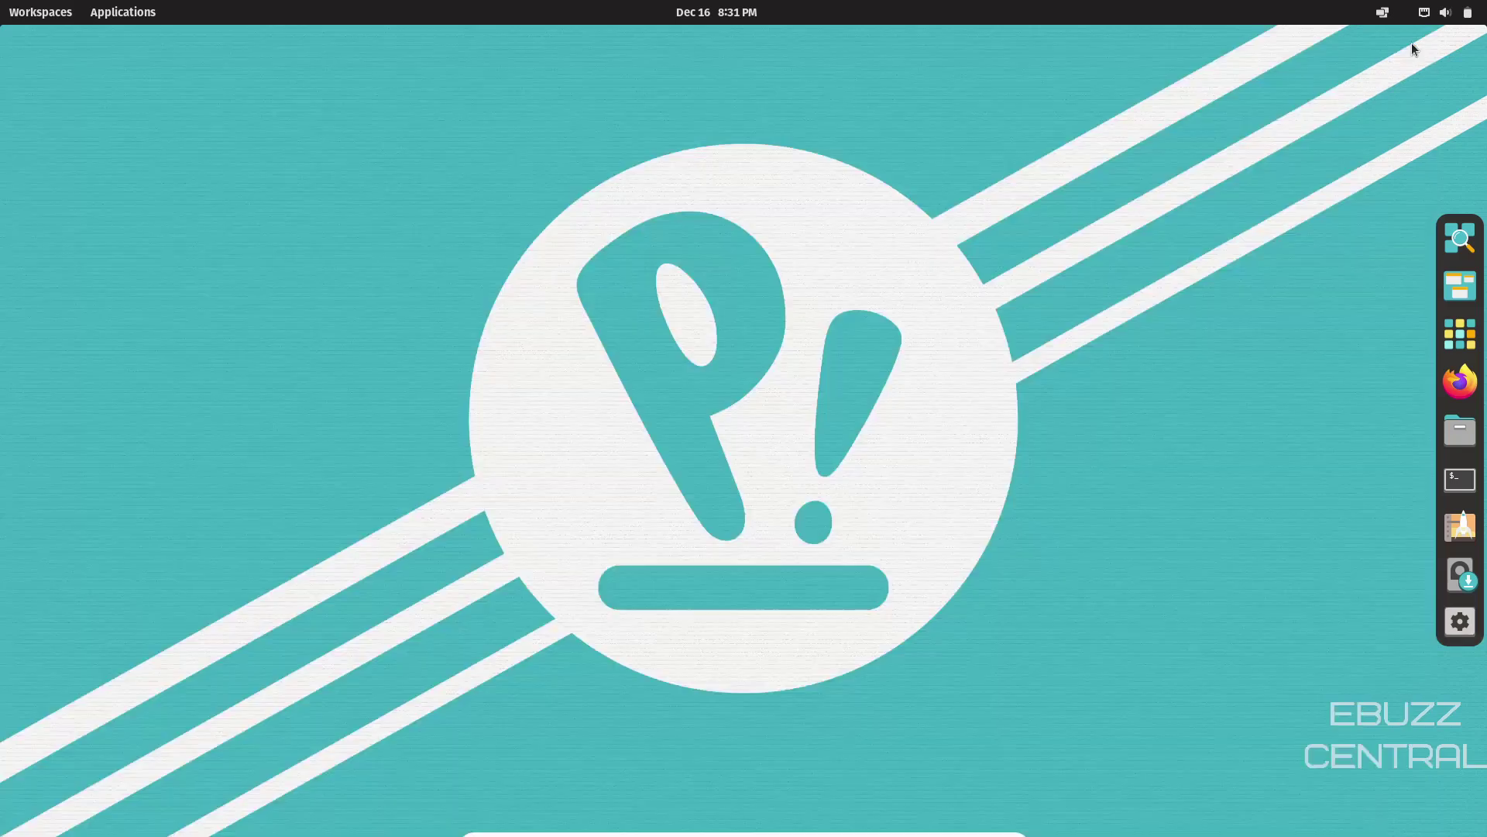
click(1462, 335)
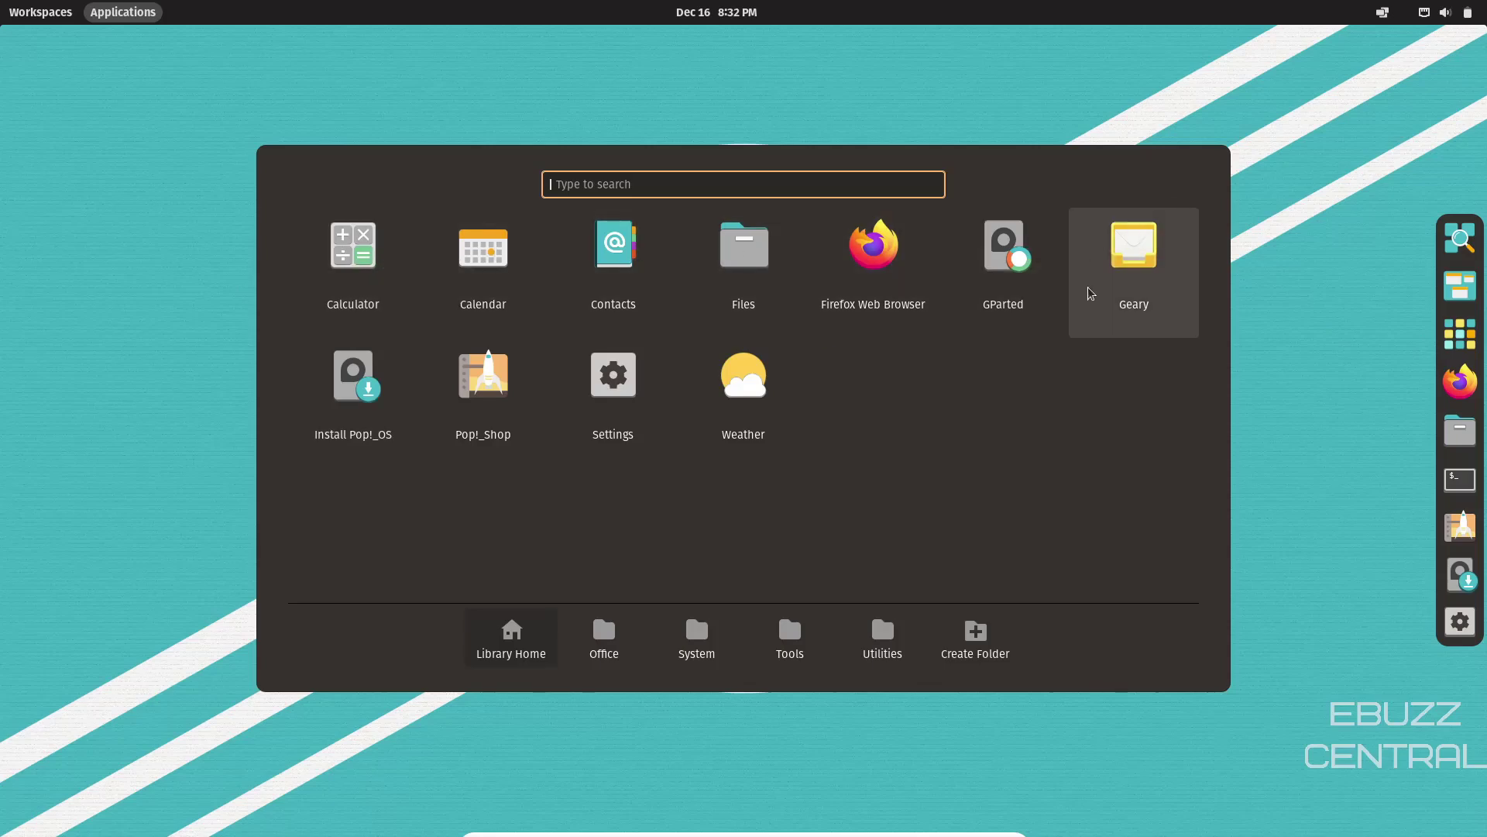
click(604, 631)
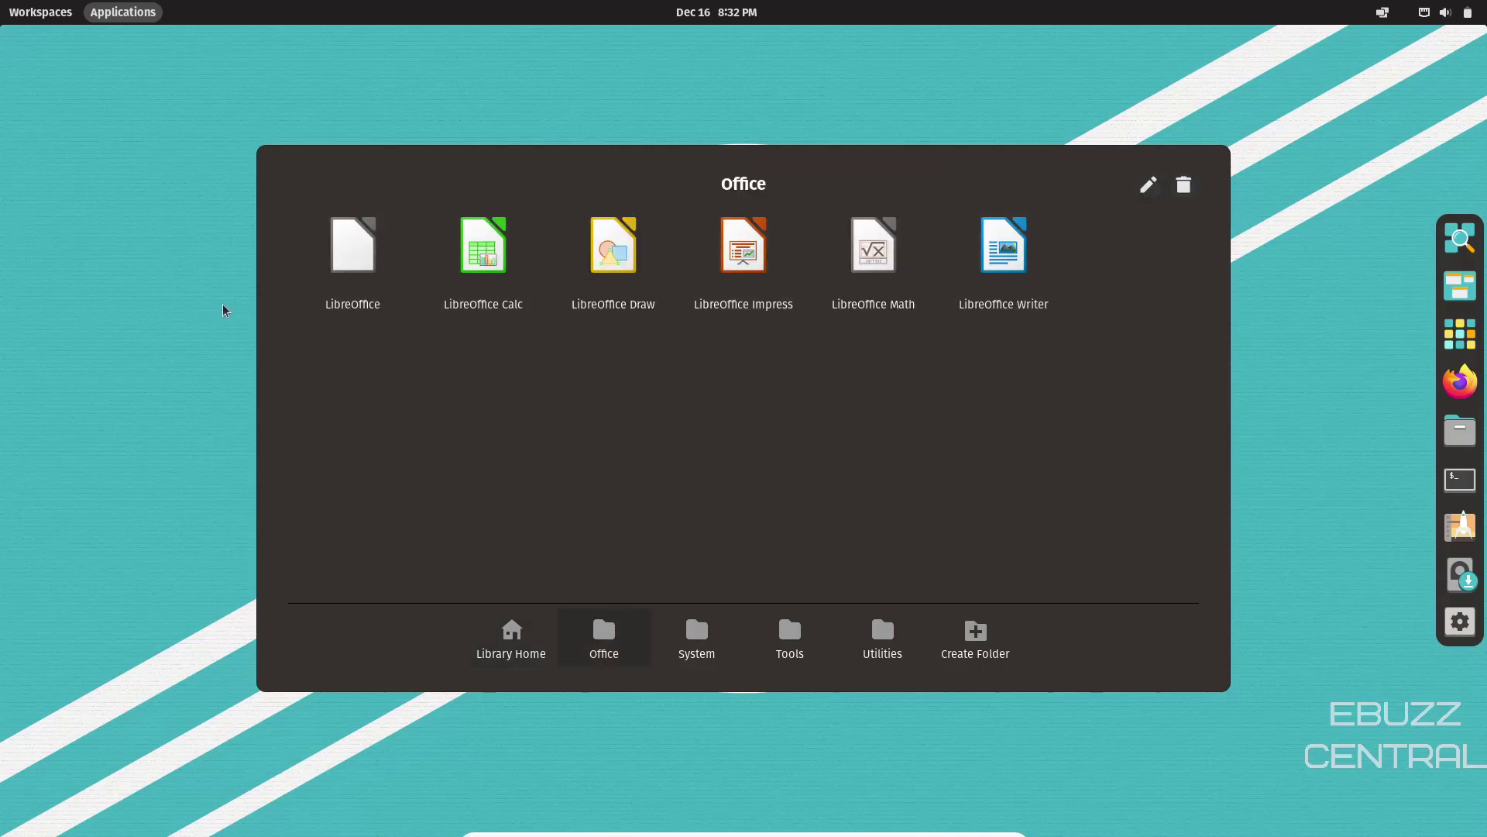
click(694, 627)
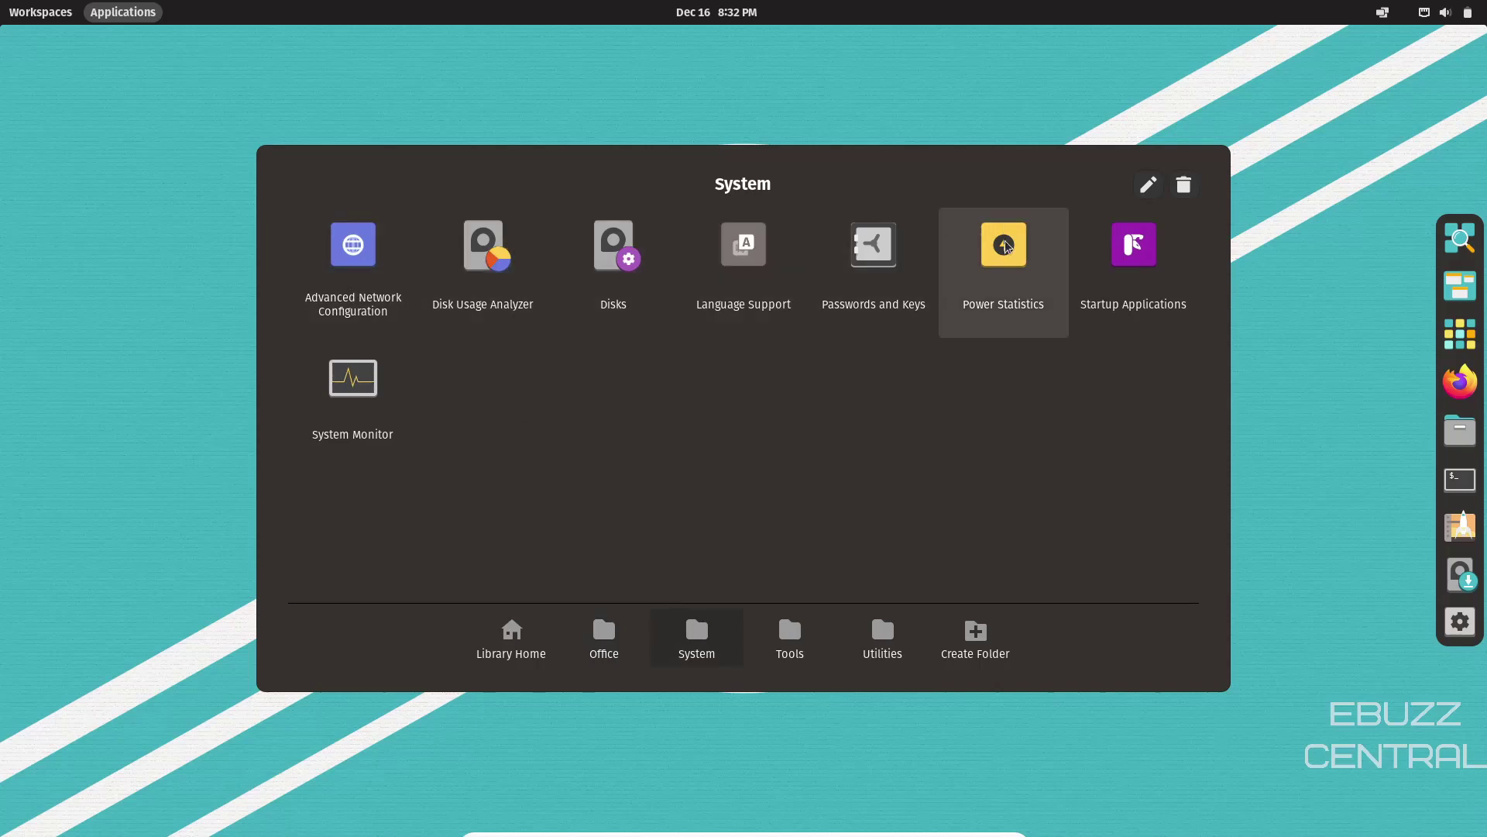
click(1134, 256)
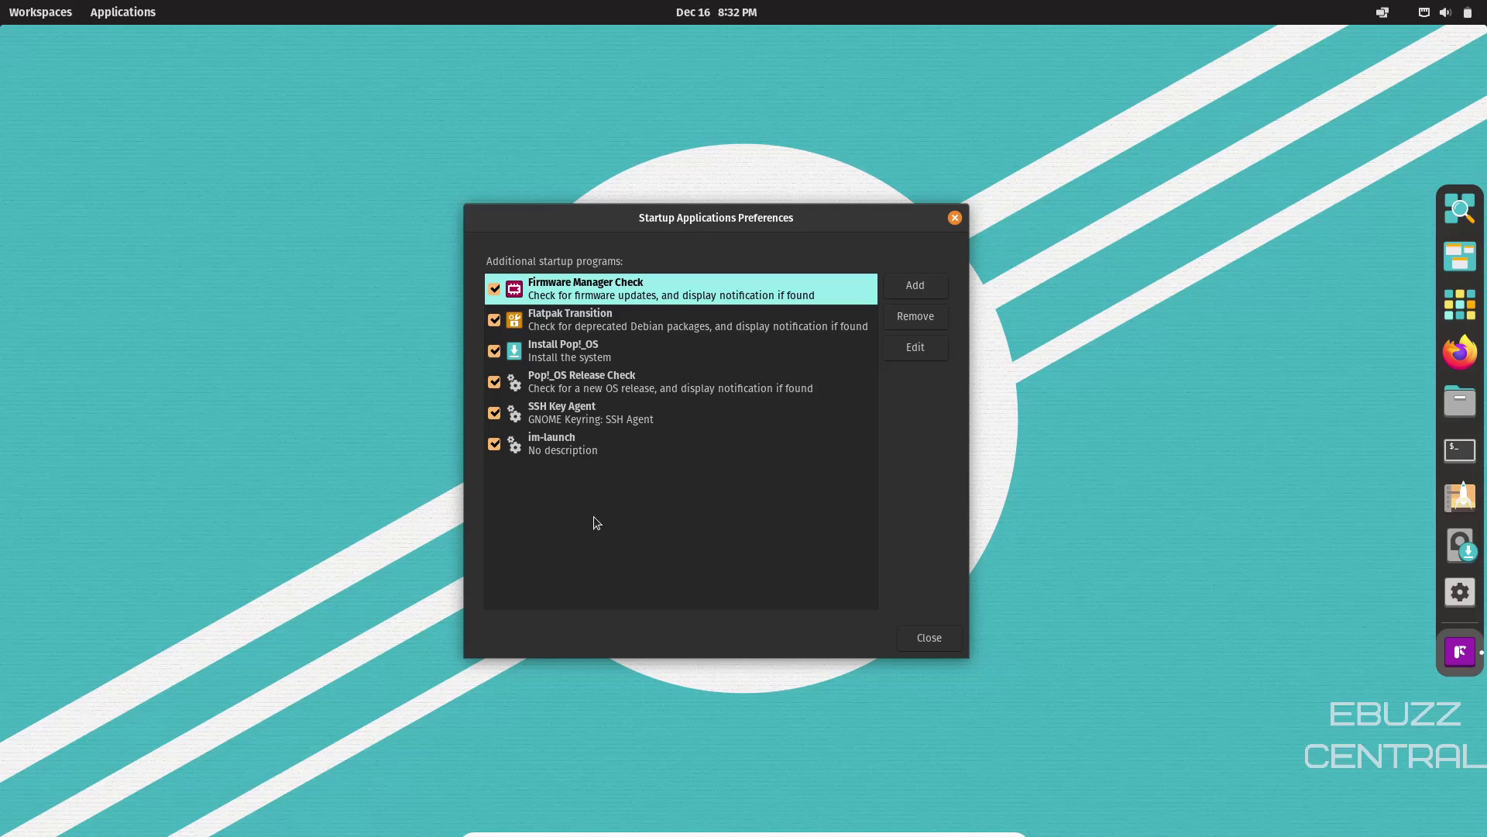
click(545, 444)
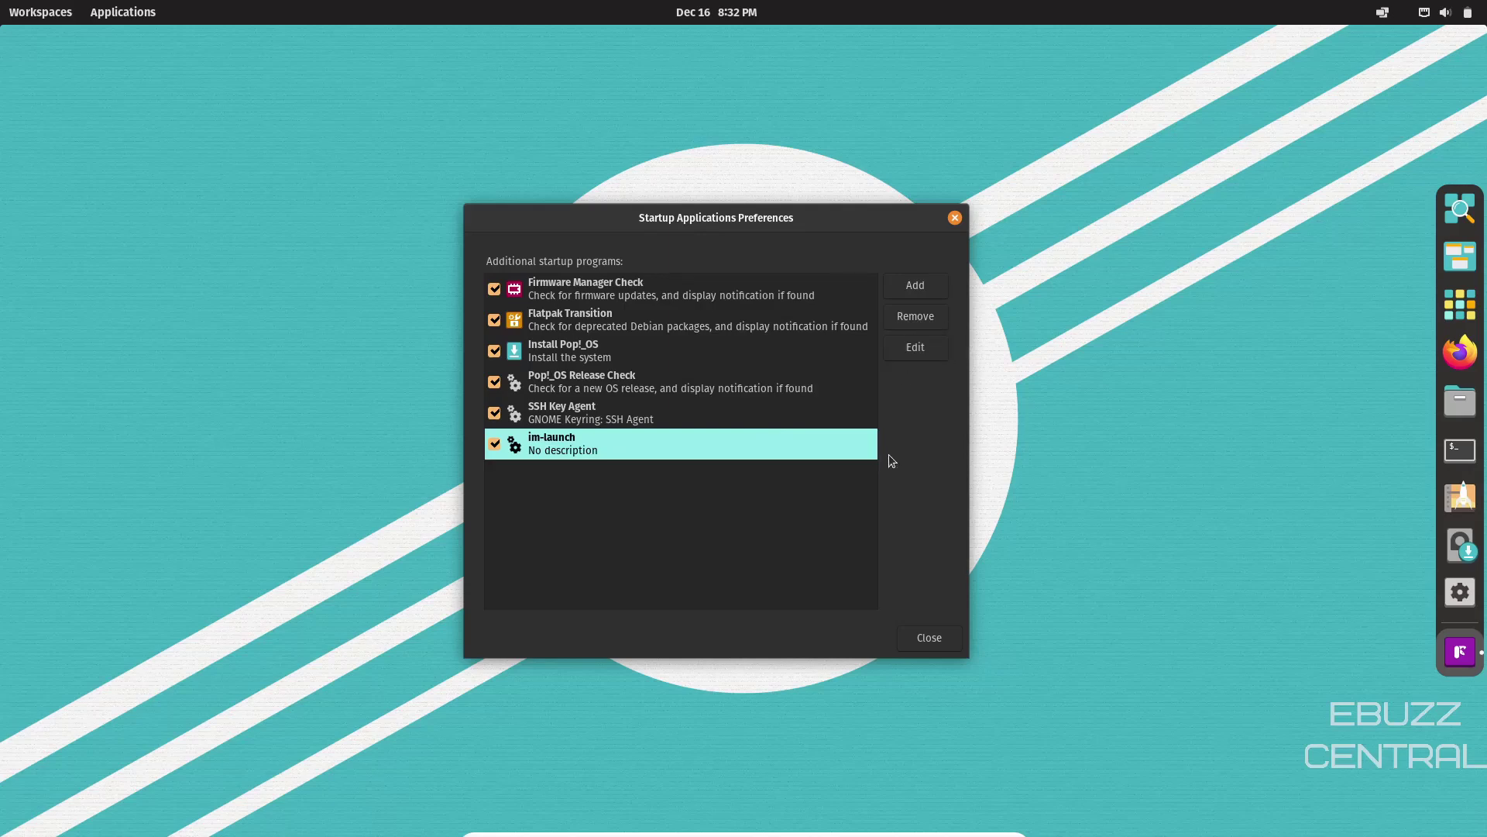
click(955, 218)
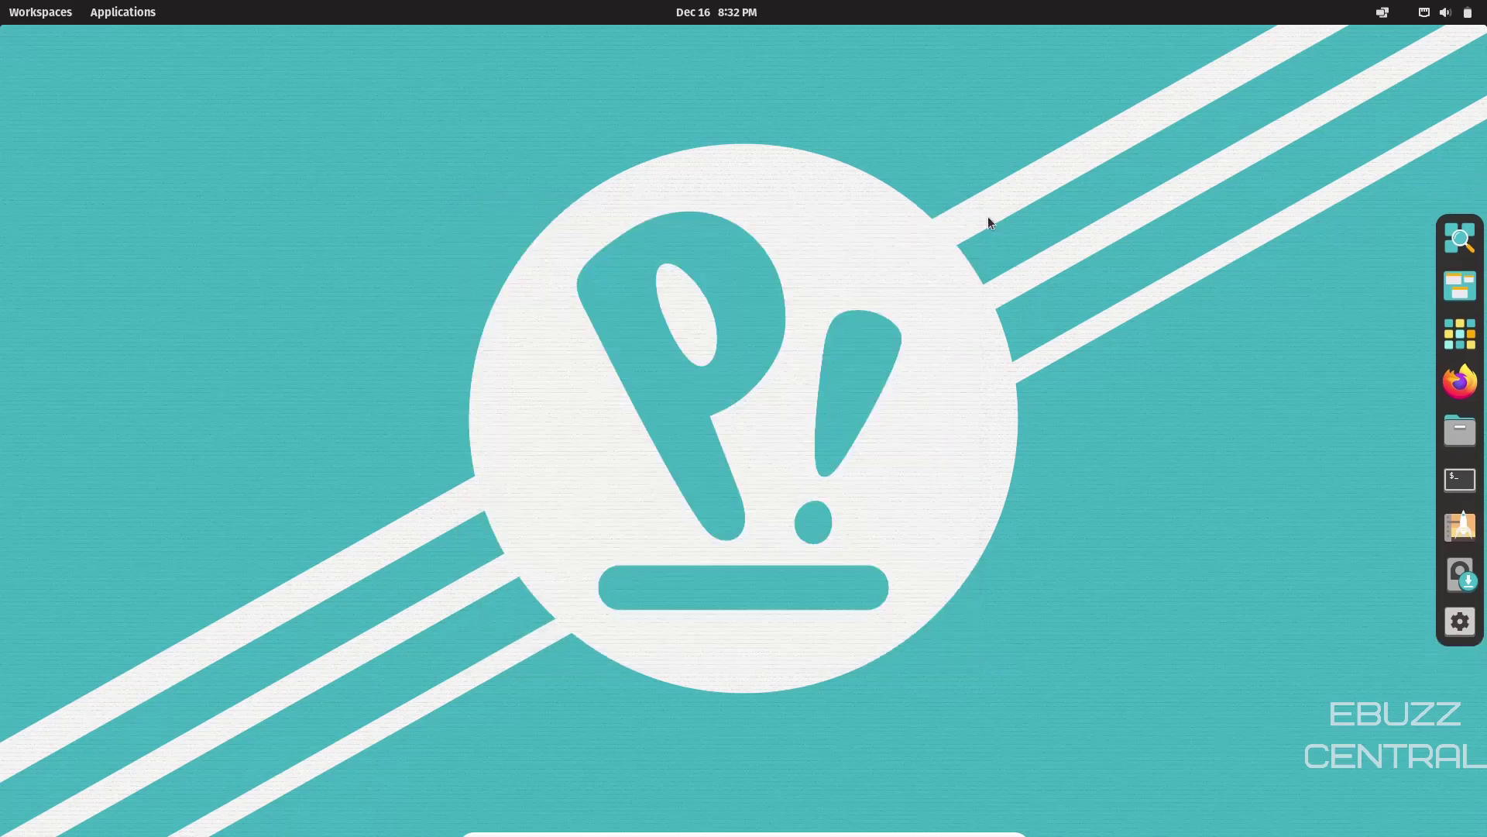
click(1441, 329)
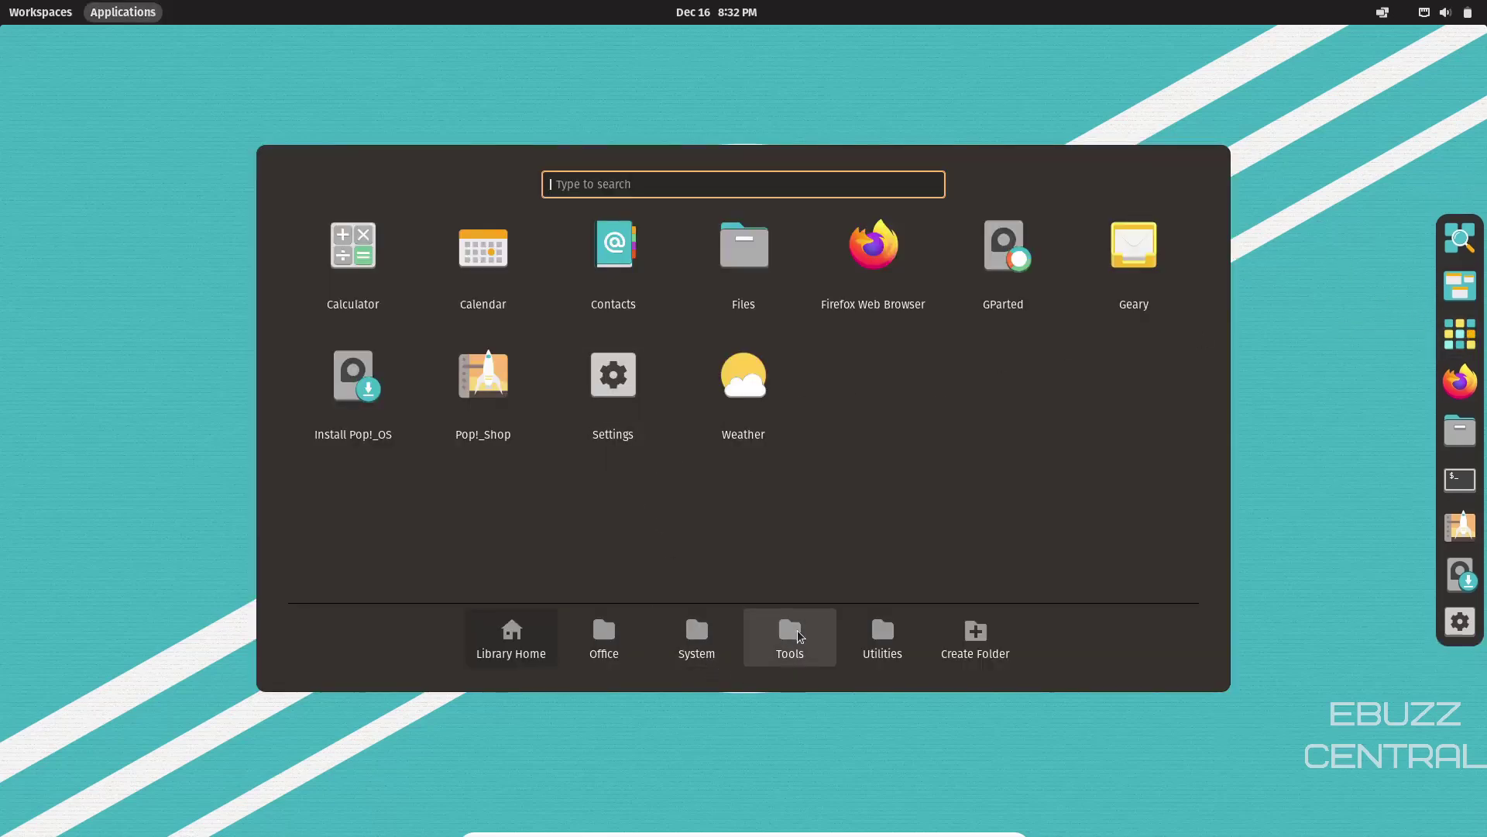
click(704, 646)
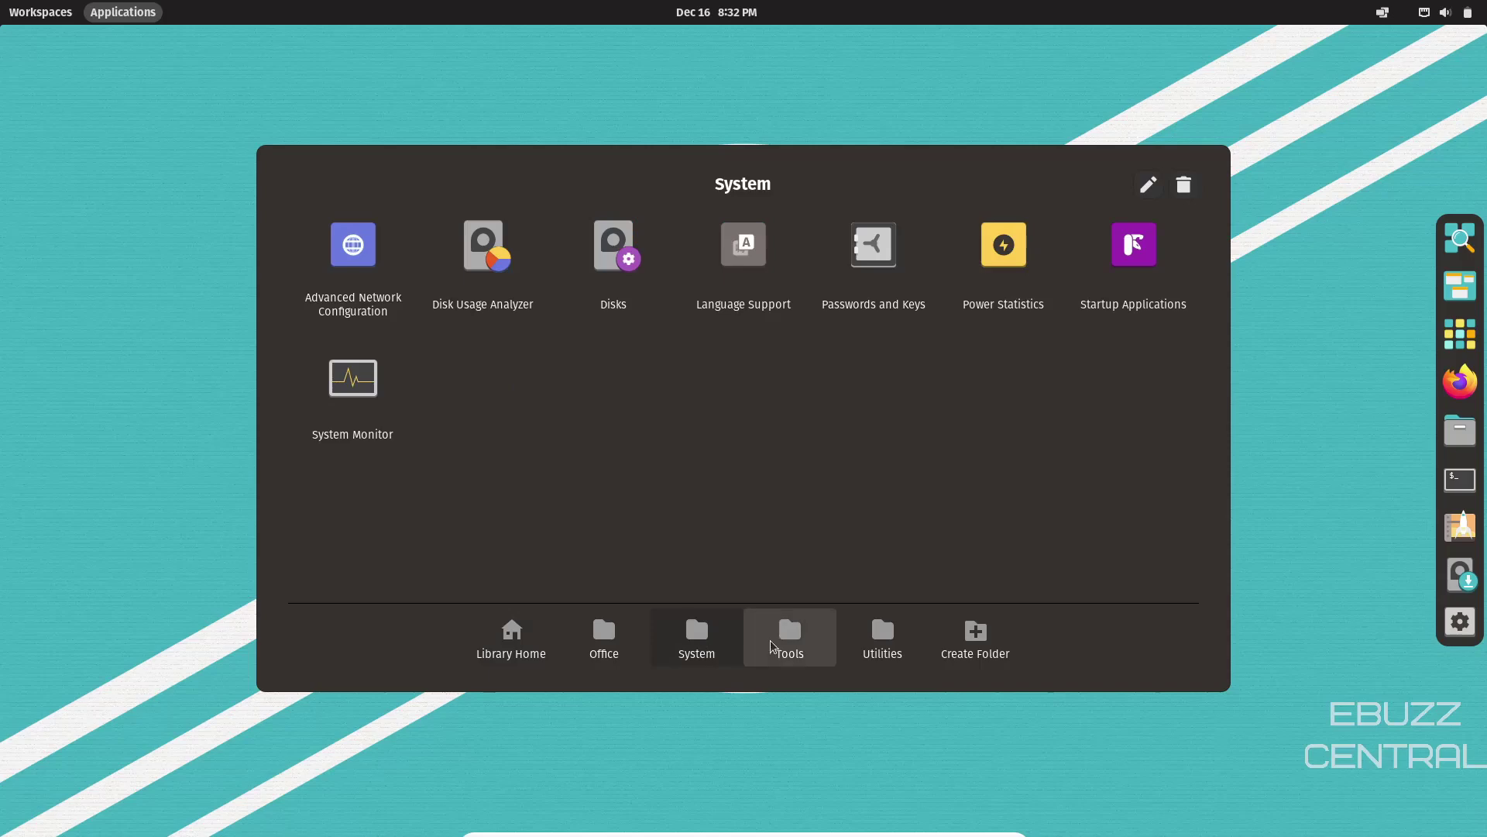
click(791, 643)
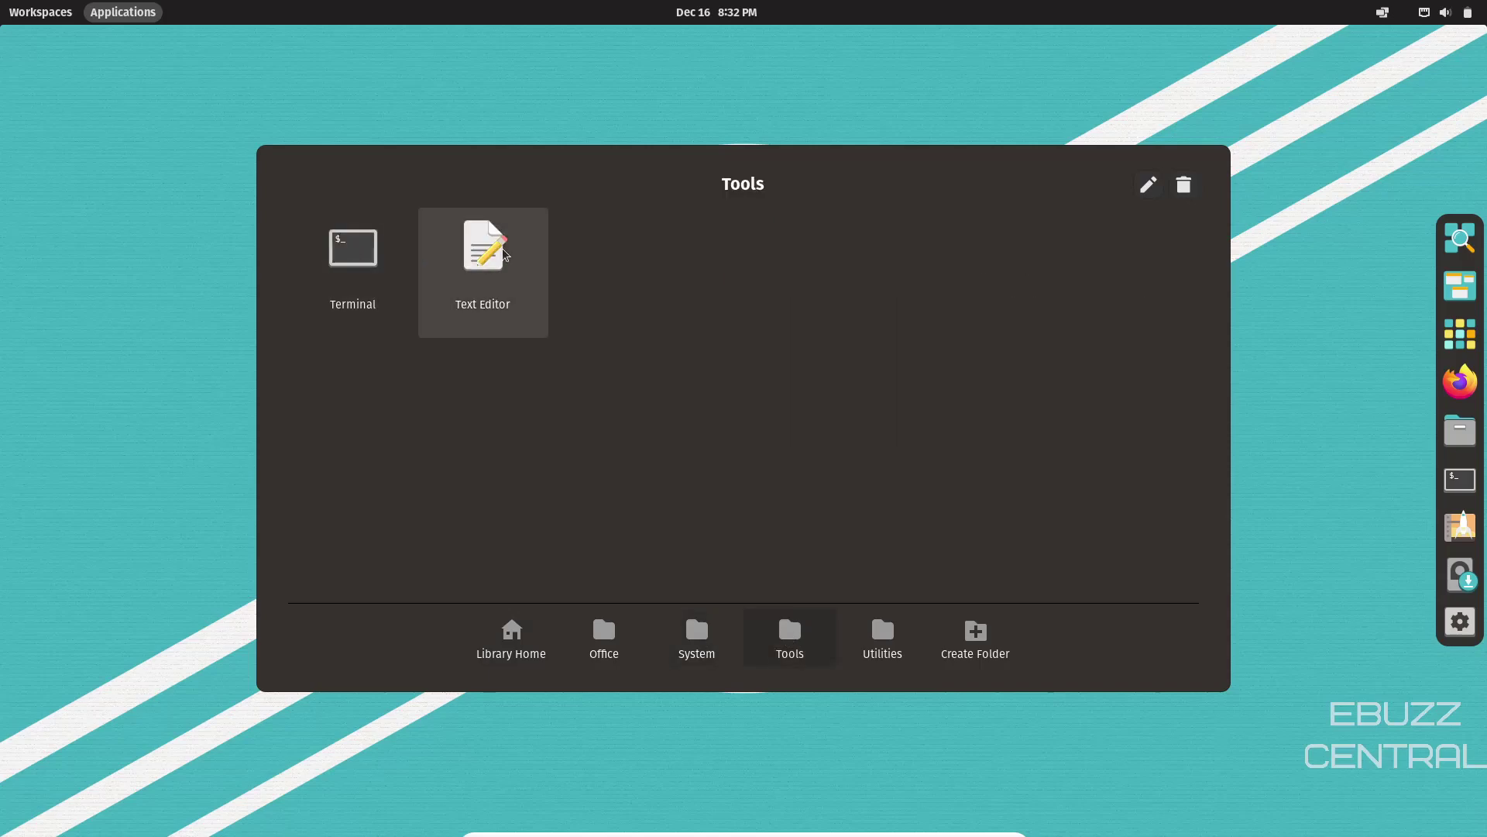
click(858, 653)
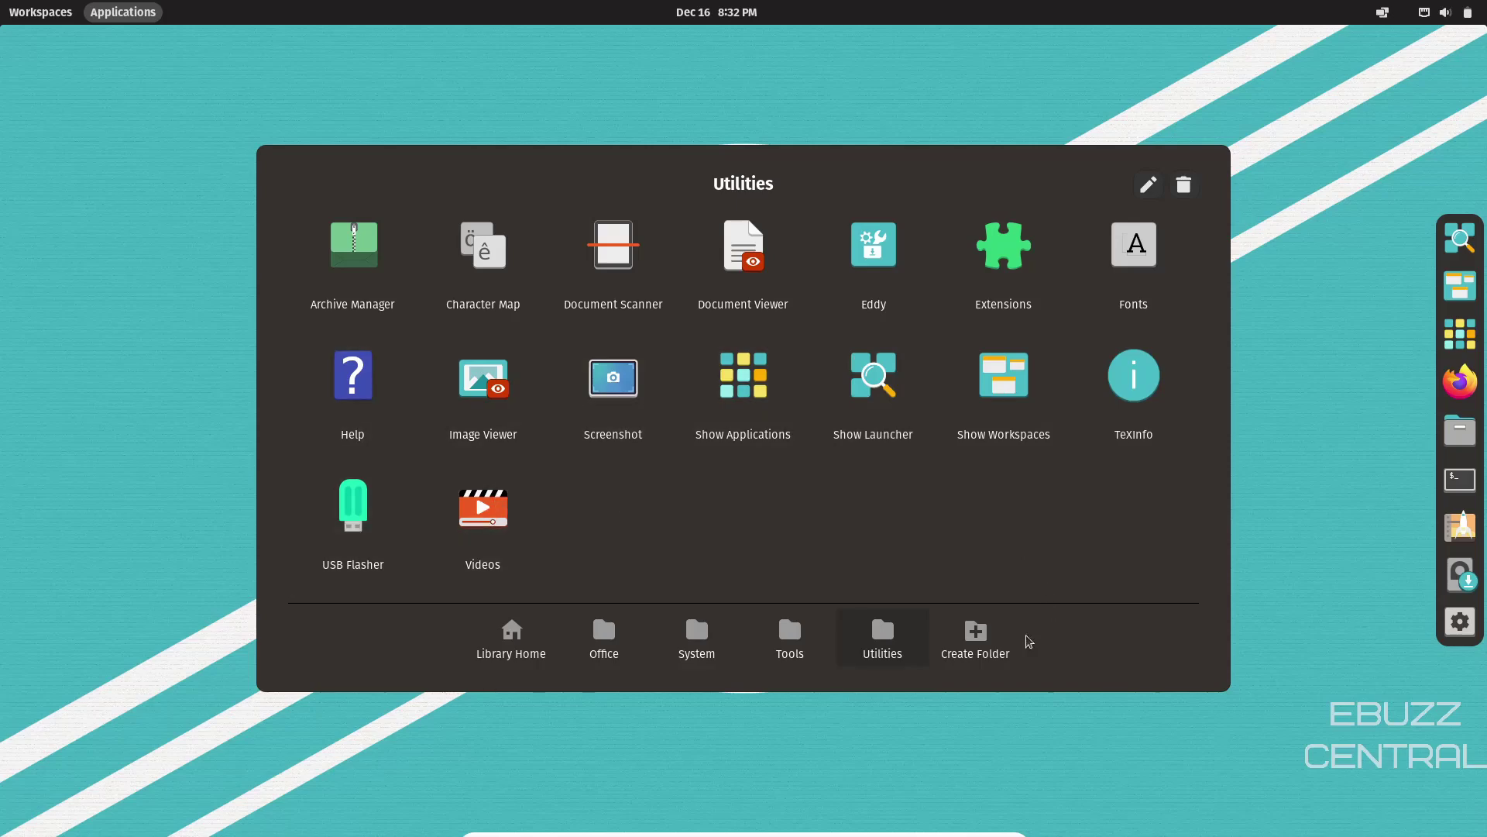
click(965, 643)
click(626, 496)
click(1301, 293)
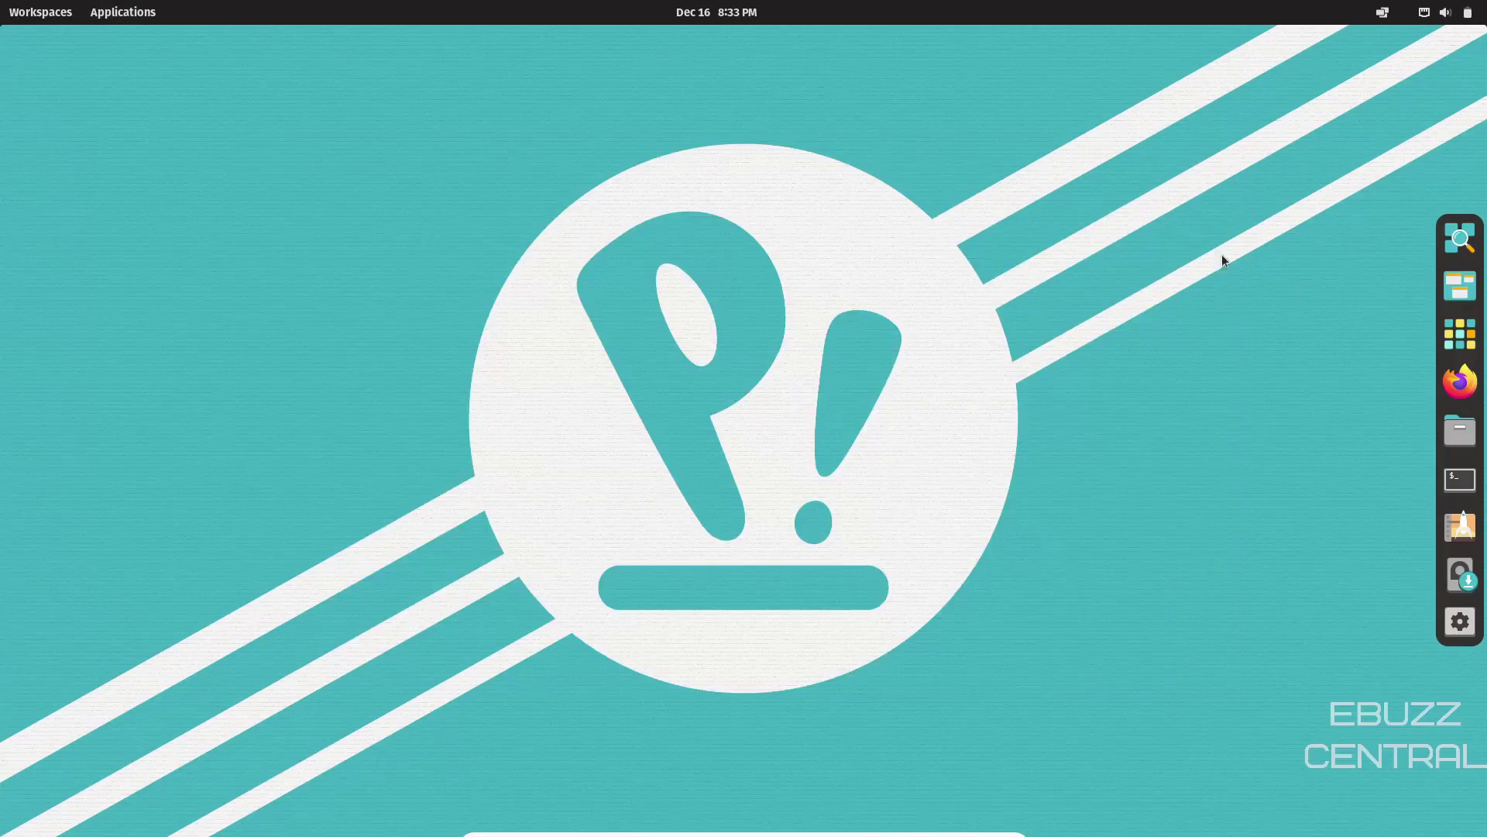